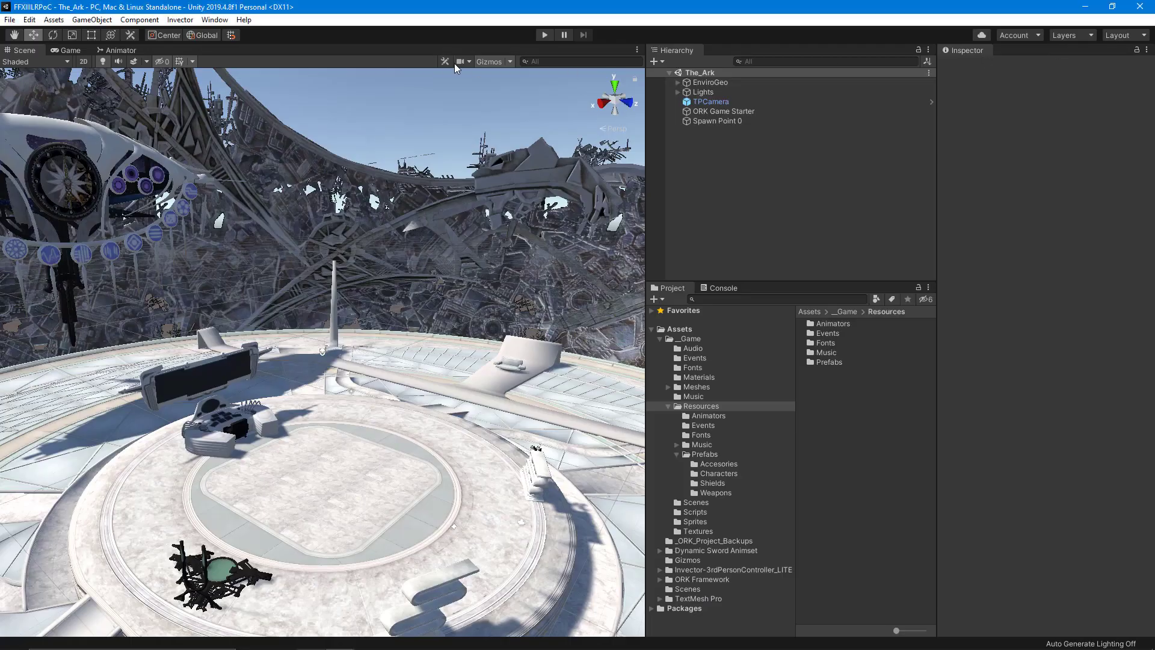
Open the ORK Framework editor, move it over the workspace, and show Game > Colors
{"action": "left_click", "coordinate": [215, 23]}
{"action": "left_click", "coordinate": [216, 82]}
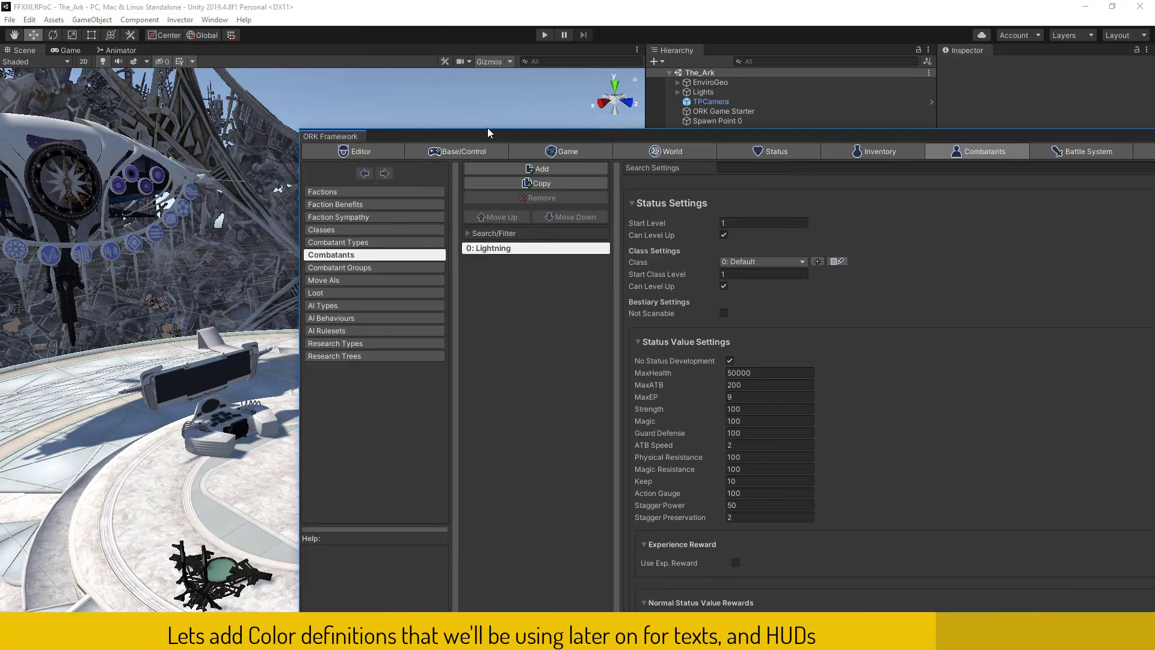
{"action": "left_click_drag", "start_coordinate": [487, 128], "coordinate": [211, 37]}
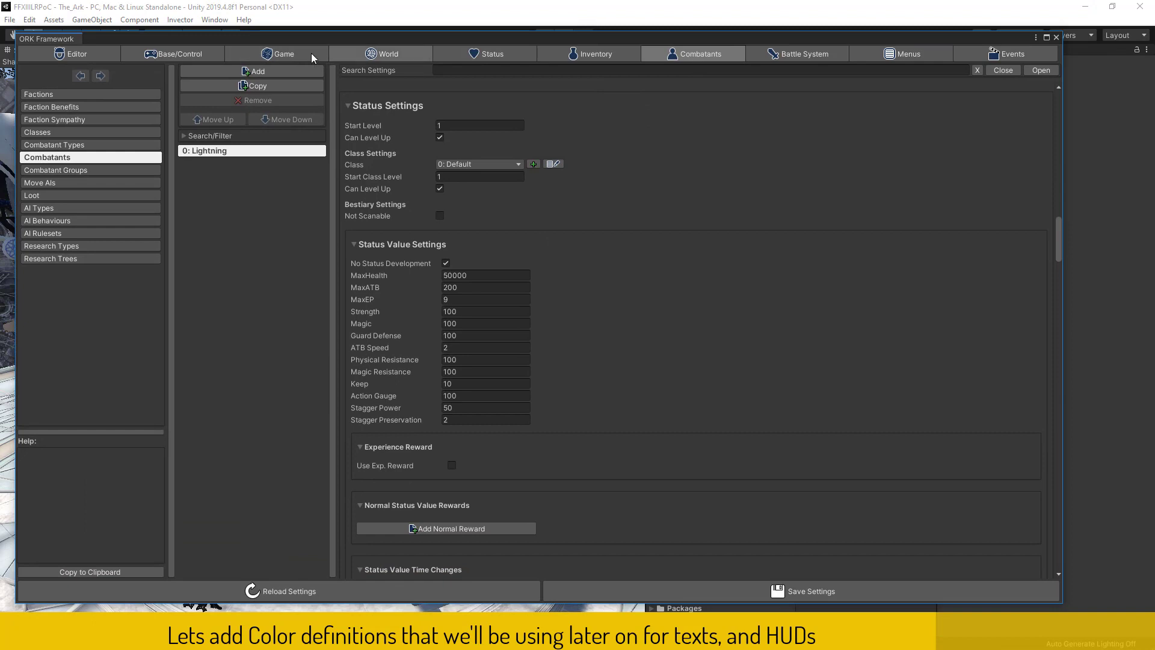
{"action": "left_click", "coordinate": [265, 55]}
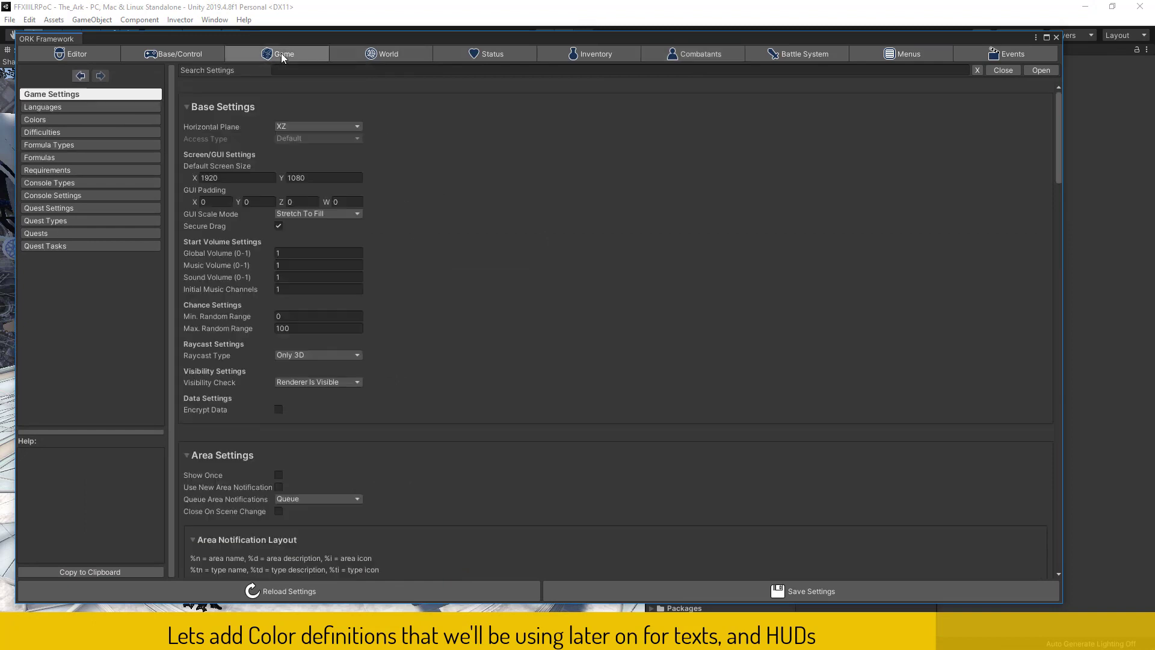
{"action": "left_click", "coordinate": [91, 108]}
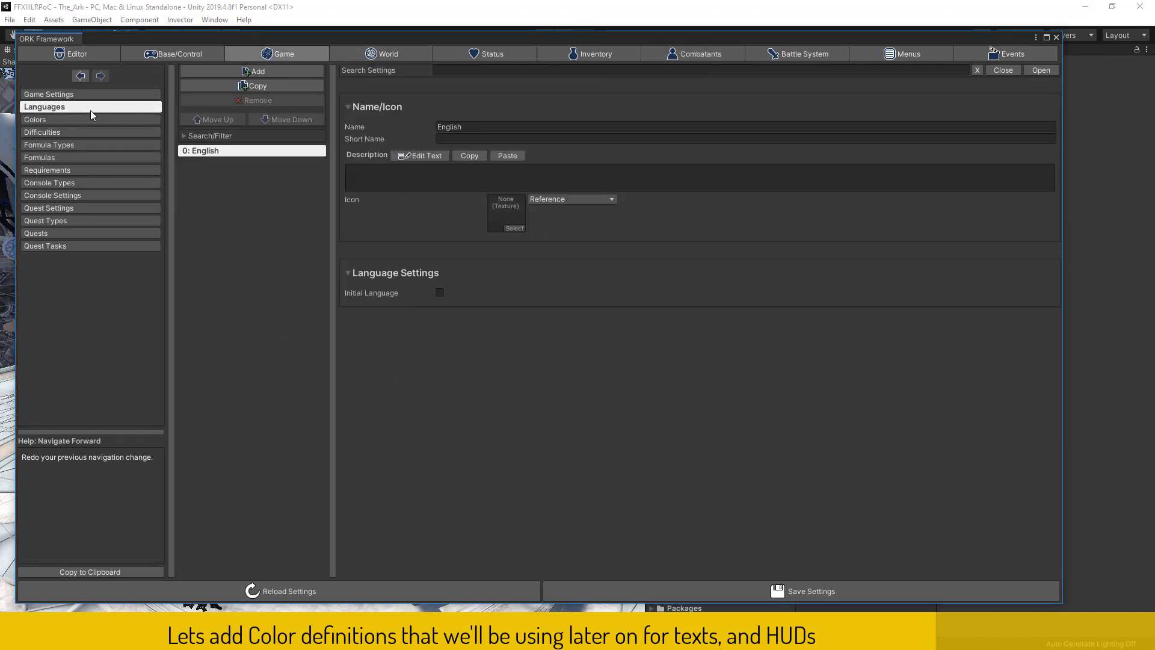
{"action": "left_click", "coordinate": [87, 118]}
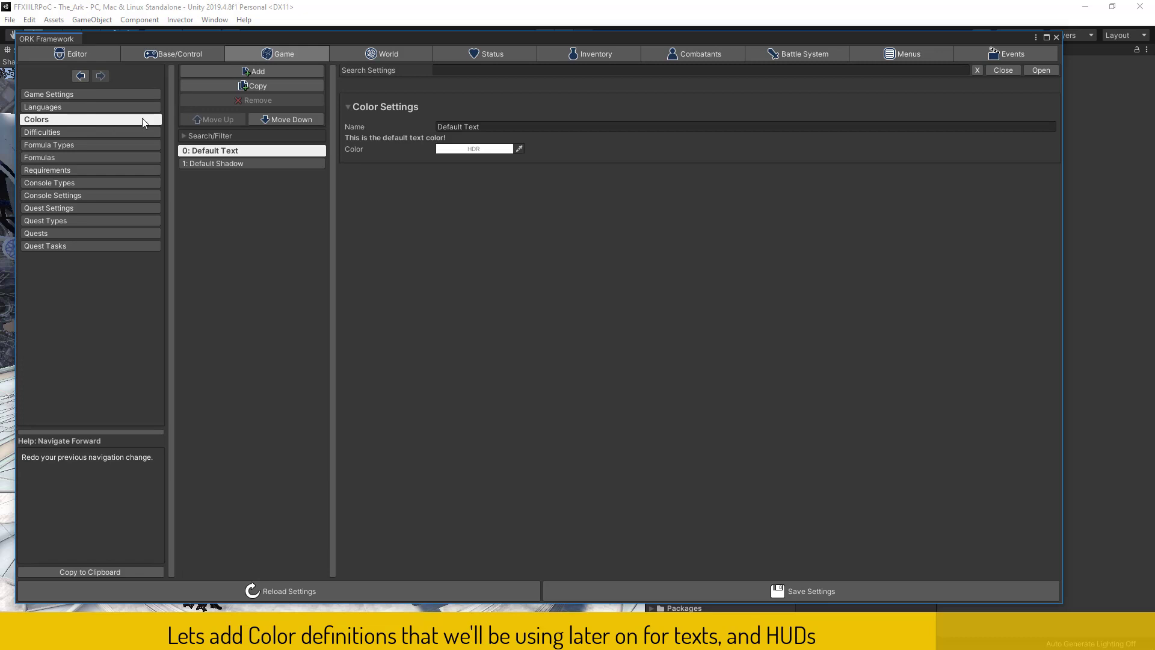
Rename Default Text to White and add new colours named Green and Yellow
{"action": "left_click", "coordinate": [467, 130]}
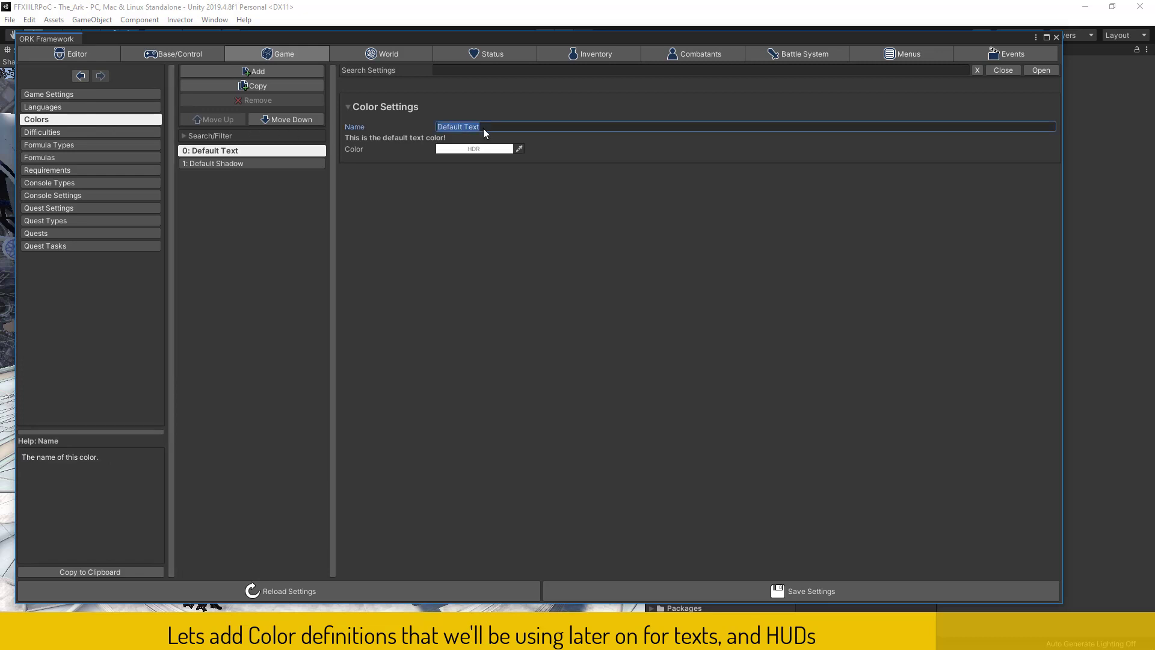
{"action": "type", "text": "White"}
{"action": "left_click", "coordinate": [260, 72]}
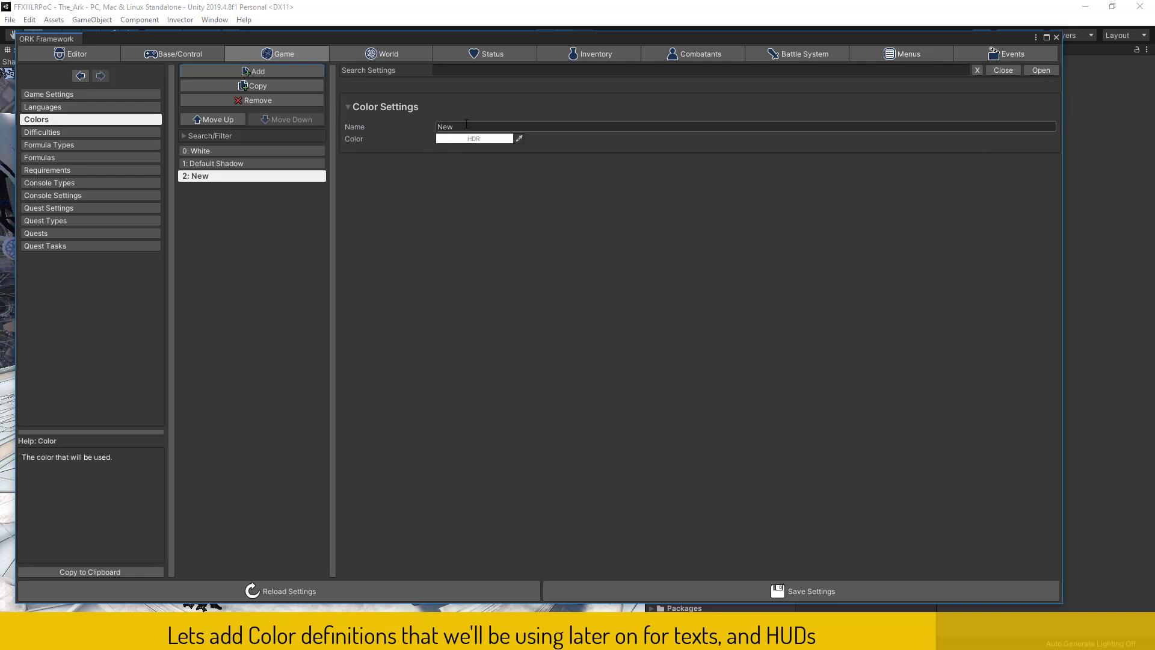
{"action": "left_click", "coordinate": [467, 128]}
{"action": "key", "text": "BackSpace"}
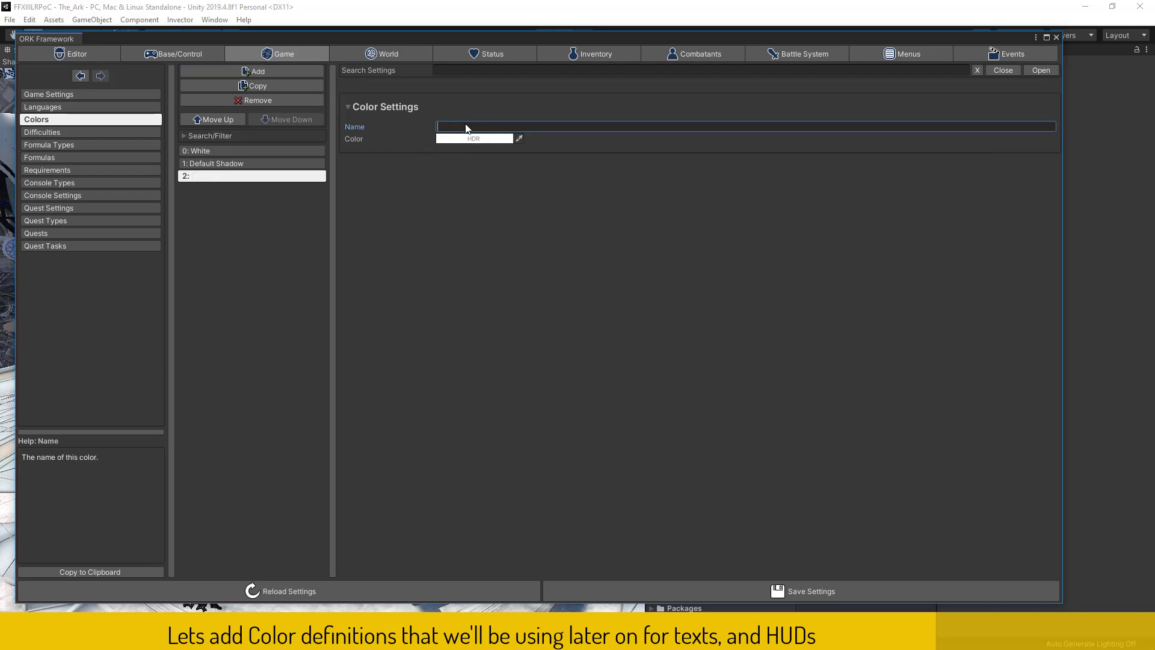
{"action": "type", "text": "Green"}
{"action": "left_click", "coordinate": [265, 75]}
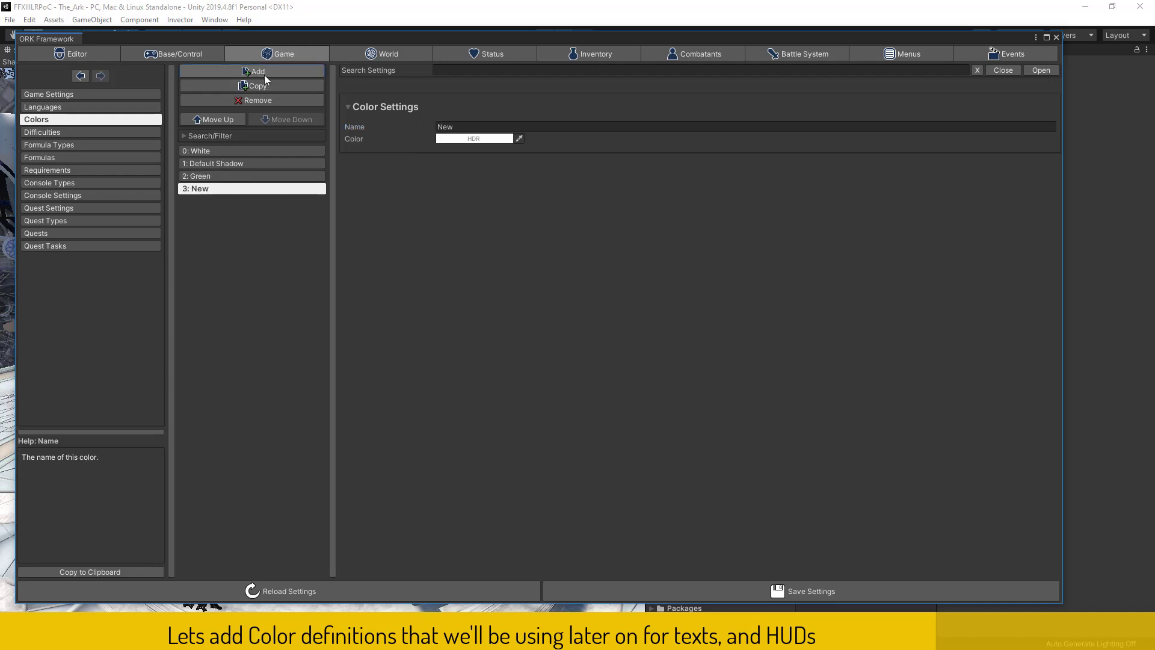
{"action": "left_click", "coordinate": [465, 123]}
{"action": "double_click", "coordinate": [465, 131]}
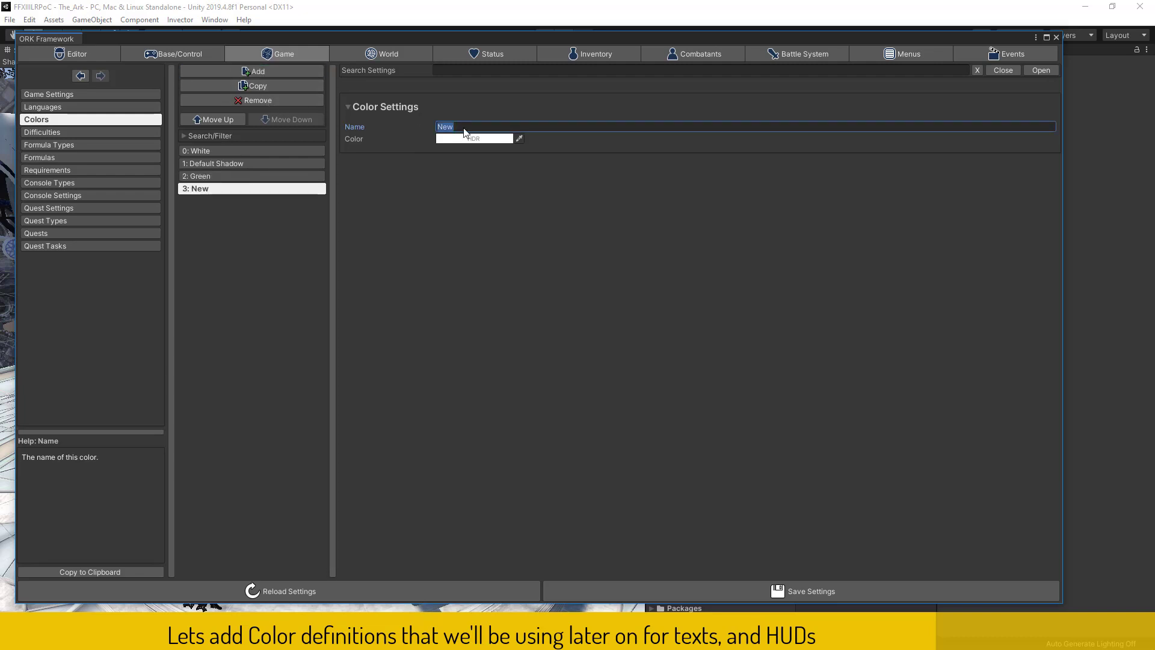
{"action": "type", "text": "Yellow"}
Add four more colours named Blue, Red, Gray and SemiTransparent
{"action": "left_click", "coordinate": [308, 74]}
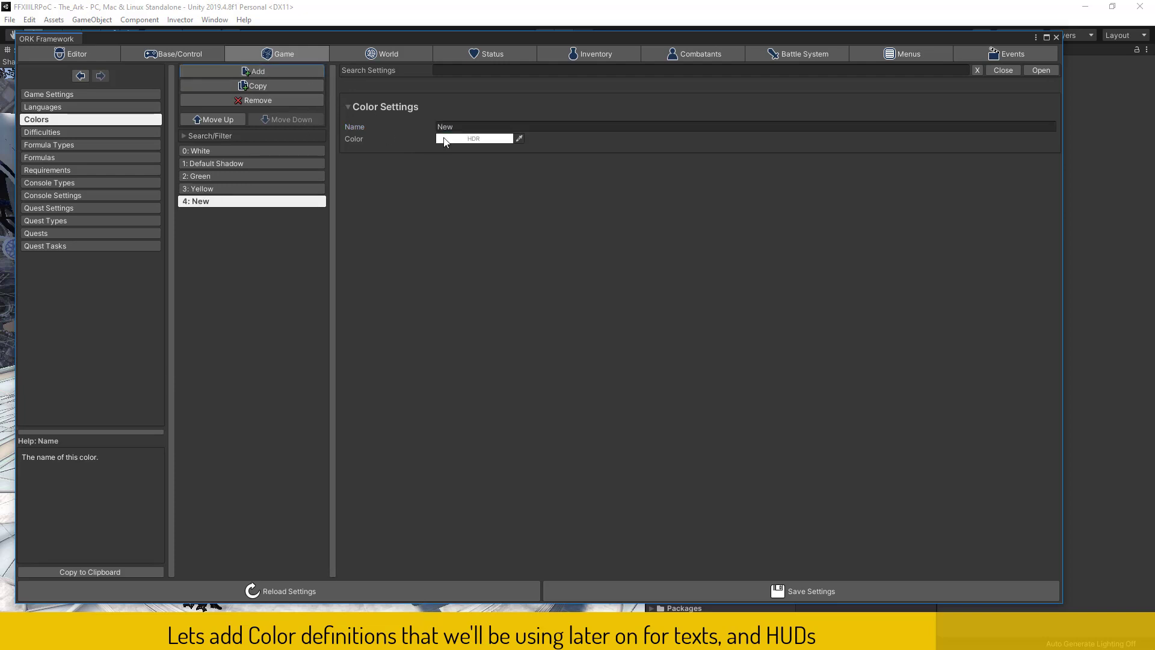
{"action": "left_click", "coordinate": [463, 129]}
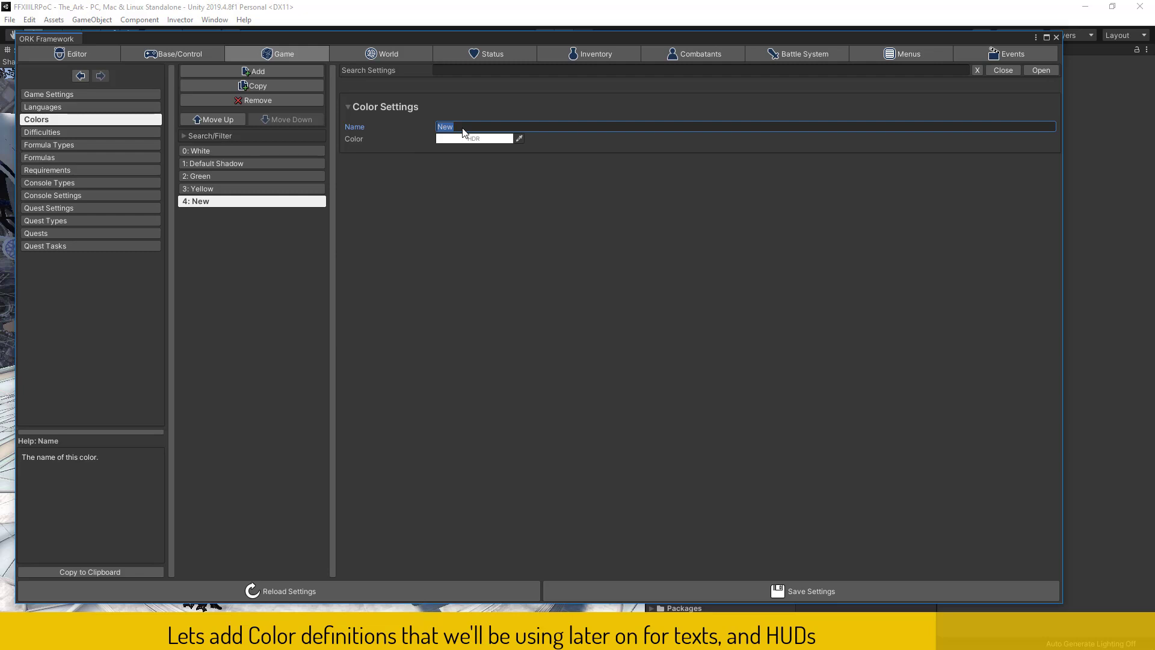
{"action": "type", "text": "Blue"}
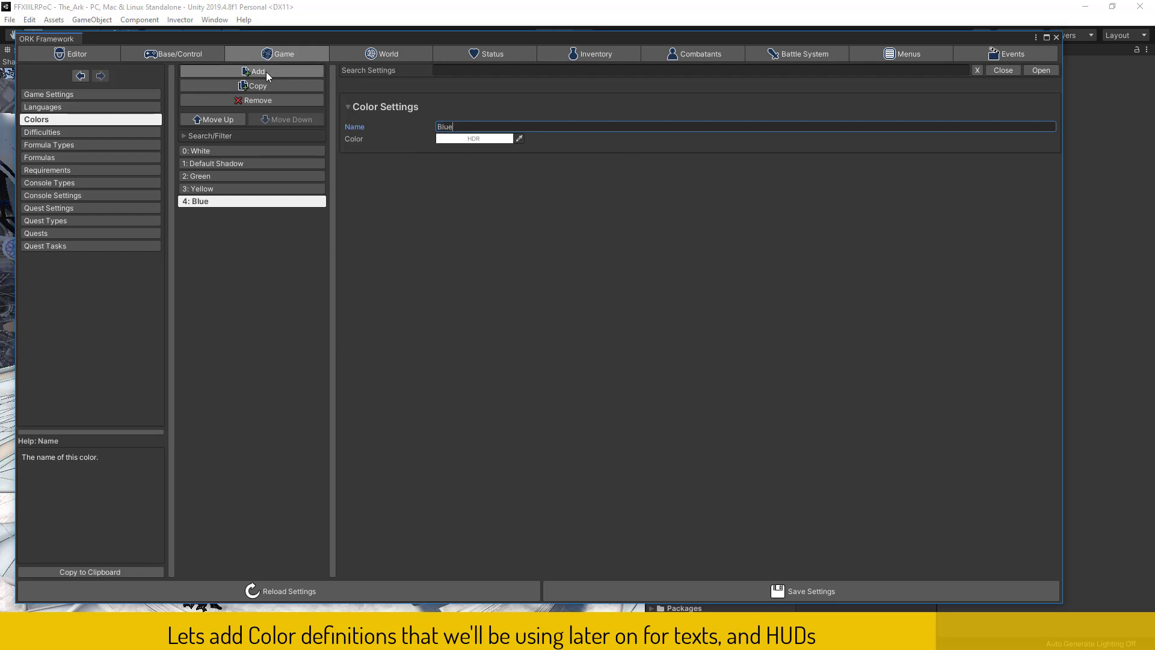
{"action": "left_click", "coordinate": [266, 71]}
{"action": "left_click", "coordinate": [458, 127]}
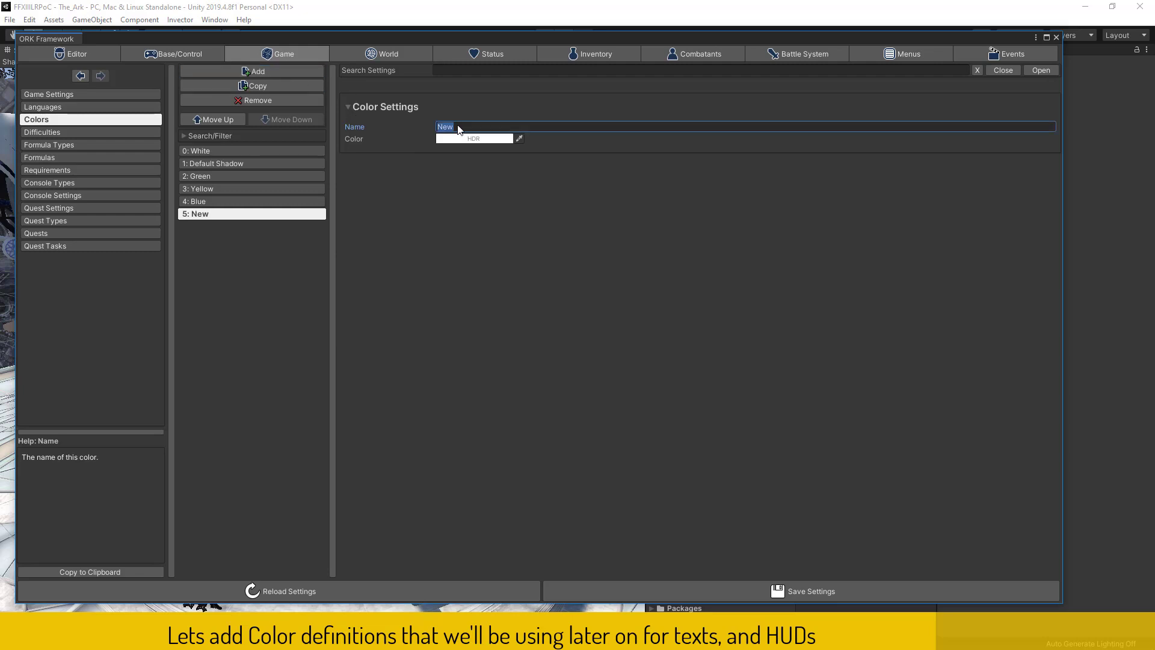
{"action": "type", "text": "Red"}
{"action": "left_click", "coordinate": [307, 74]}
{"action": "left_click", "coordinate": [461, 128]}
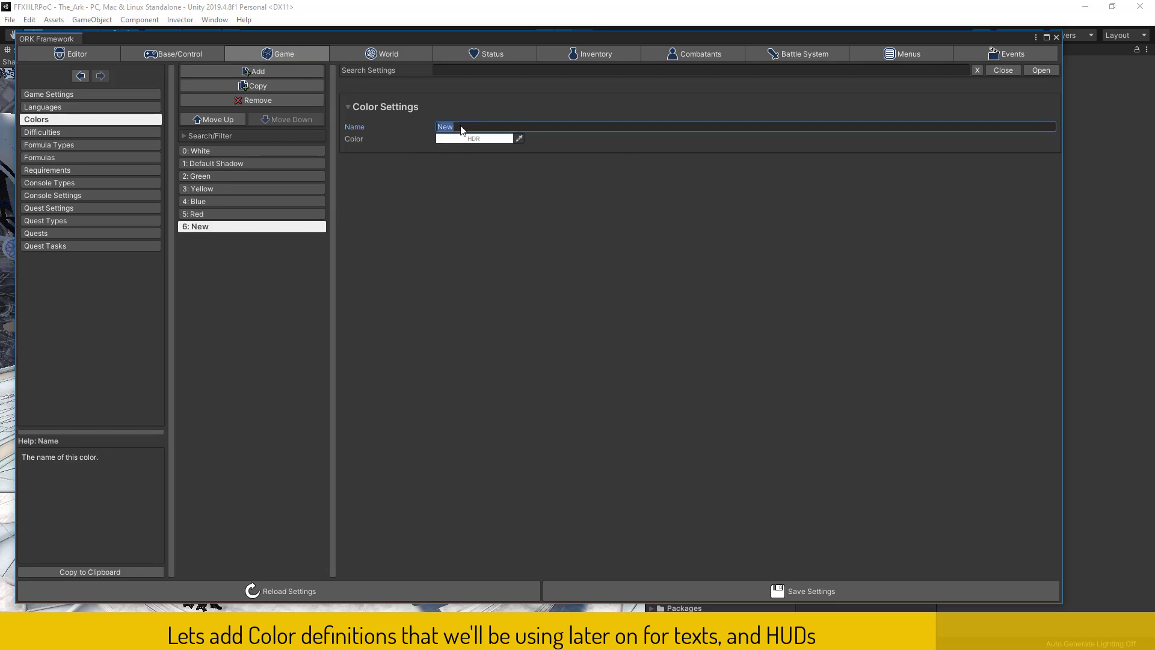
{"action": "type", "text": "Gr"}
{"action": "type", "text": "ay"}
{"action": "left_click", "coordinate": [253, 71]}
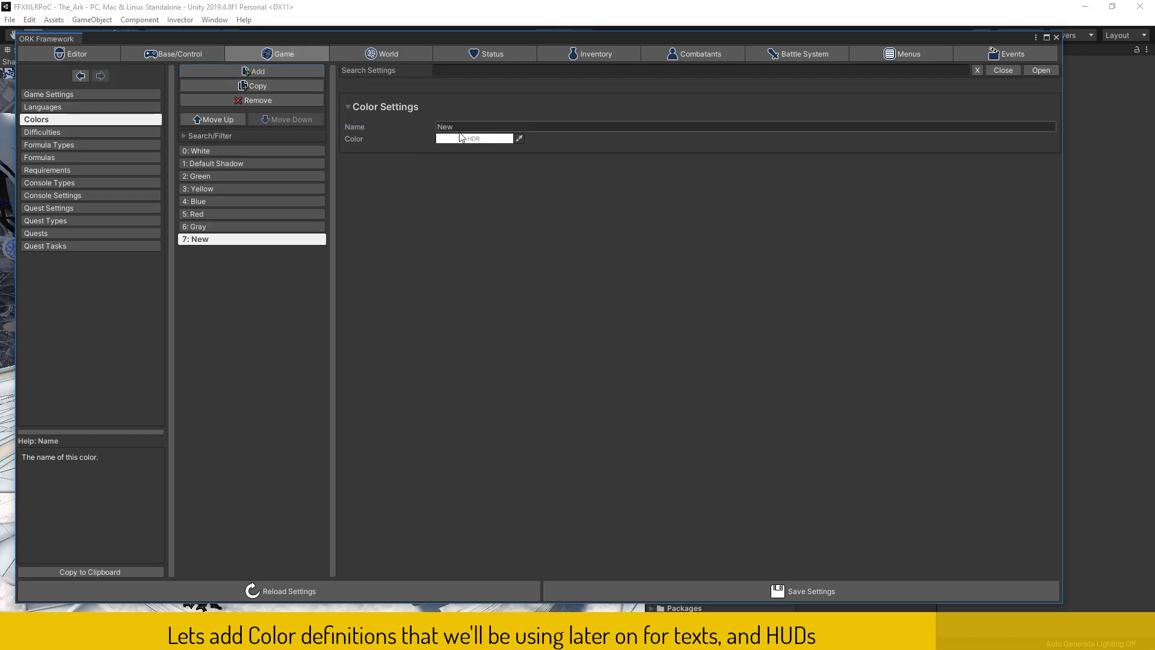
{"action": "left_click", "coordinate": [504, 127]}
{"action": "type", "text": "SemiTr"}
{"action": "type", "text": "ansparent"}
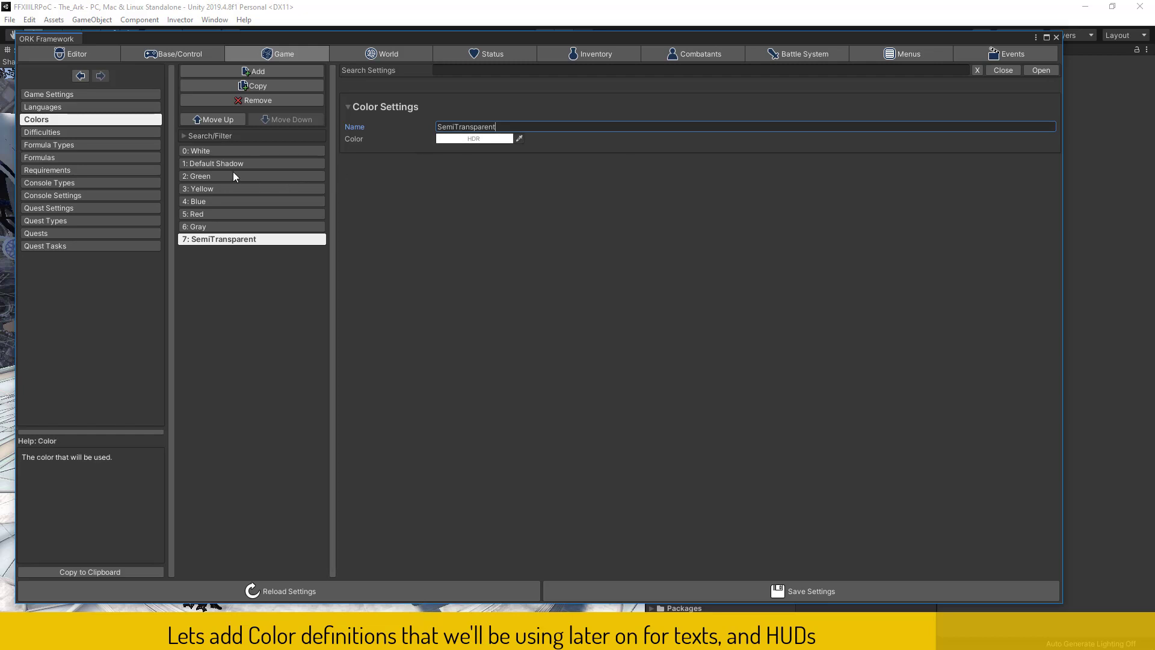
Give Green a light green colour using the values 116, 203, 117
{"action": "left_click", "coordinate": [235, 149]}
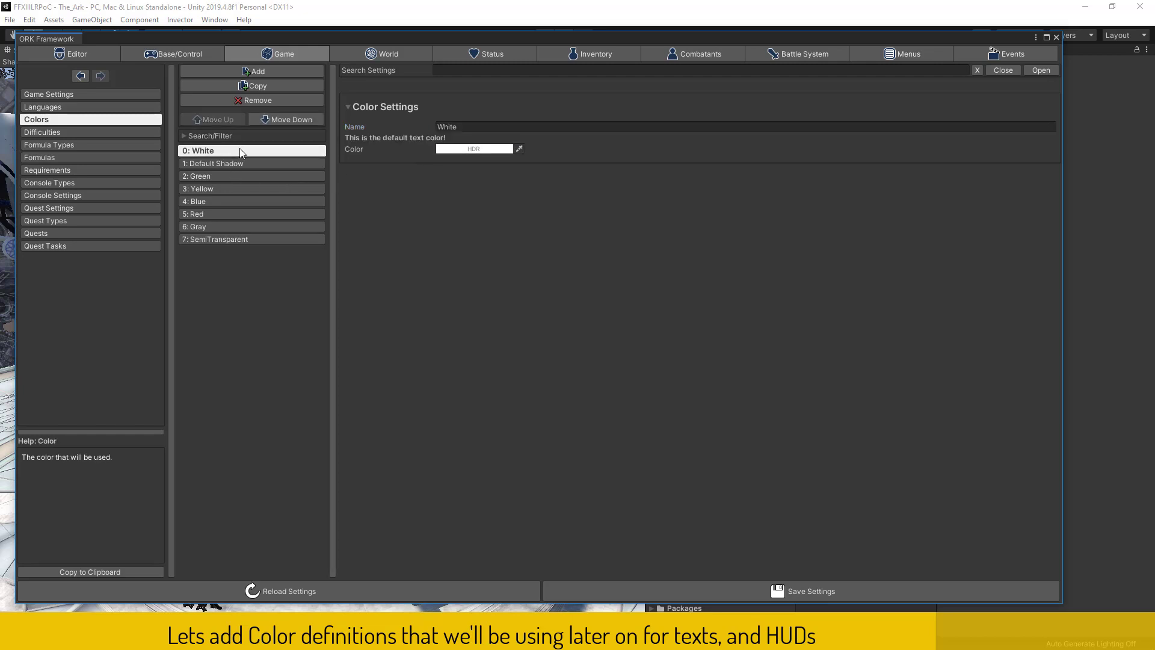
{"action": "left_click", "coordinate": [235, 163]}
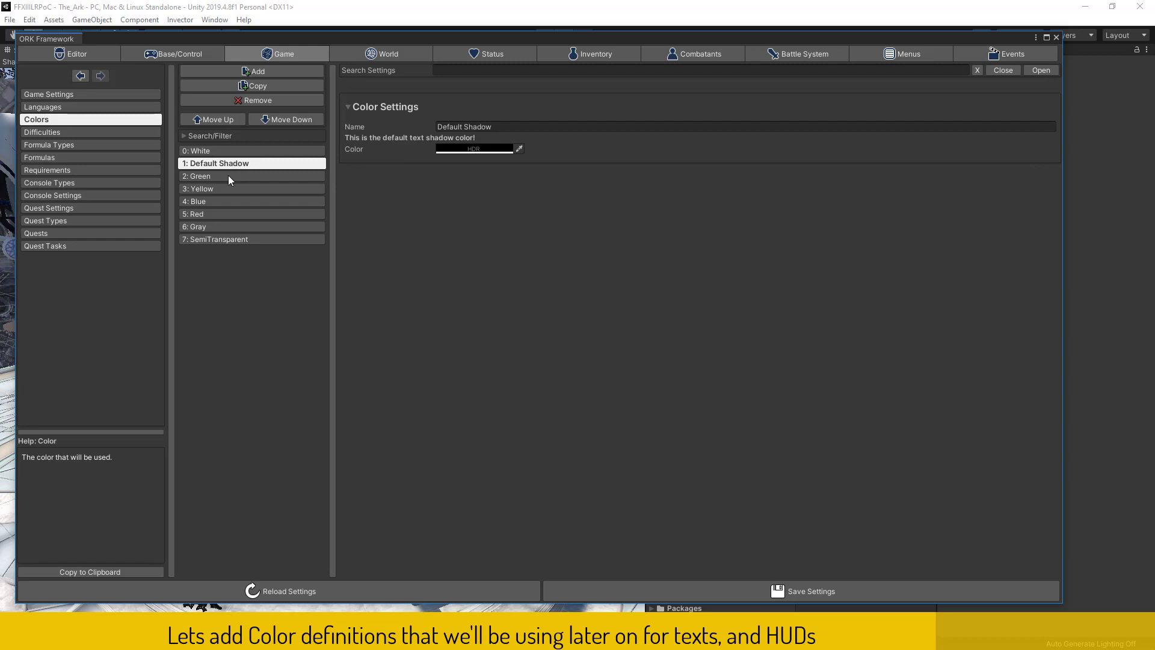
{"action": "left_click", "coordinate": [282, 176]}
{"action": "left_click", "coordinate": [486, 138]}
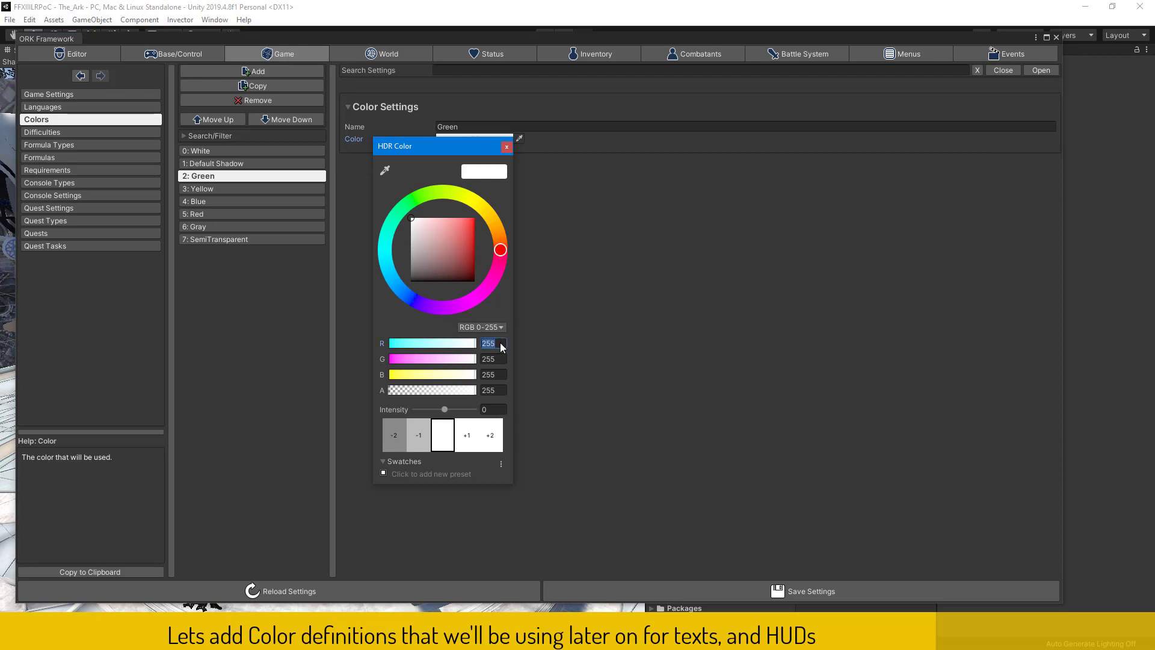
{"action": "type", "text": "116"}
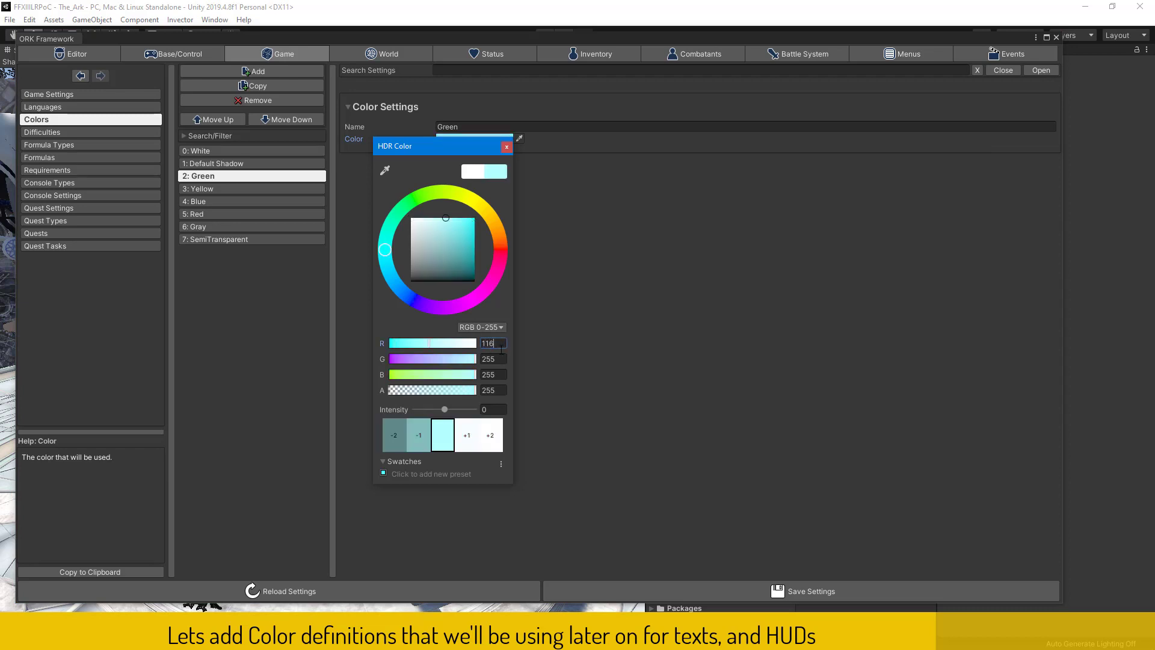
{"action": "left_click", "coordinate": [502, 359]}
{"action": "type", "text": "203"}
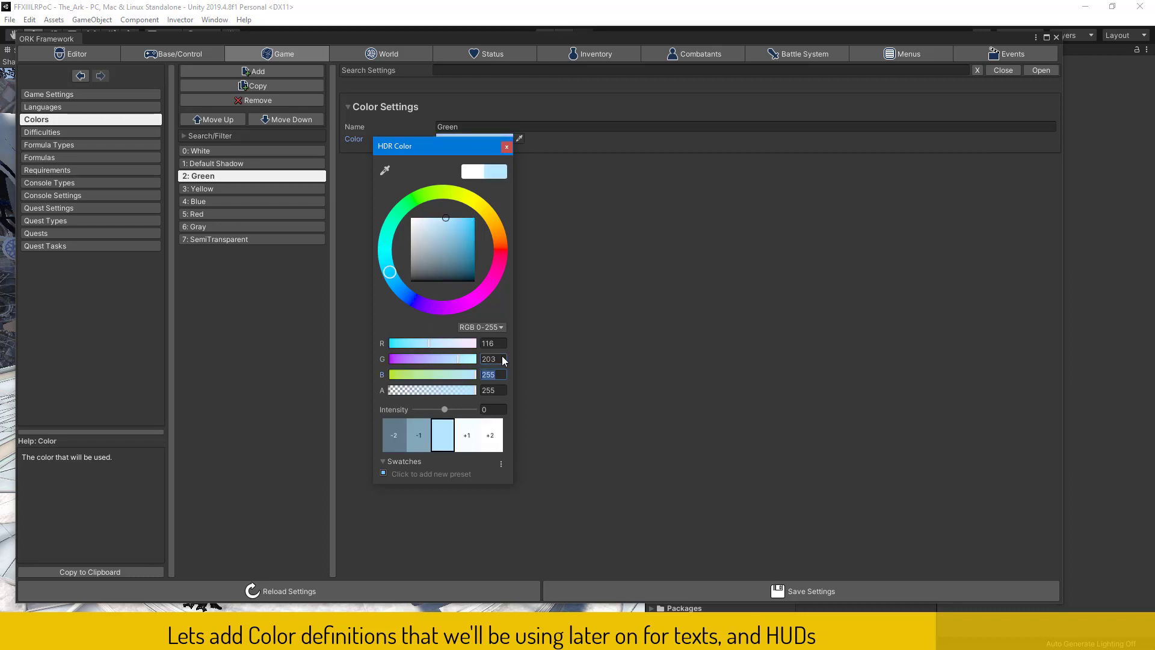
{"action": "type", "text": "117"}
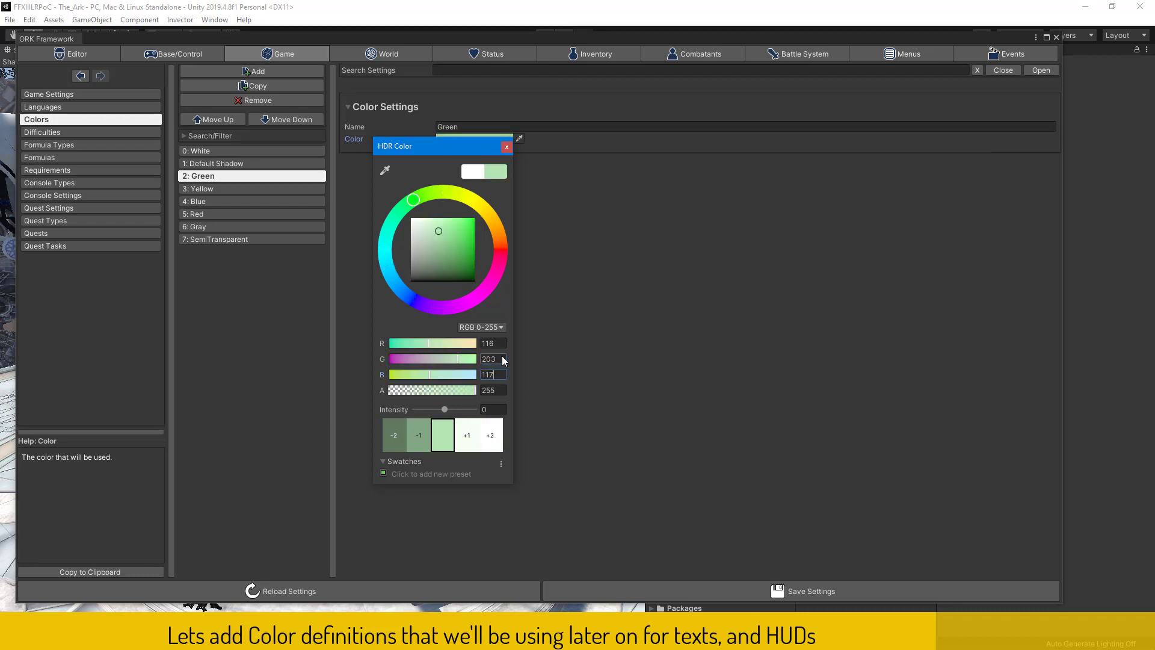
{"action": "left_click", "coordinate": [507, 147]}
Set Yellow's colour to R 254, G 250, B 185
{"action": "left_click", "coordinate": [294, 190]}
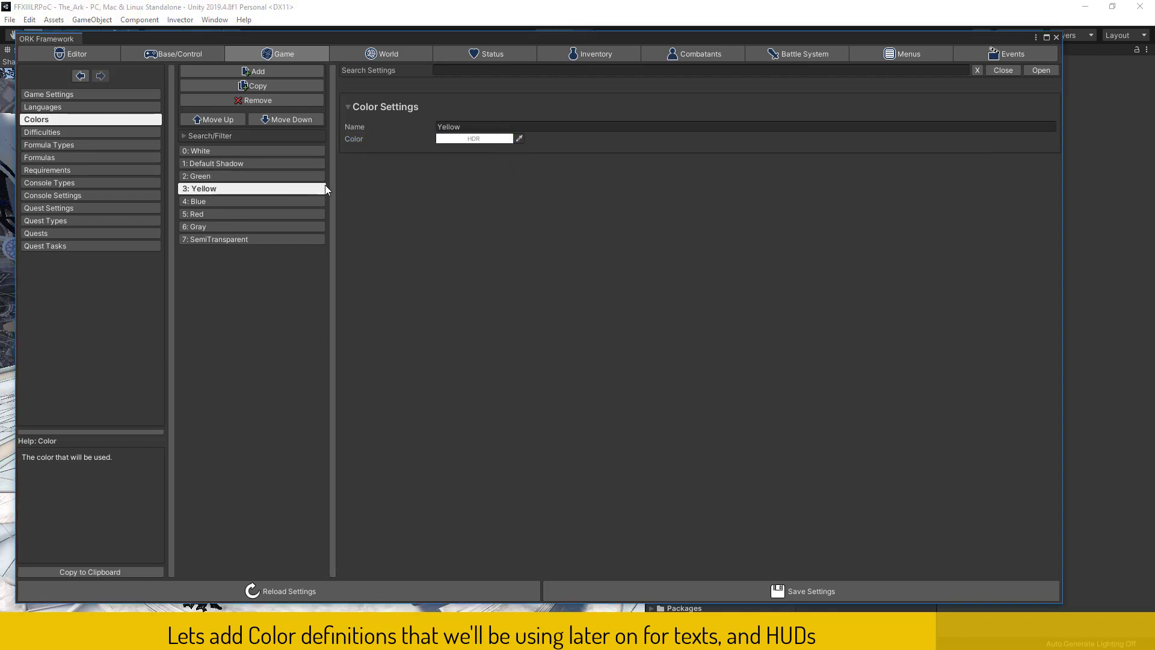
{"action": "left_click", "coordinate": [474, 138]}
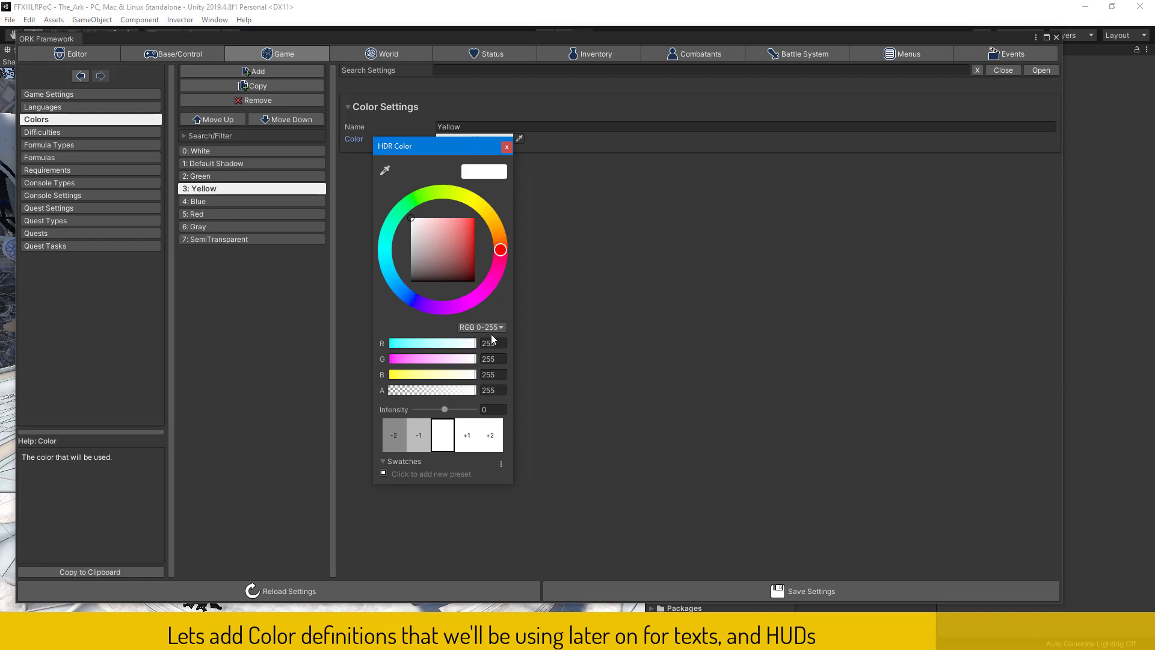
{"action": "left_click", "coordinate": [500, 347]}
{"action": "type", "text": "254"}
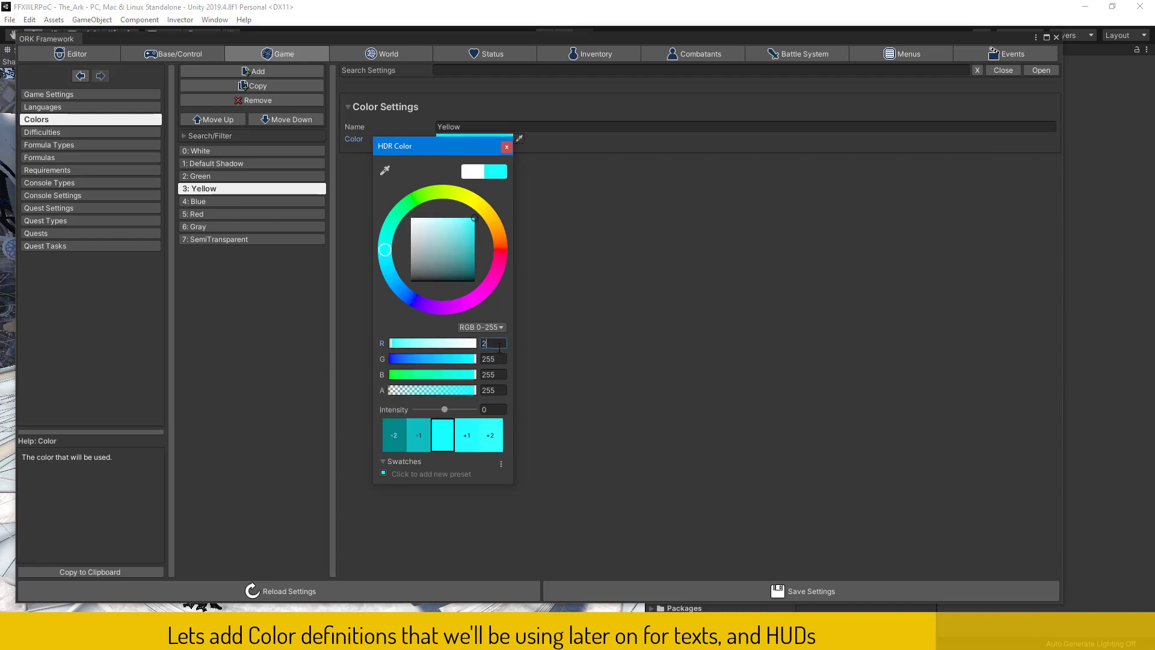
{"action": "left_click", "coordinate": [498, 359]}
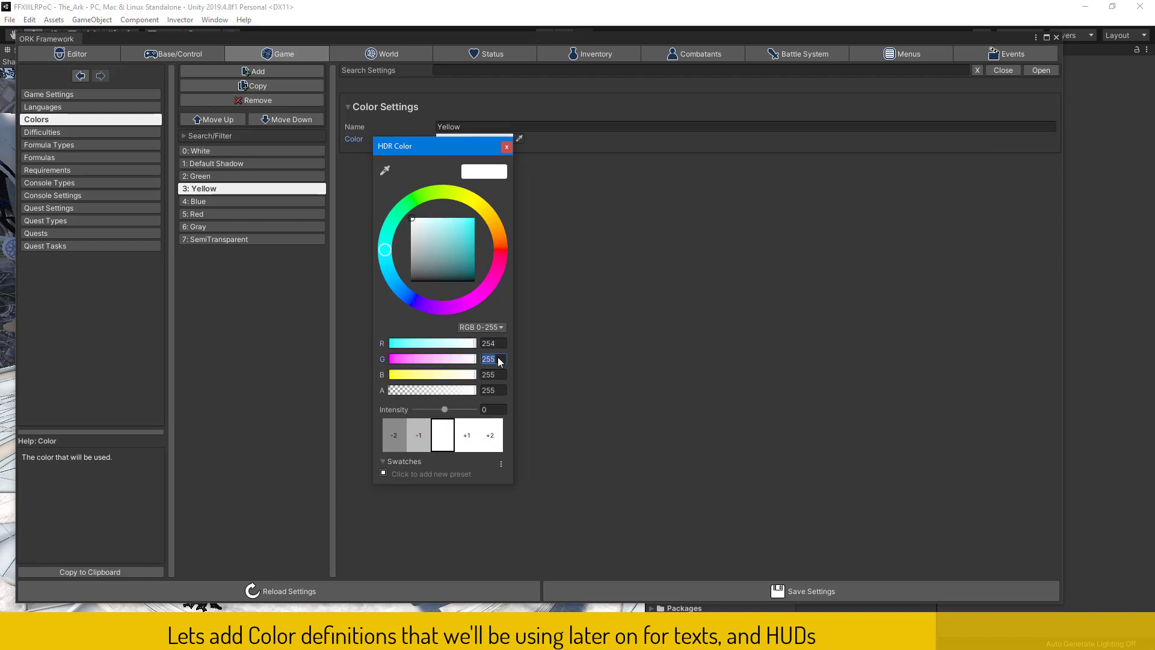
{"action": "type", "text": "250"}
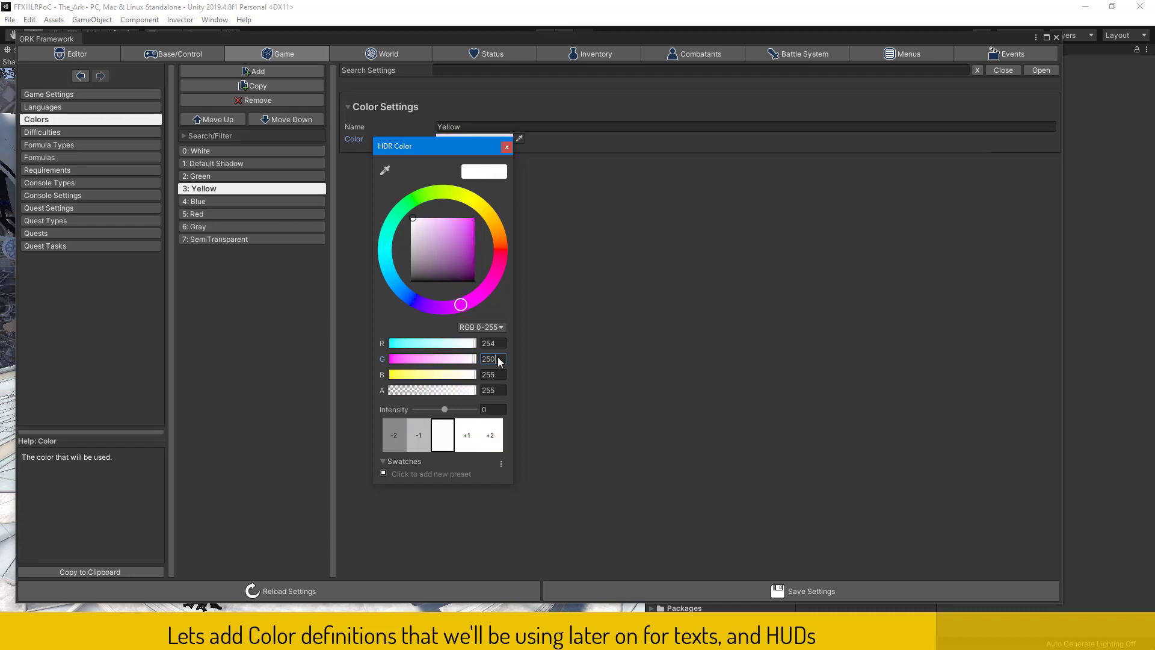
{"action": "left_click", "coordinate": [499, 375]}
{"action": "type", "text": "185"}
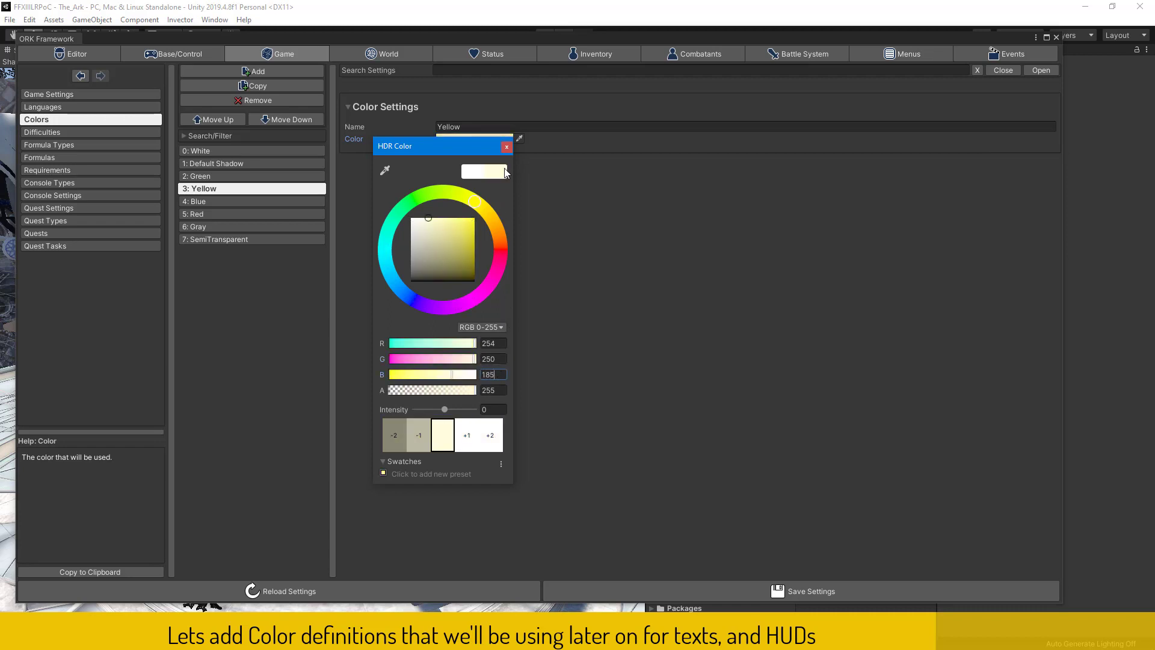
{"action": "left_click", "coordinate": [507, 147]}
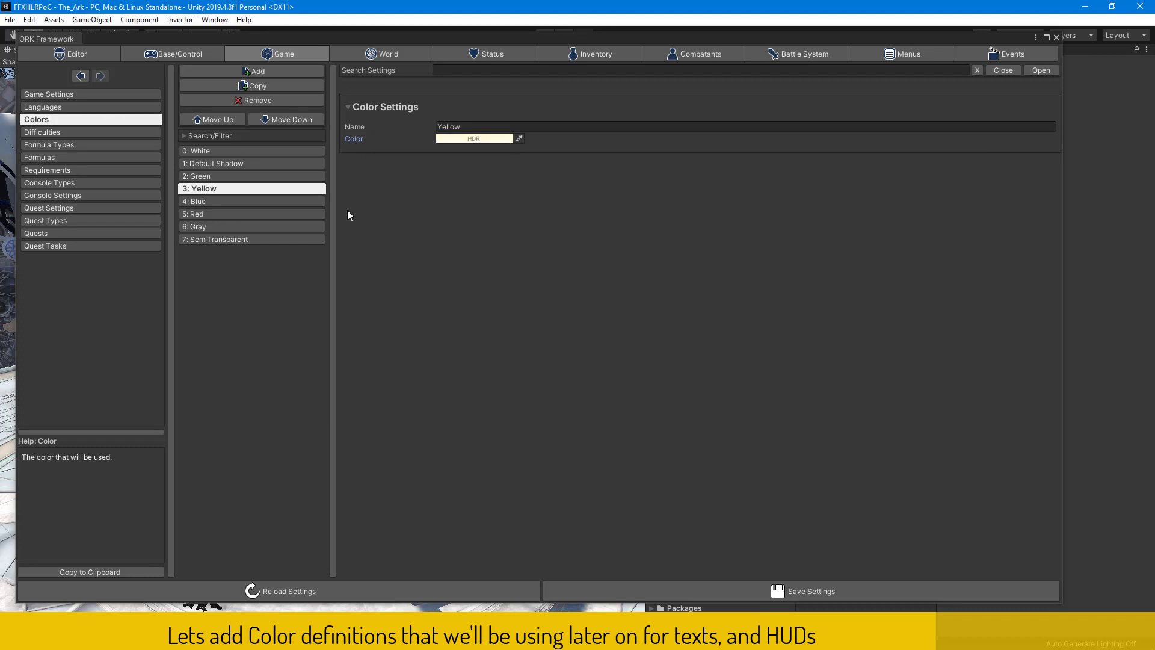
Set Blue to a light blue, RGB 96, 164, 222
{"action": "left_click", "coordinate": [296, 201]}
{"action": "left_click", "coordinate": [459, 139]}
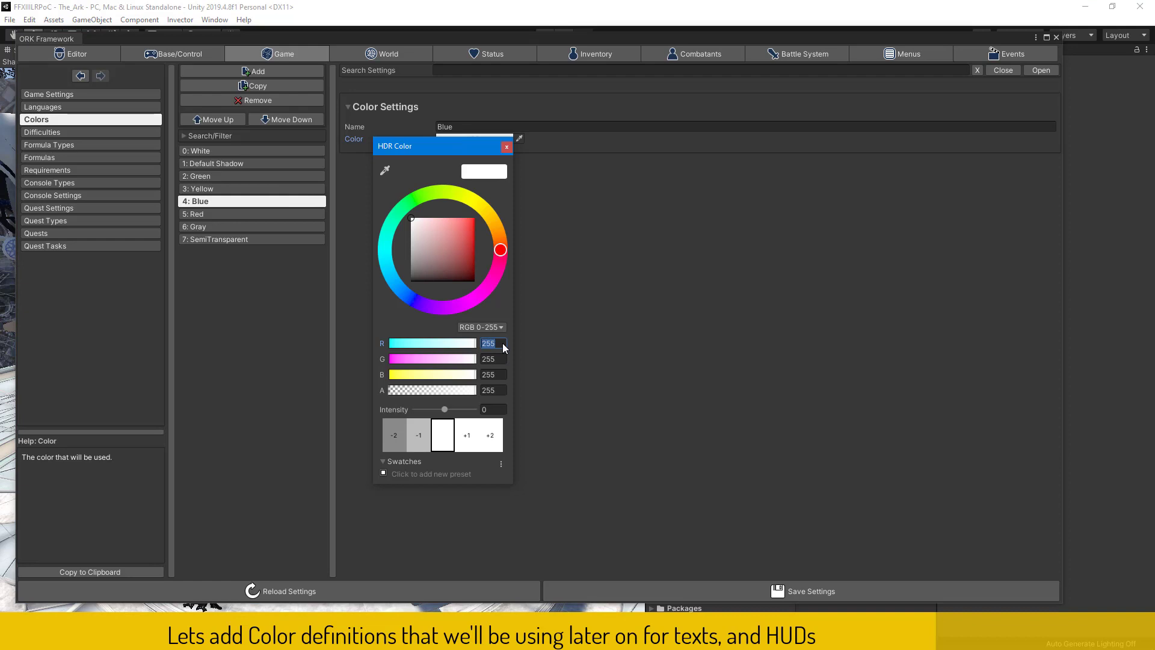
{"action": "type", "text": "96"}
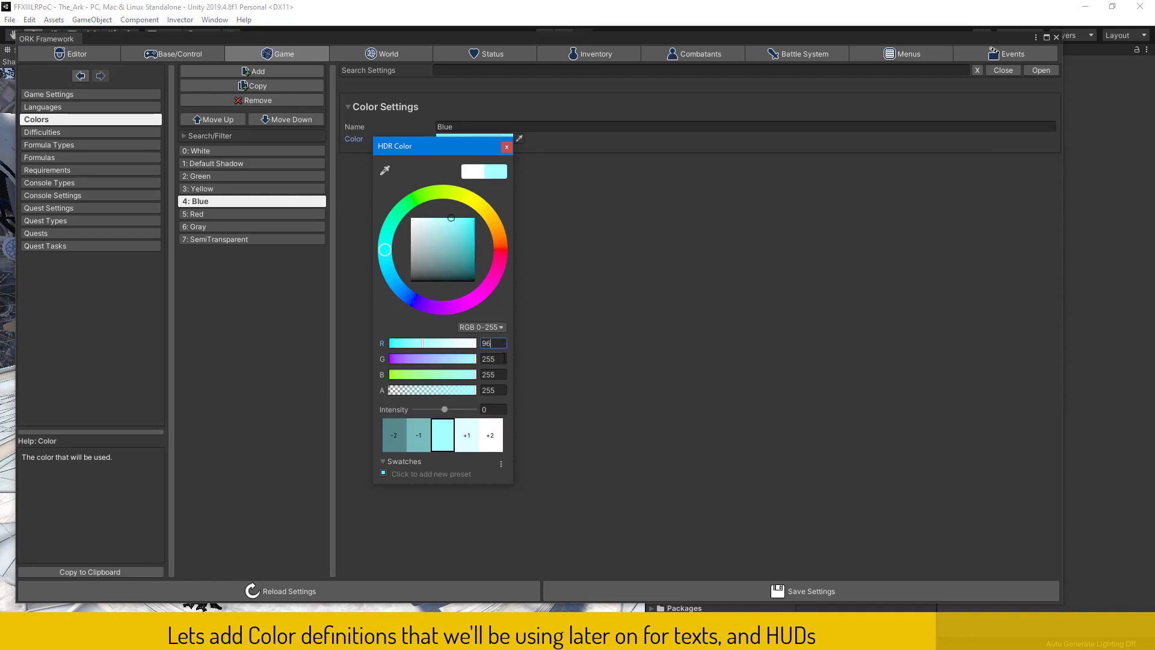
{"action": "left_click", "coordinate": [505, 358]}
{"action": "type", "text": "164"}
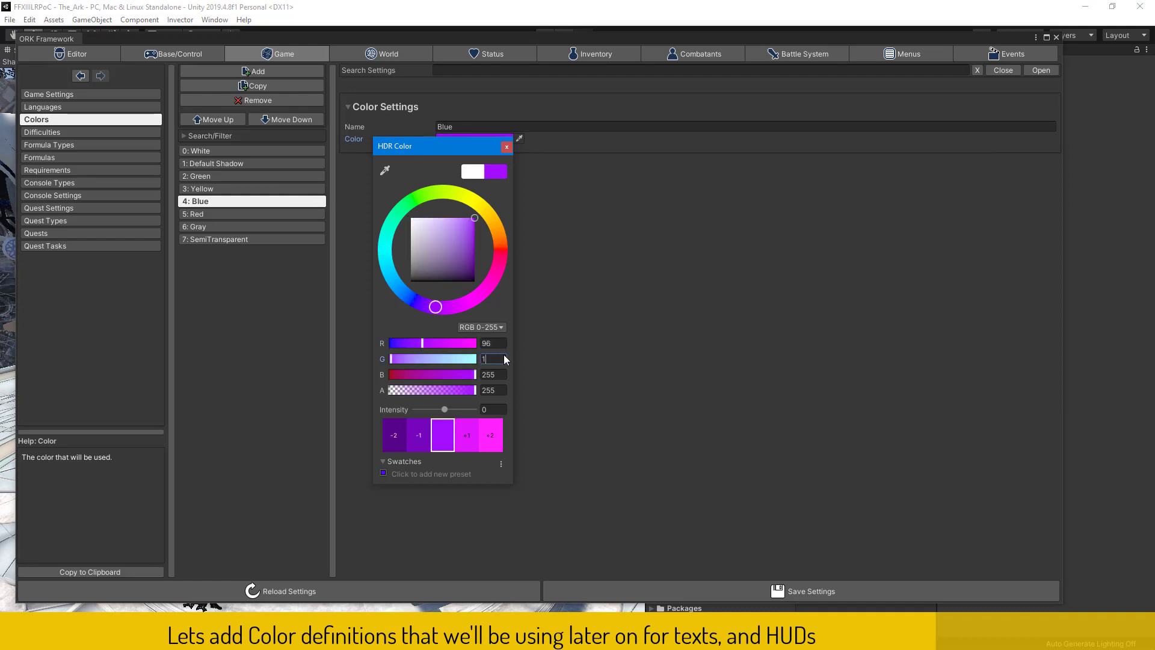
{"action": "left_click", "coordinate": [505, 379]}
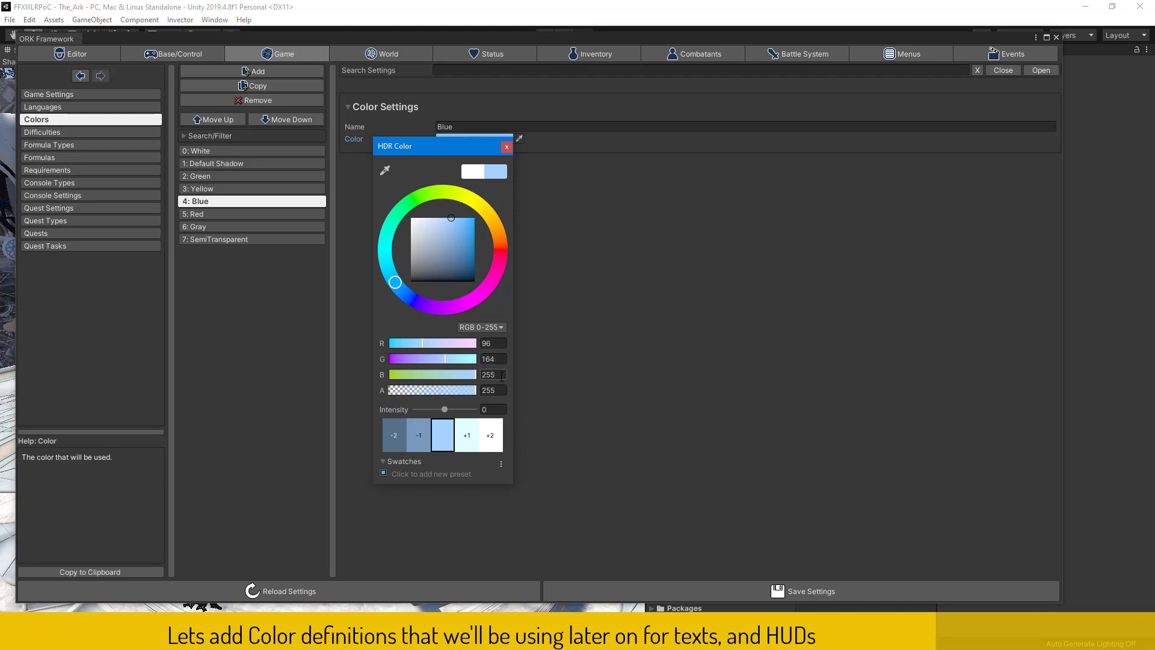
{"action": "type", "text": "222"}
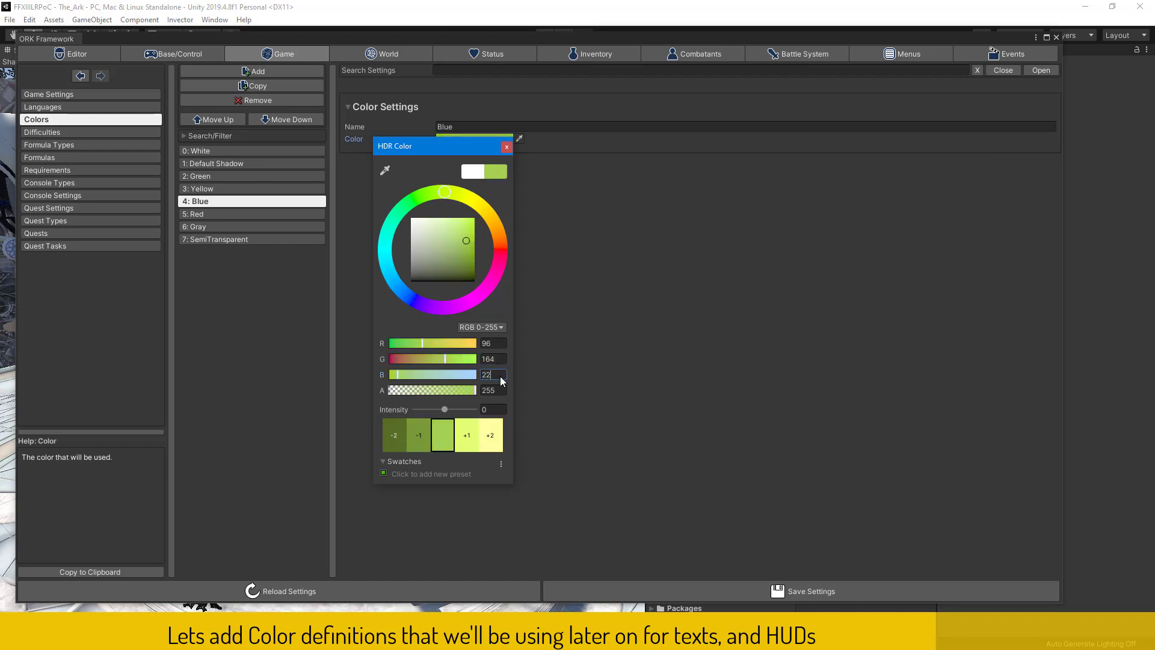
{"action": "left_click", "coordinate": [507, 146]}
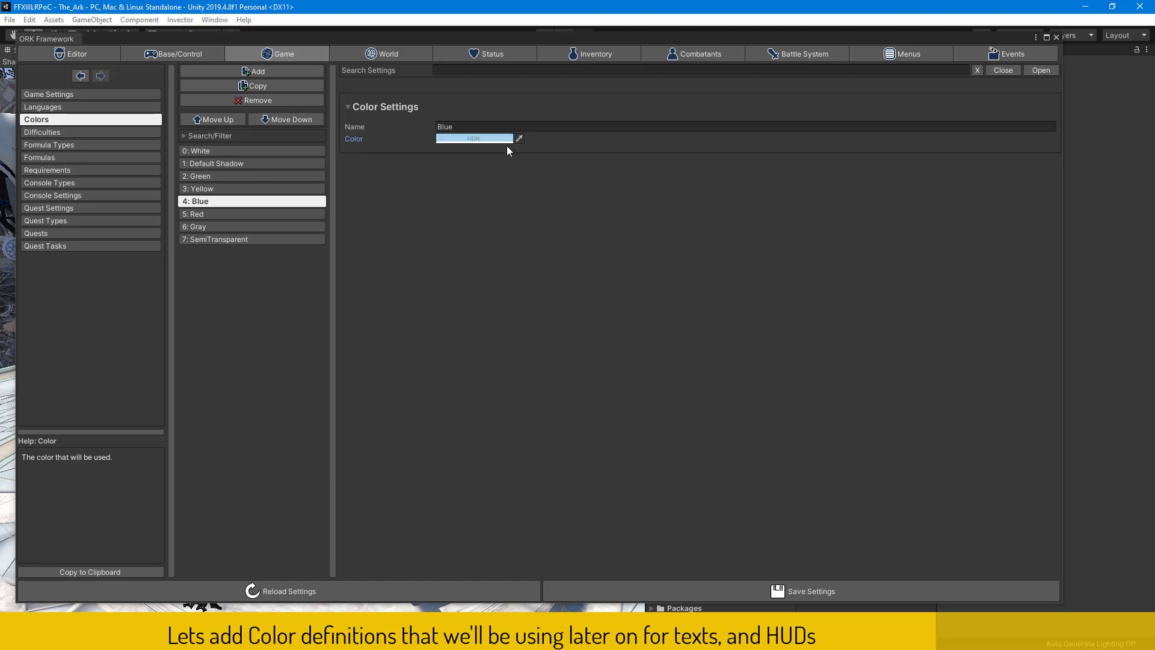
Set Red to a salmon pink, RGB 255, 120, 120
{"action": "left_click", "coordinate": [292, 217]}
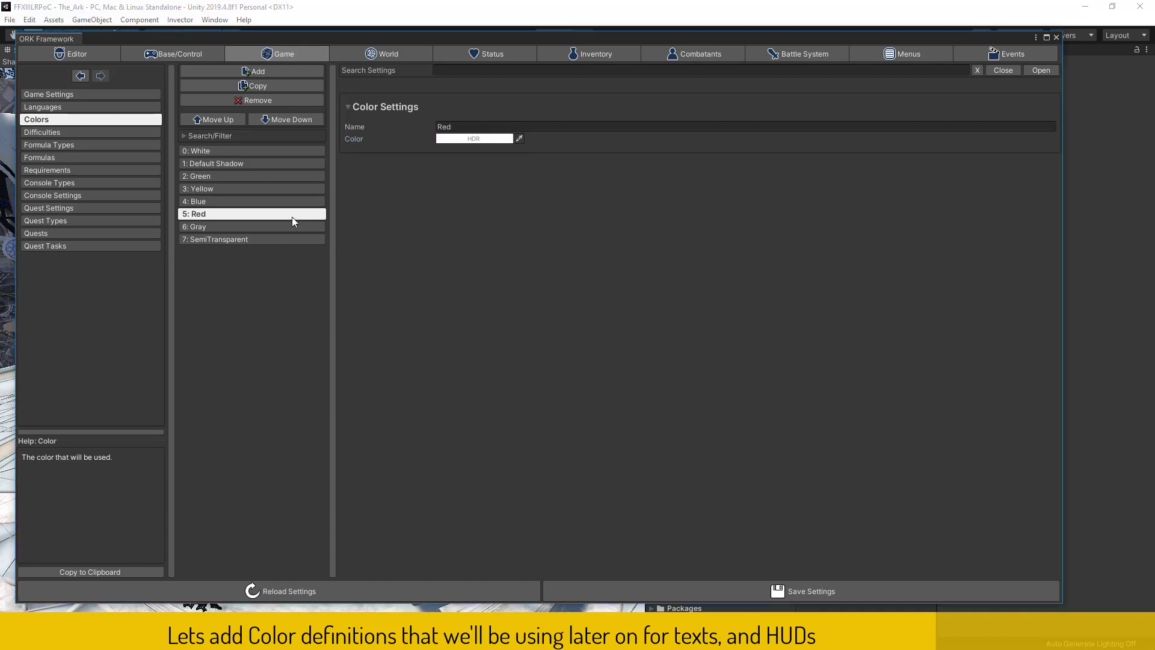
{"action": "left_click", "coordinate": [452, 140]}
{"action": "left_click", "coordinate": [493, 344]}
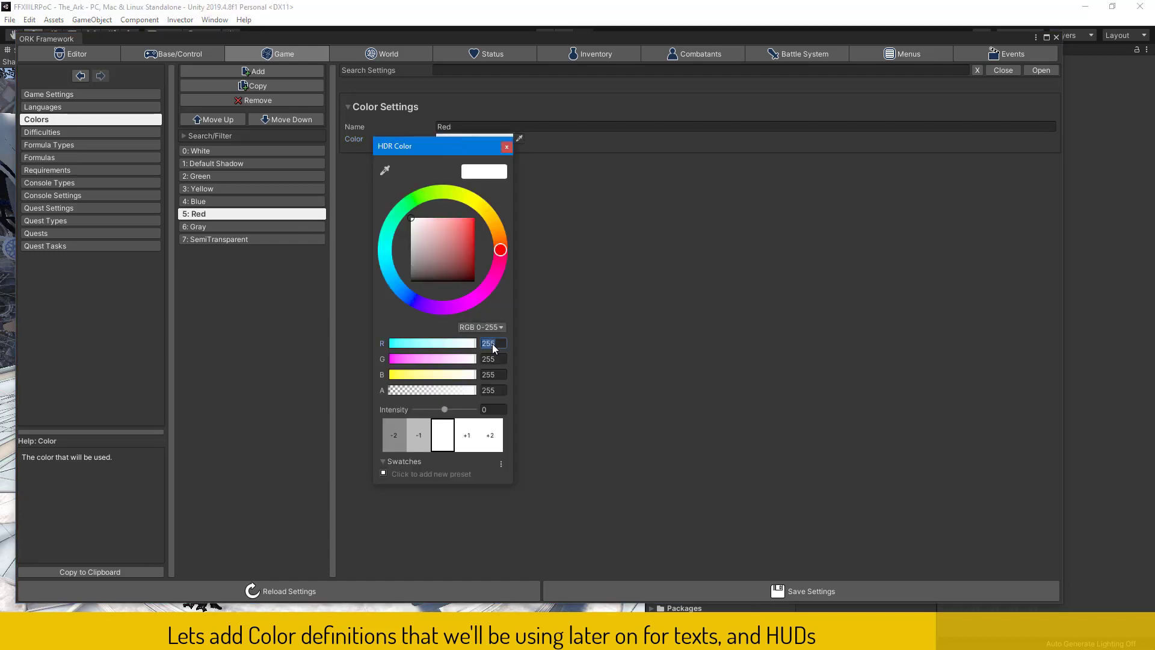
{"action": "type", "text": "255"}
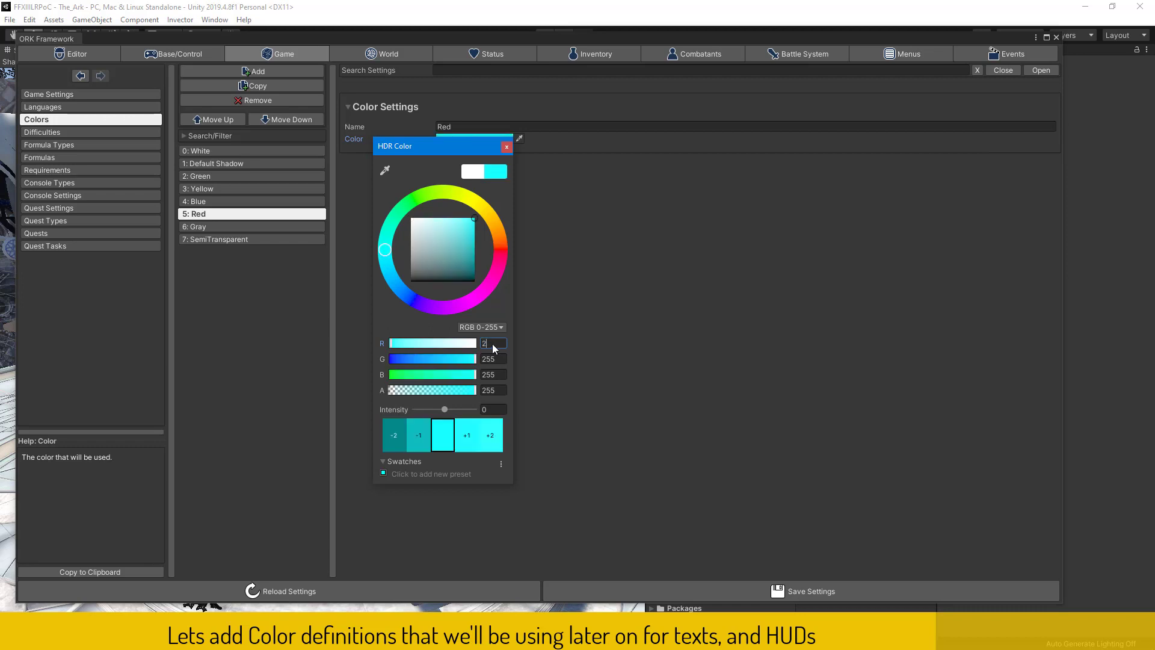
{"action": "left_click", "coordinate": [502, 358]}
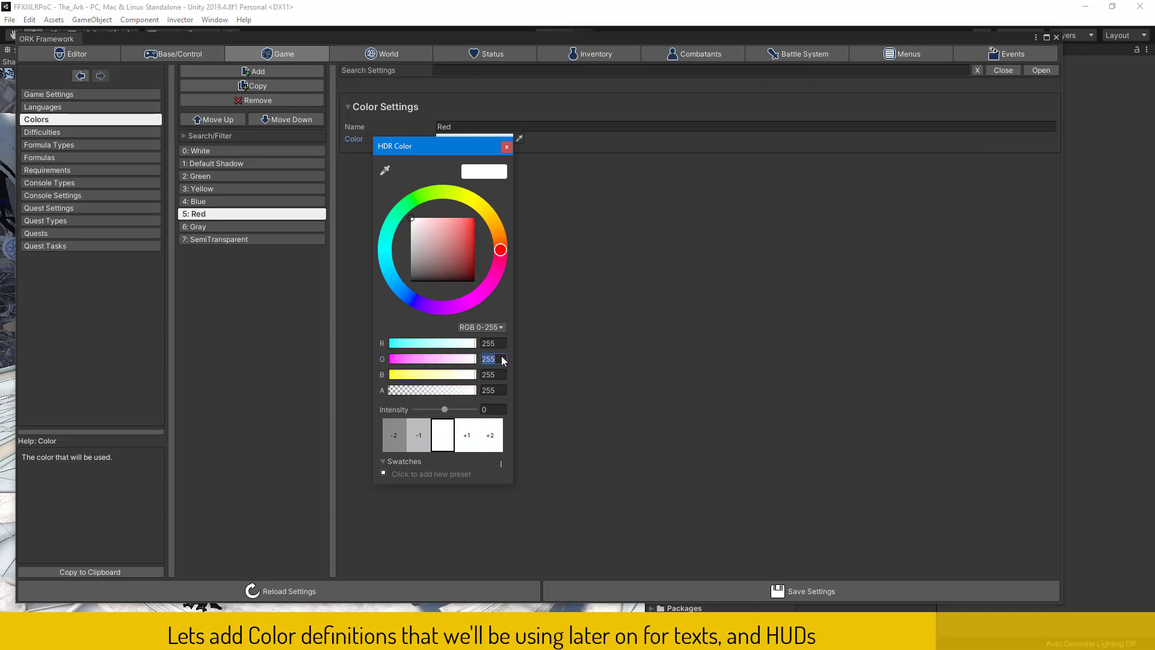
{"action": "type", "text": "120"}
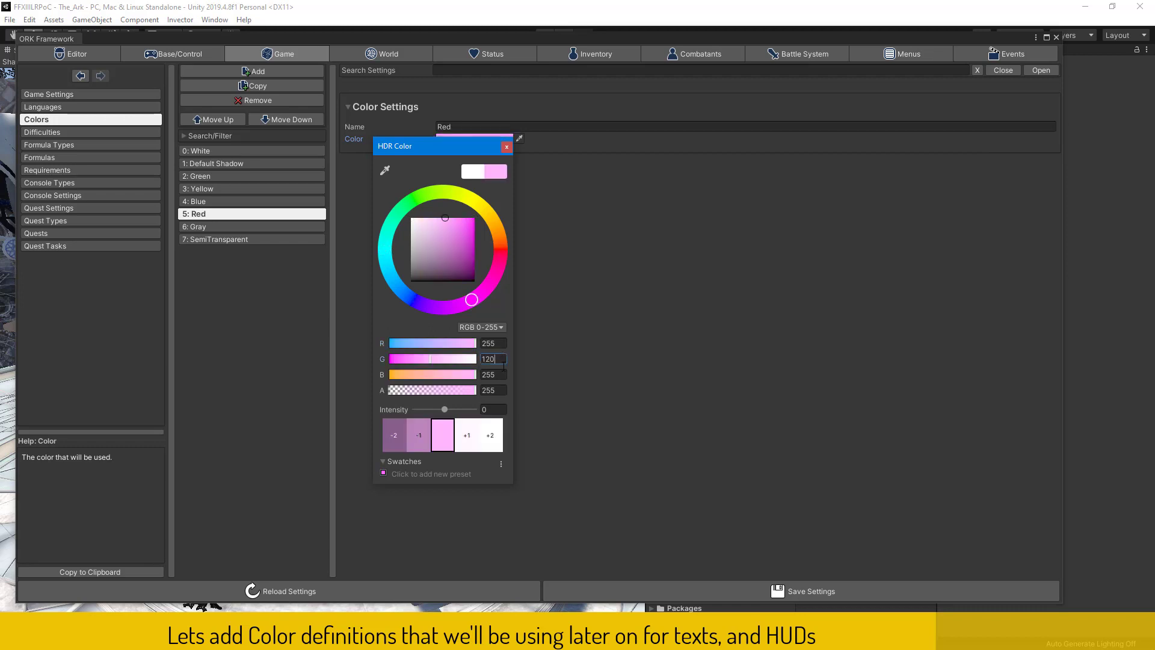
{"action": "left_click", "coordinate": [501, 377]}
{"action": "type", "text": "120"}
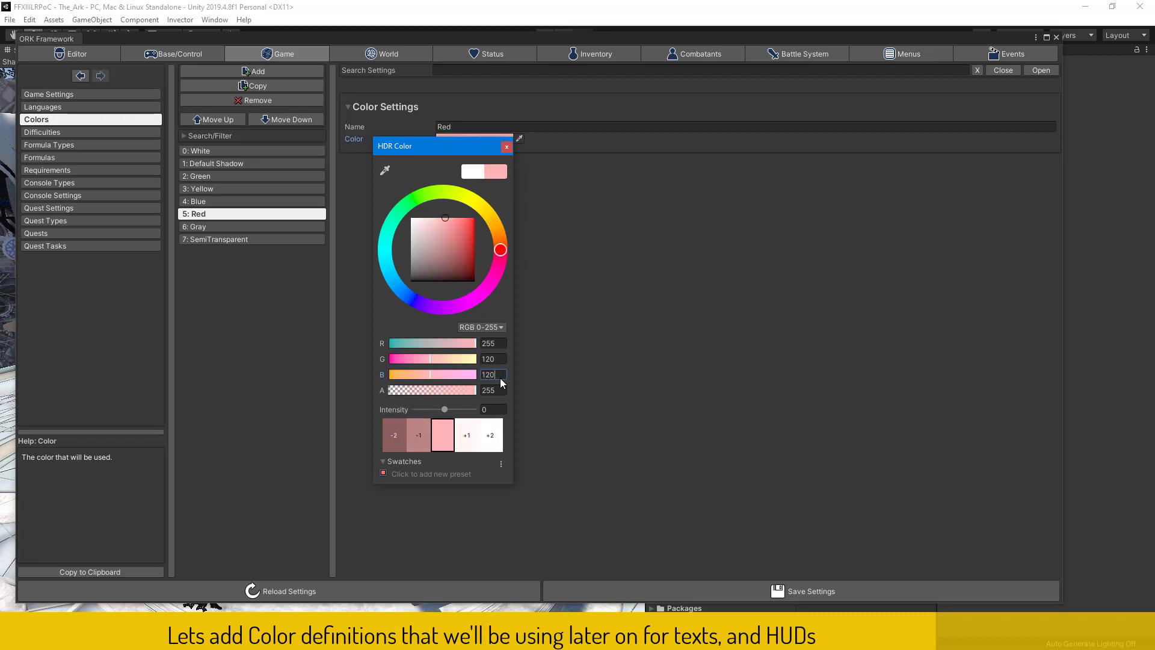
{"action": "left_click", "coordinate": [507, 148]}
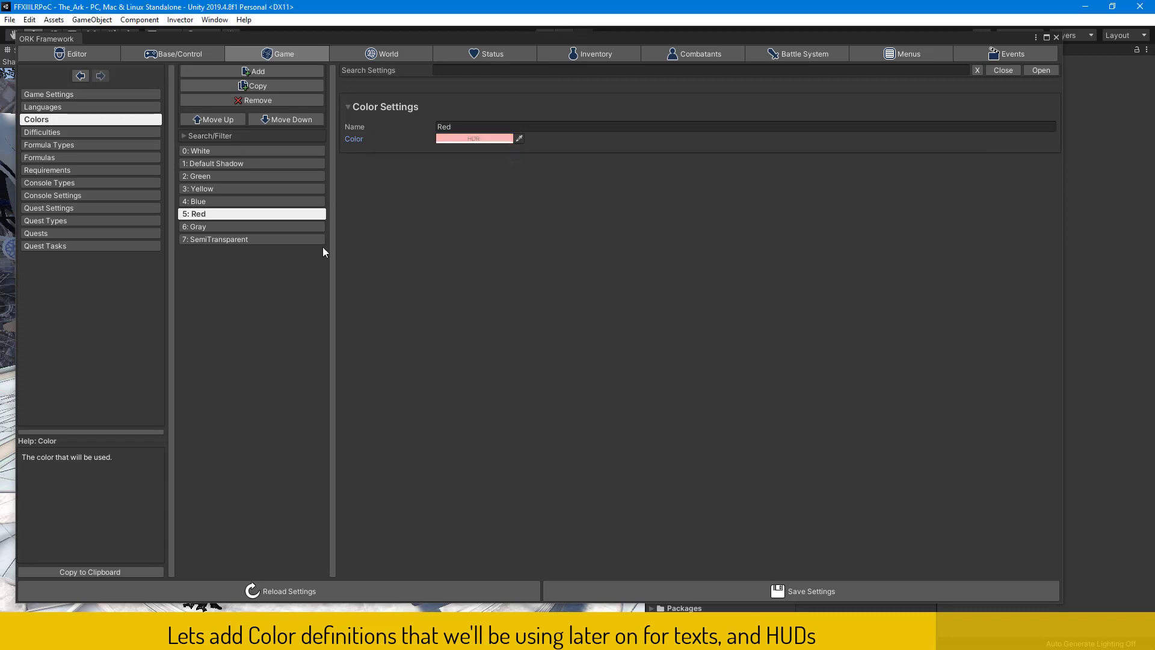
Set Gray to a light grey, RGB 199, 199, 199
{"action": "left_click", "coordinate": [265, 227]}
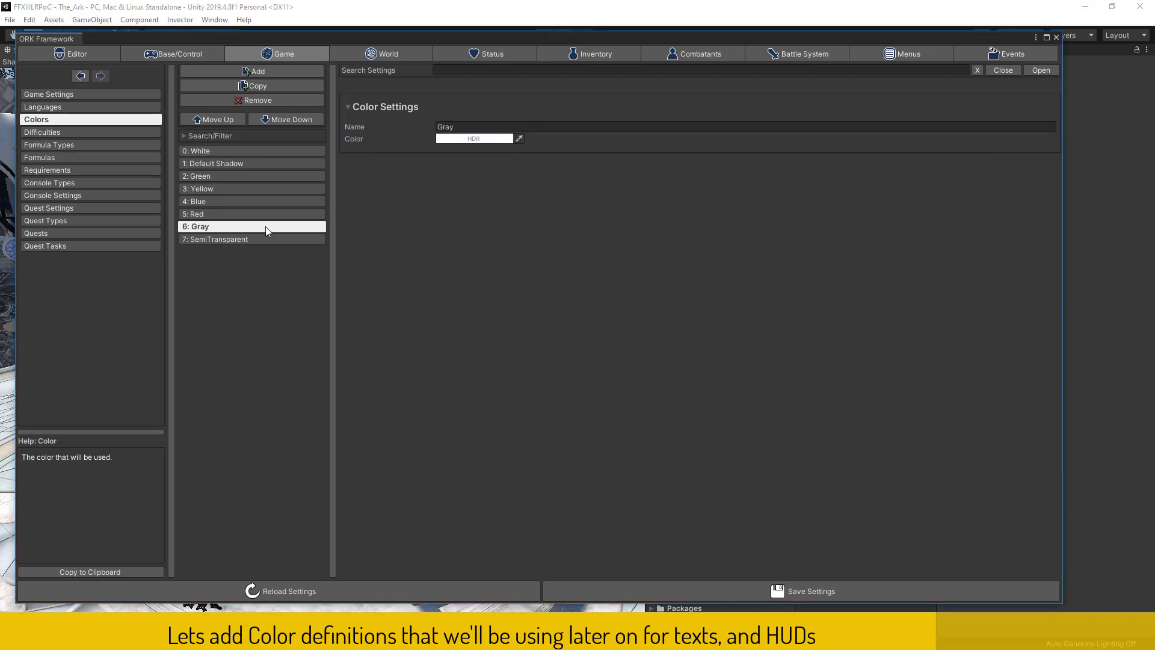
{"action": "left_click", "coordinate": [459, 140]}
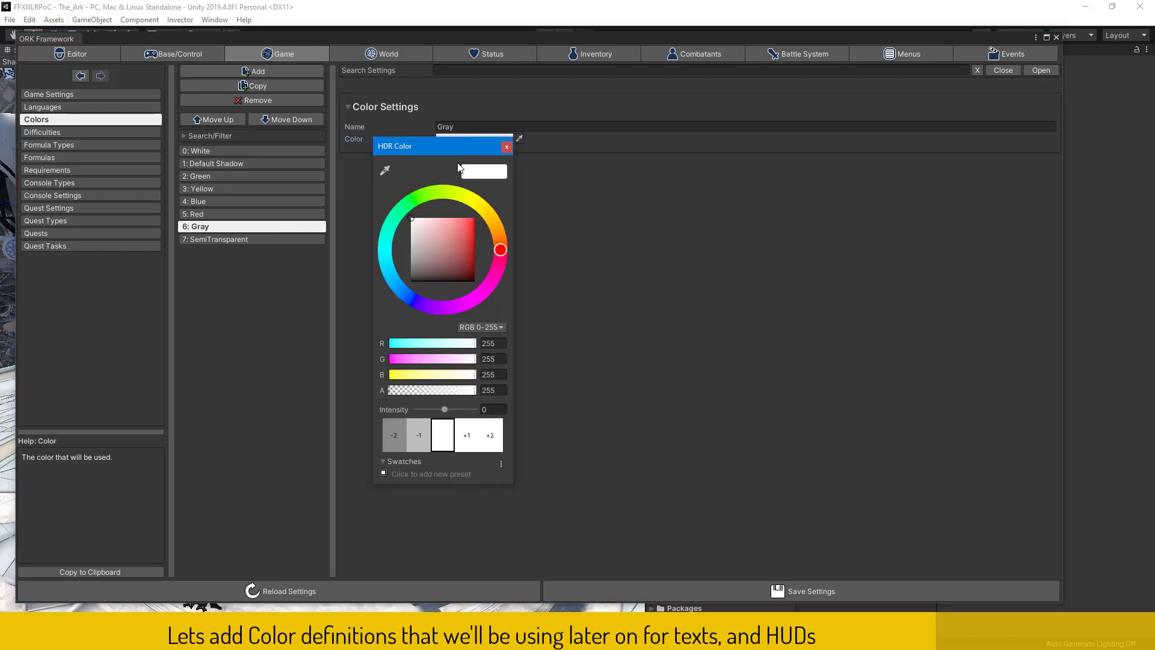
{"action": "left_click", "coordinate": [494, 343]}
{"action": "type", "text": "199"}
{"action": "key", "text": "Tab"}
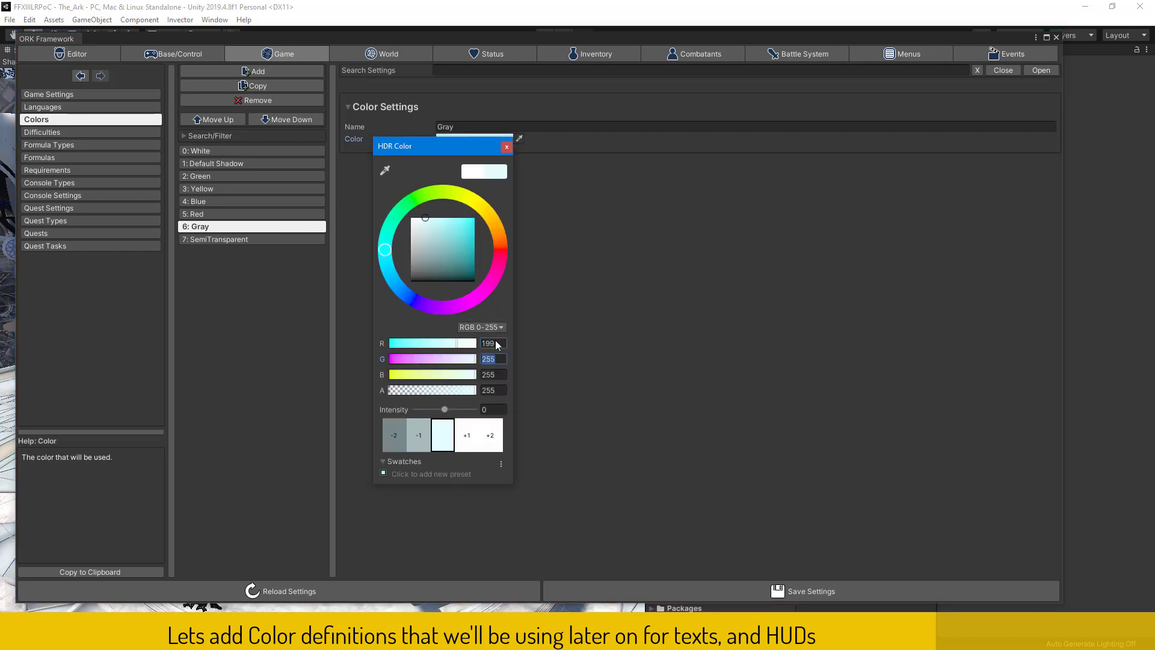
{"action": "type", "text": "199"}
{"action": "key", "text": "Tab"}
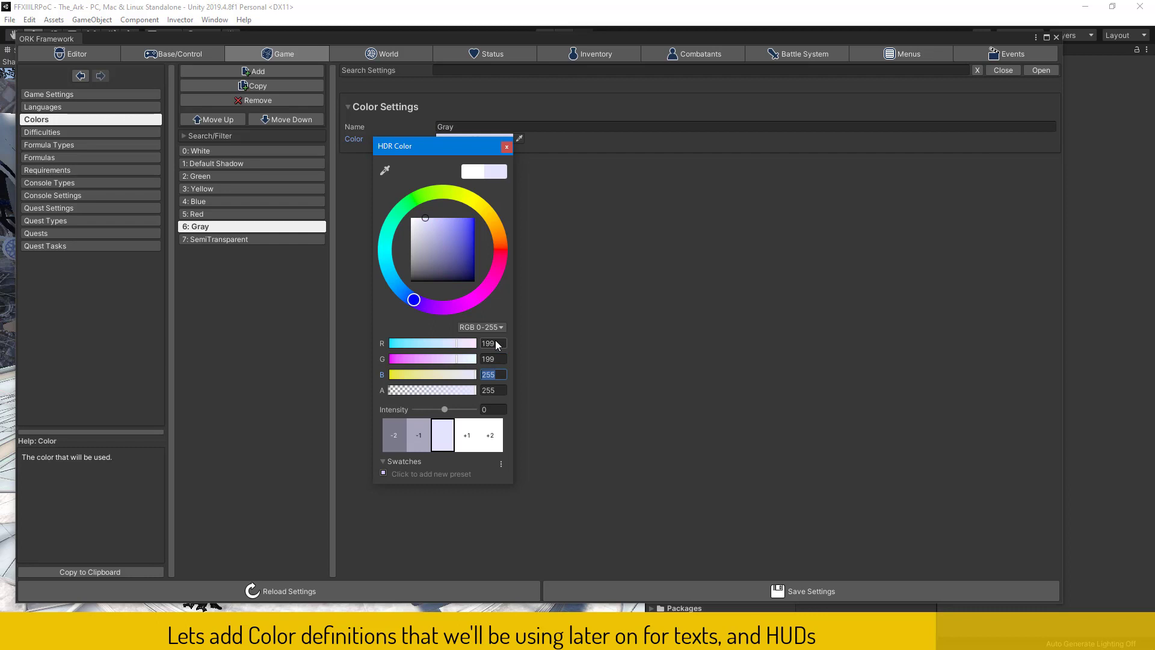
{"action": "type", "text": "199"}
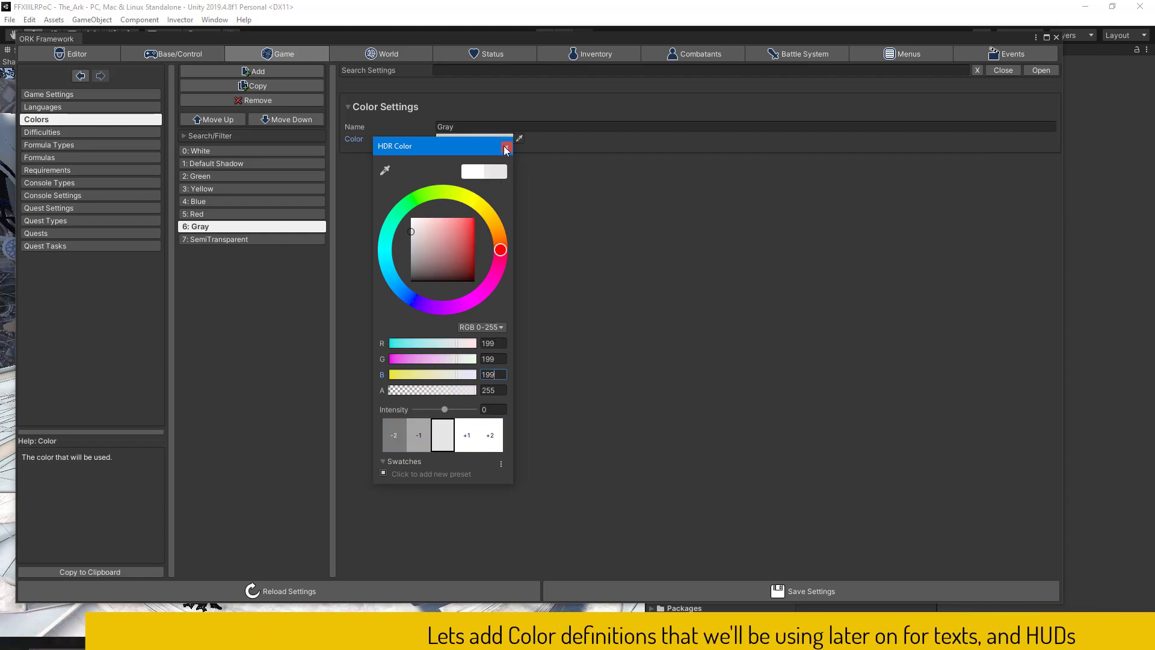
{"action": "left_click", "coordinate": [504, 146]}
Set SemiTransparent to a dark grey, RGB 92, 92, 92 with alpha 25
{"action": "left_click", "coordinate": [306, 239]}
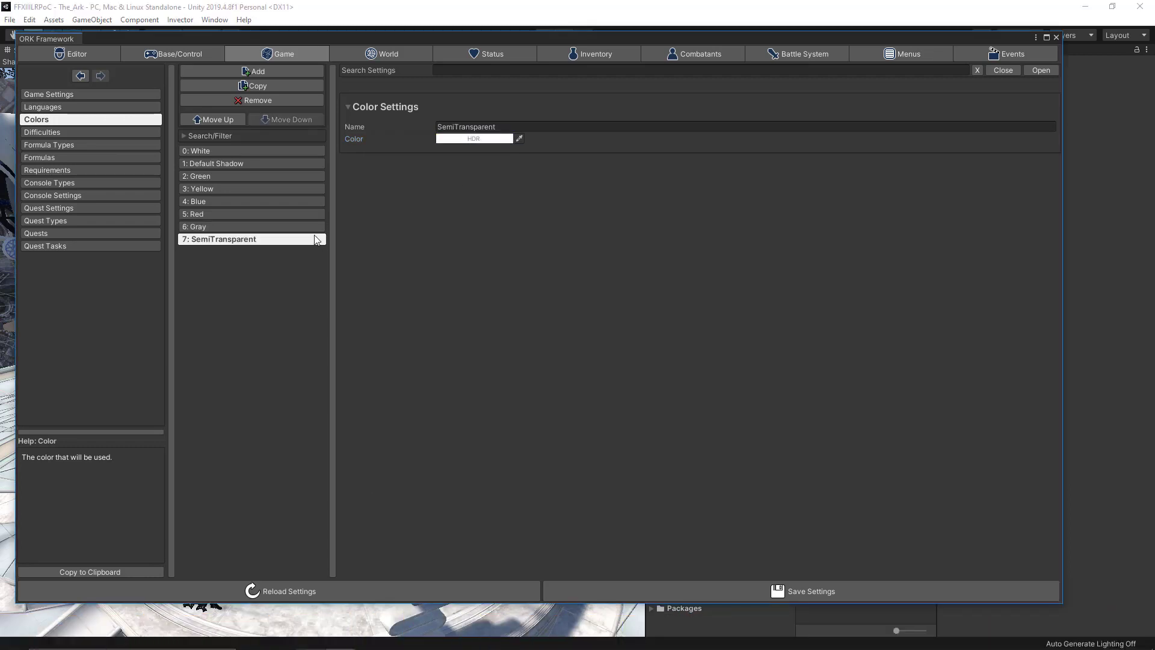
{"action": "left_click", "coordinate": [471, 139]}
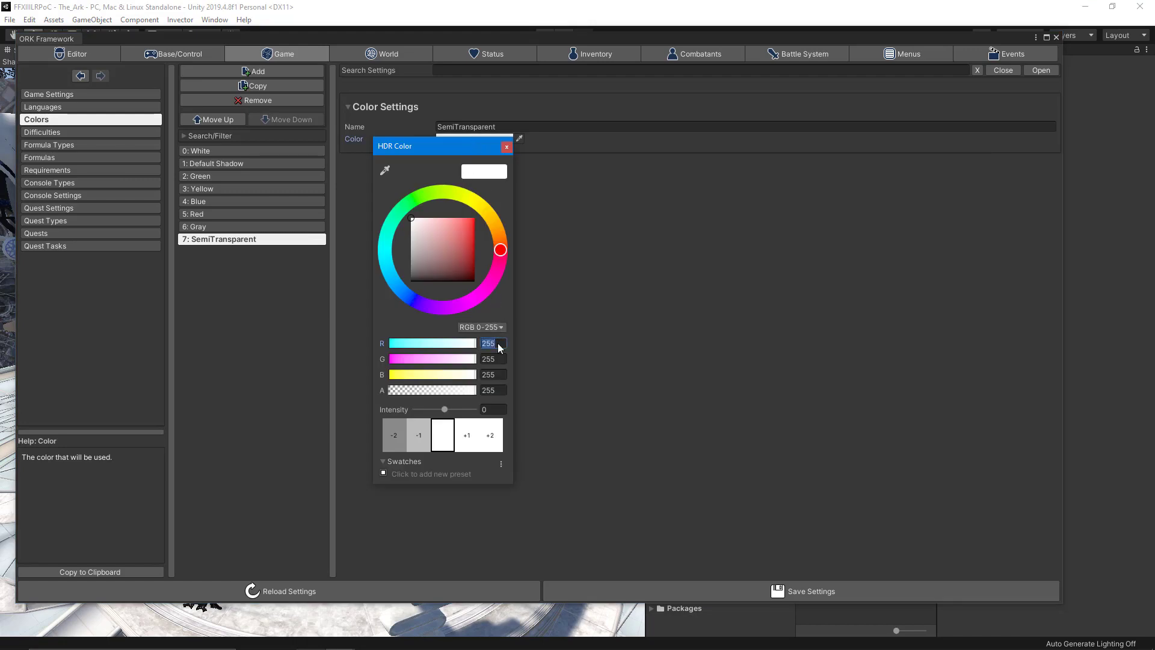
{"action": "type", "text": "9292"}
{"action": "key", "text": "Tab"}
{"action": "type", "text": "9"}
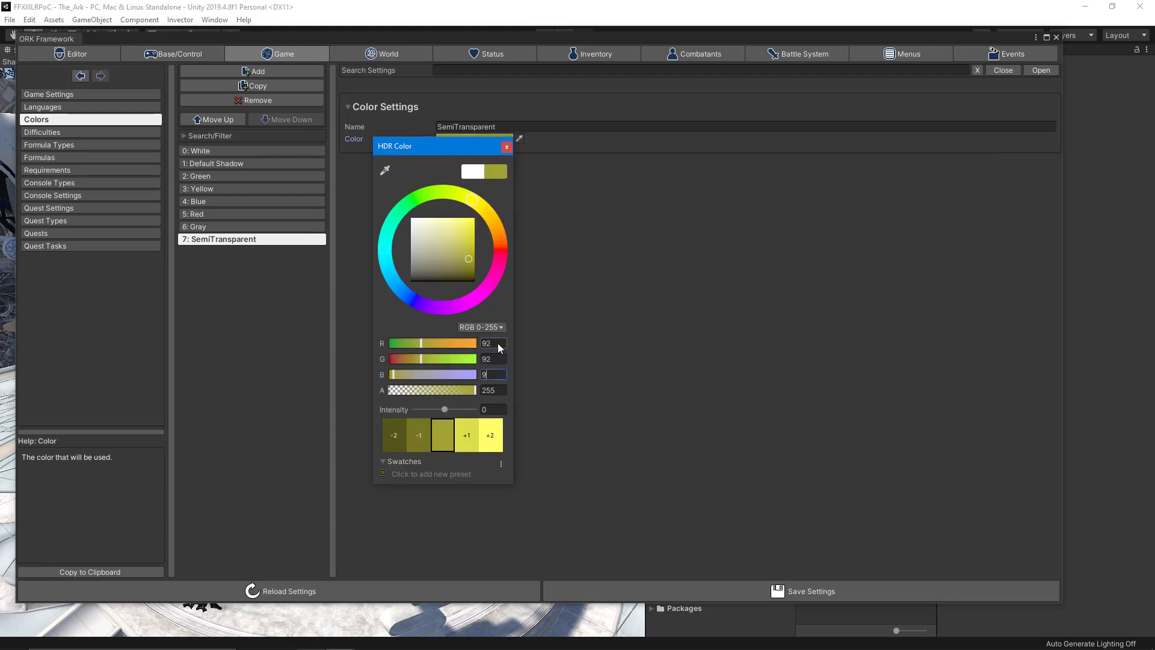
{"action": "type", "text": "2"}
{"action": "key", "text": "Tab"}
{"action": "type", "text": "25"}
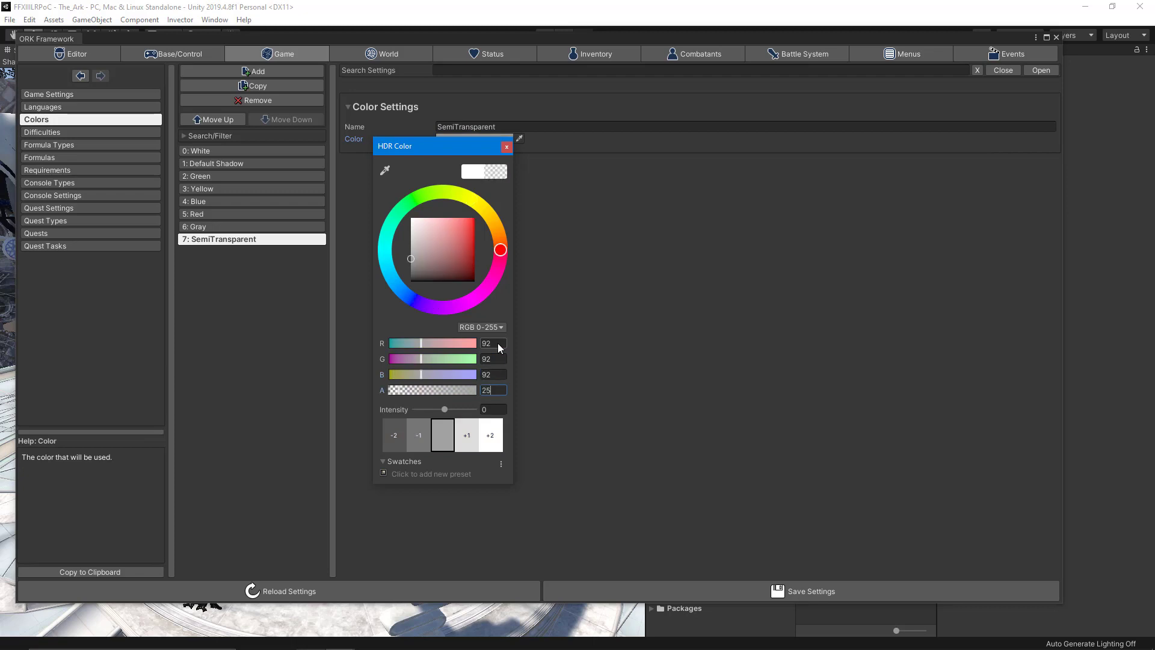
{"action": "left_click", "coordinate": [508, 147]}
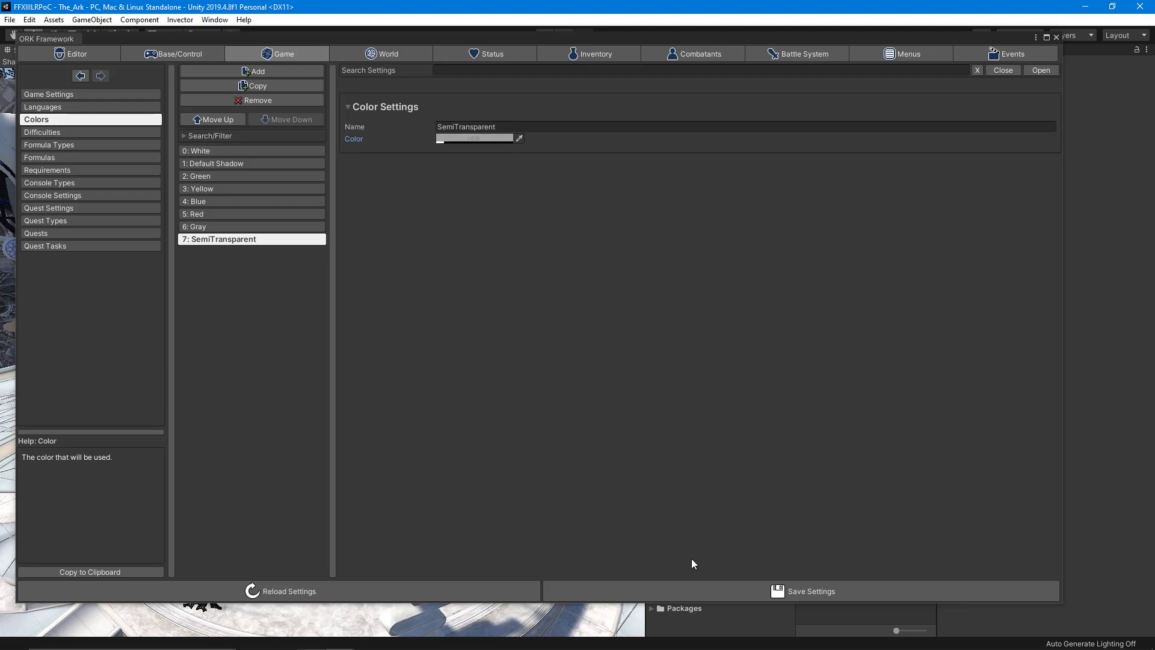
Save the ORK settings and confirm the colour changes
{"action": "left_click", "coordinate": [688, 589]}
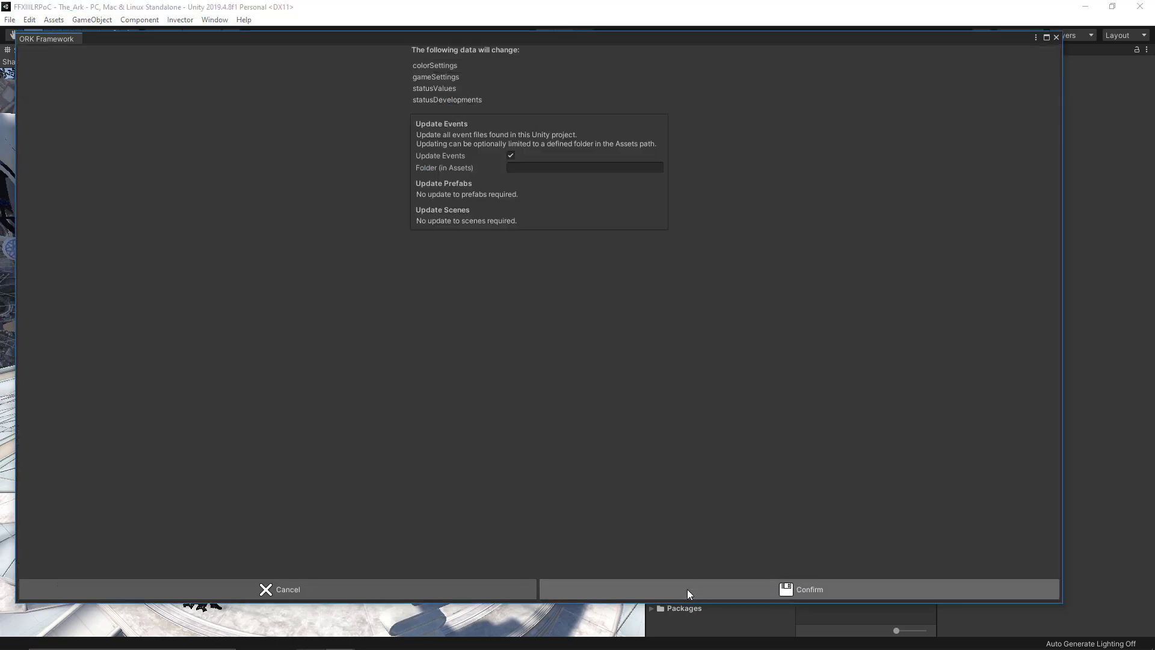
{"action": "left_click", "coordinate": [687, 589]}
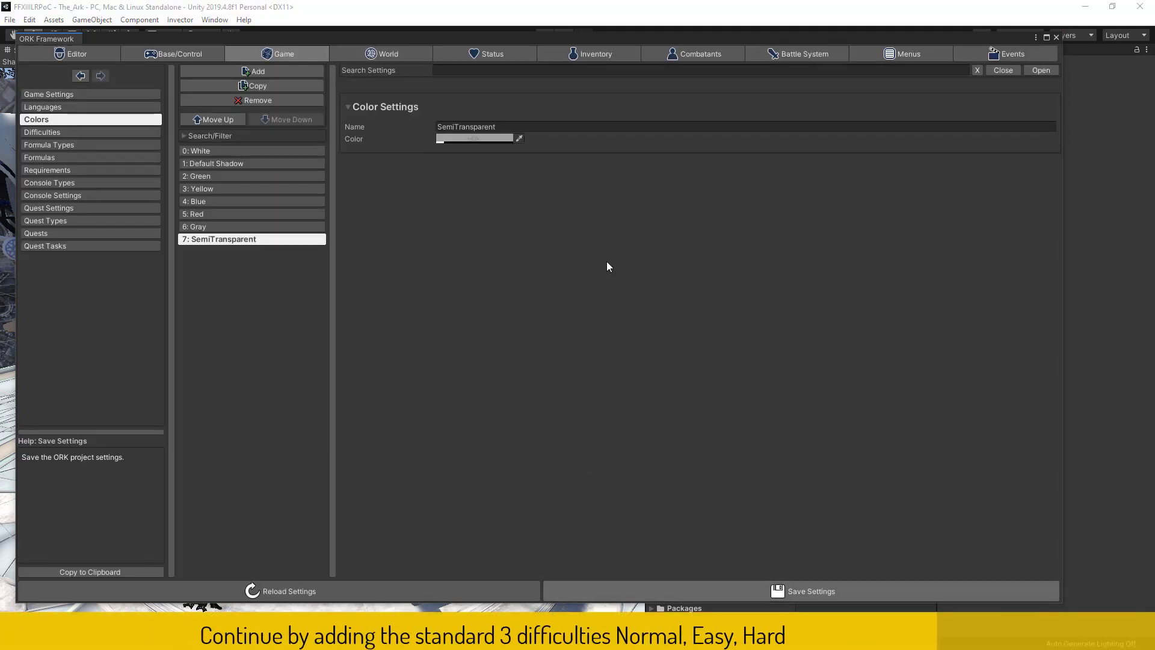
Rename the default difficulty to Normal and add Easy and Hard difficulties
{"action": "left_click", "coordinate": [100, 133]}
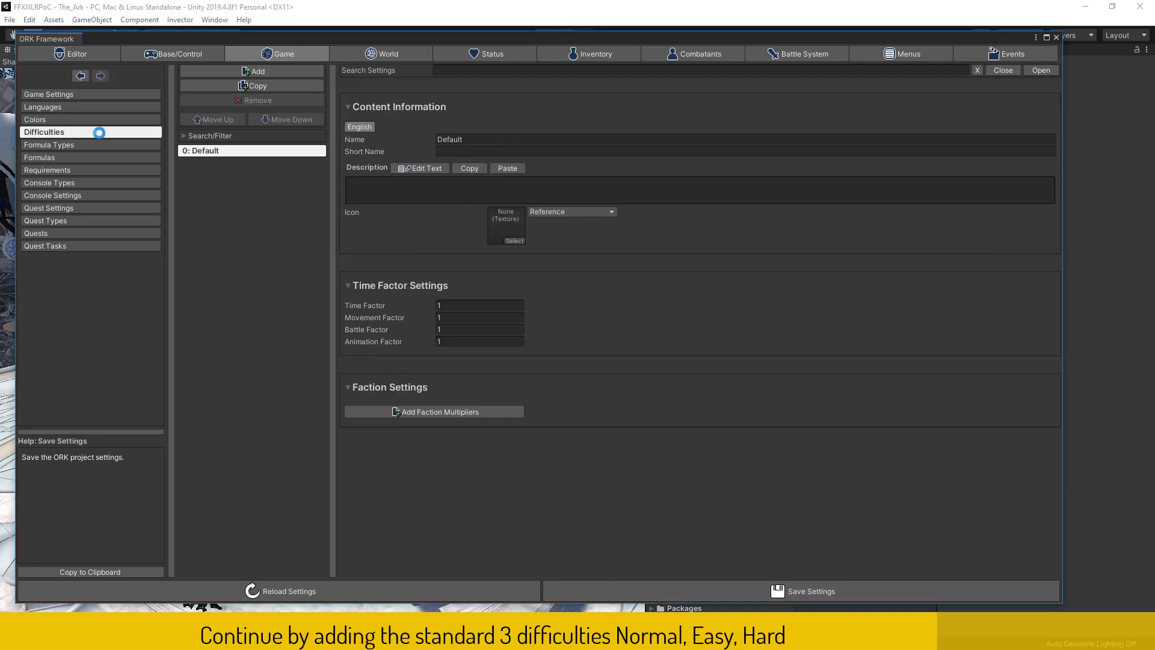
{"action": "left_click", "coordinate": [482, 137]}
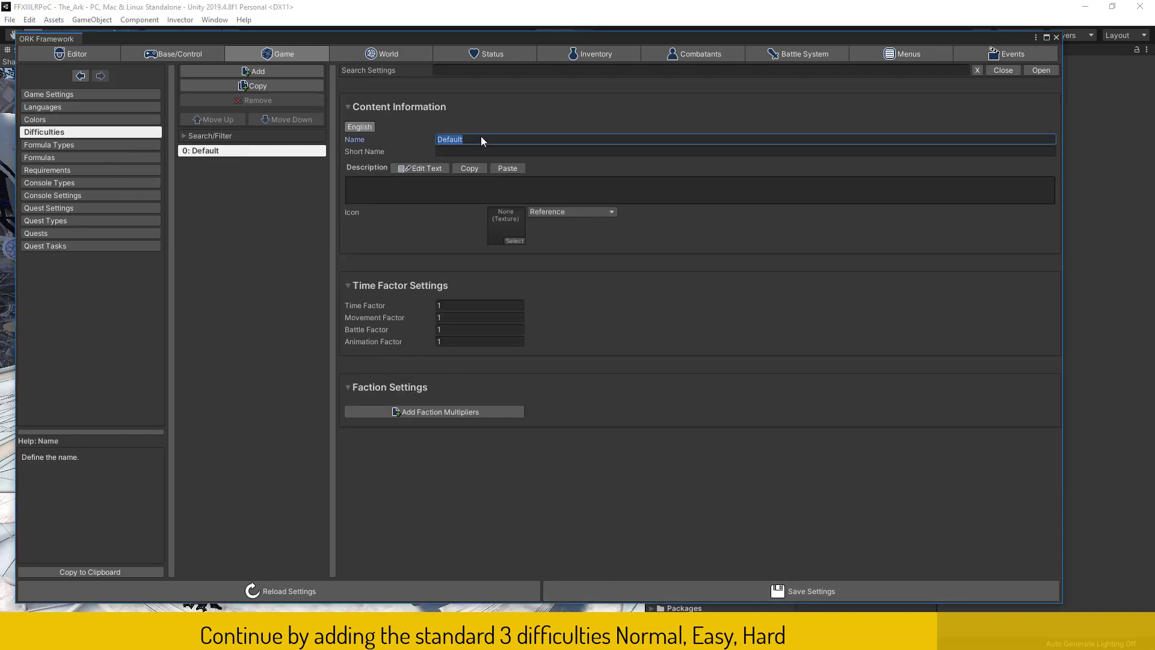
{"action": "type", "text": "Nomr"}
{"action": "type", "text": "rmal"}
{"action": "left_click", "coordinate": [291, 71]}
{"action": "left_click", "coordinate": [497, 140]}
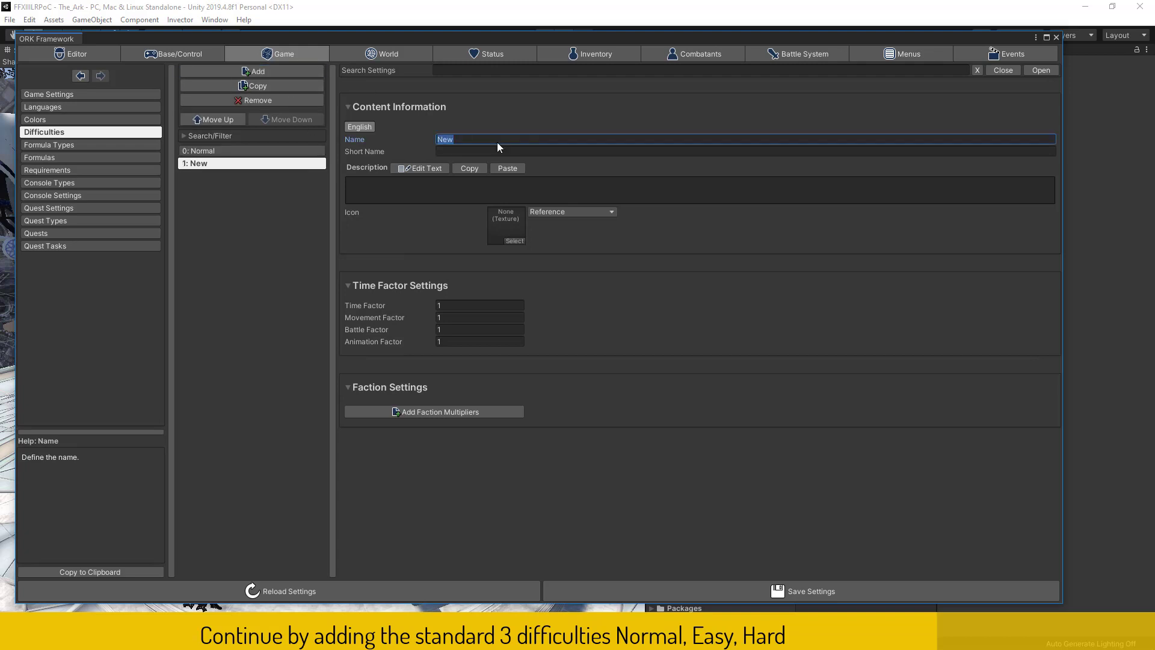
{"action": "type", "text": "Eas"}
{"action": "type", "text": "y"}
{"action": "left_click", "coordinate": [232, 71]}
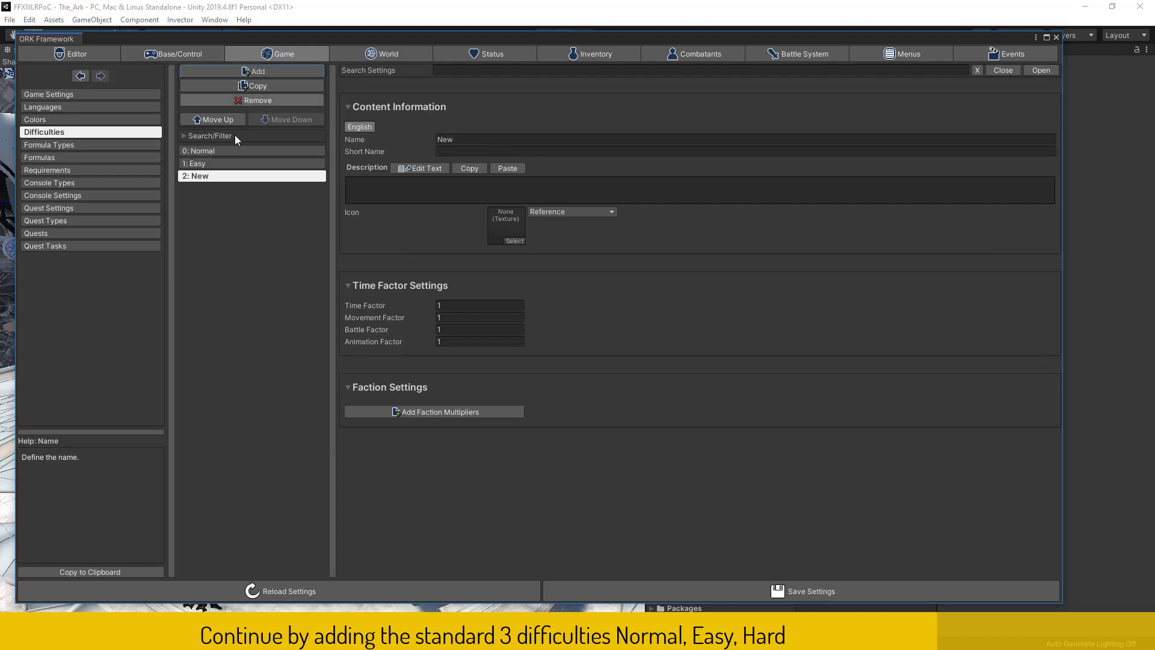
{"action": "left_click", "coordinate": [460, 141]}
{"action": "type", "text": "Hard"}
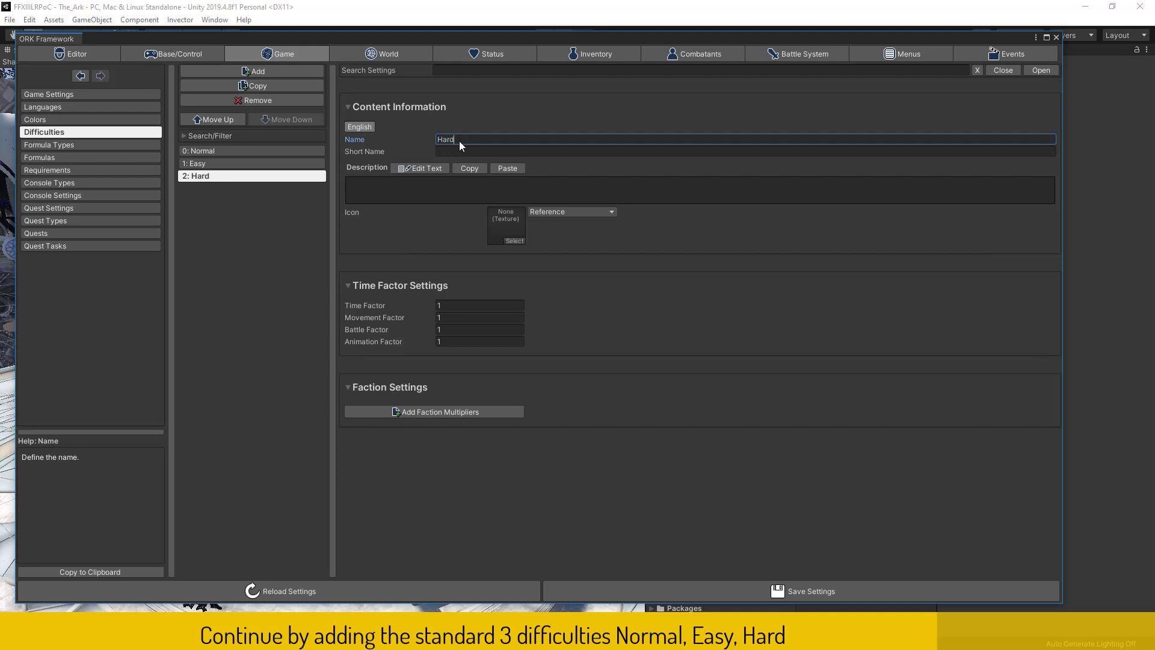
Save and confirm the difficulty changes
{"action": "left_click", "coordinate": [717, 587]}
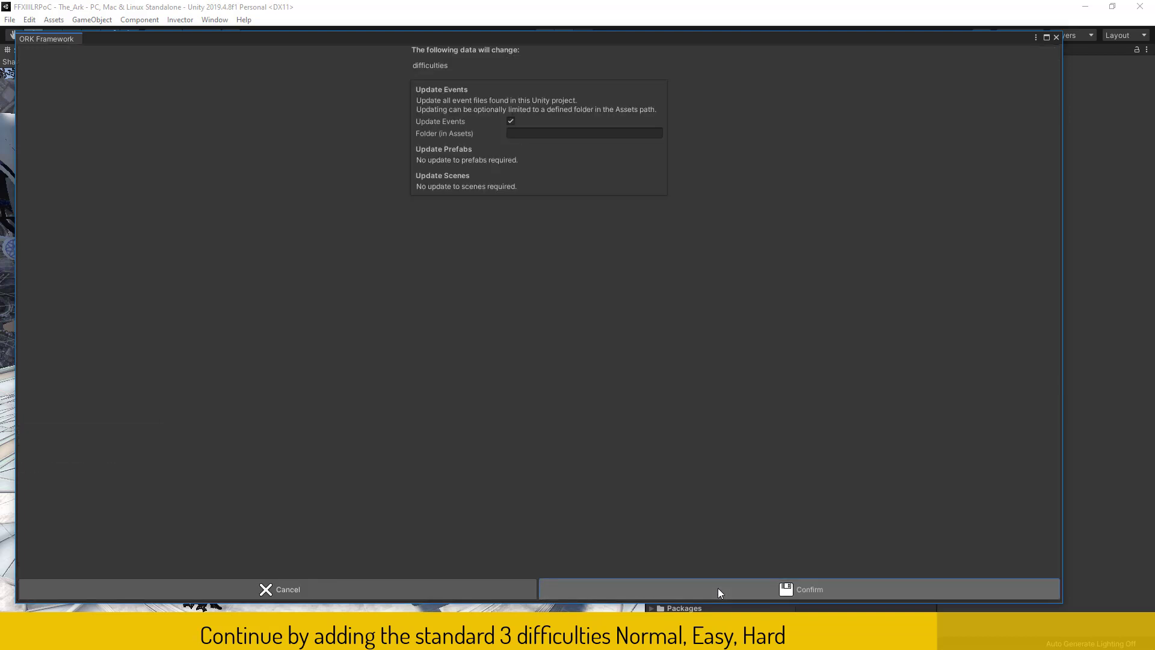
{"action": "left_click", "coordinate": [719, 591]}
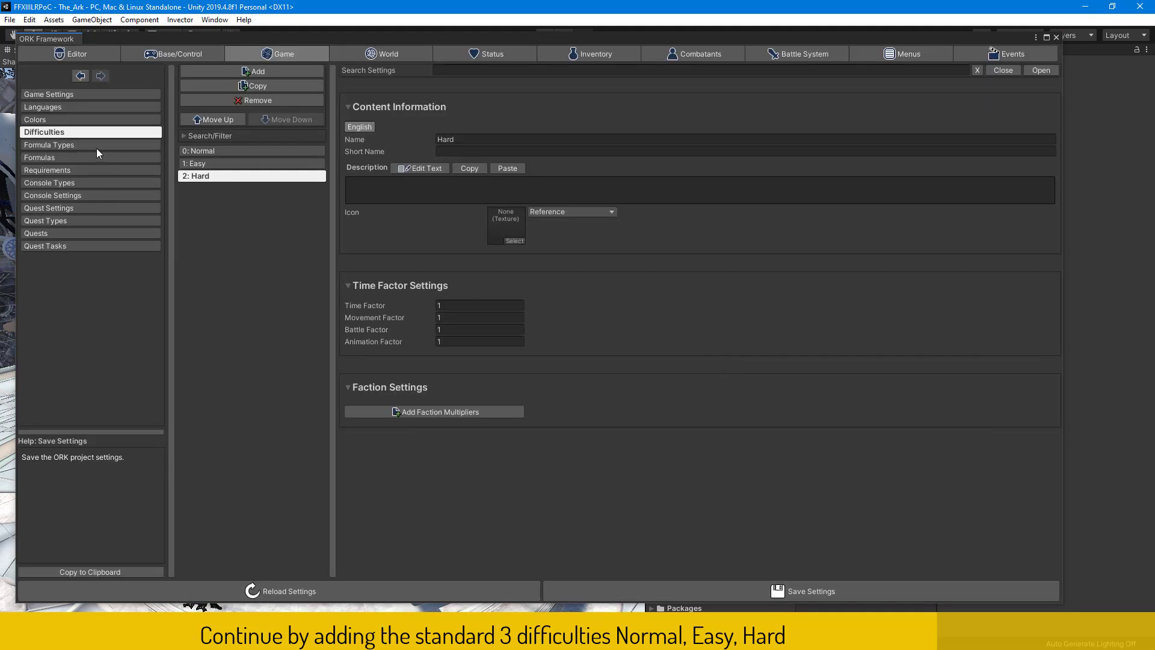
{"action": "left_click", "coordinate": [96, 148]}
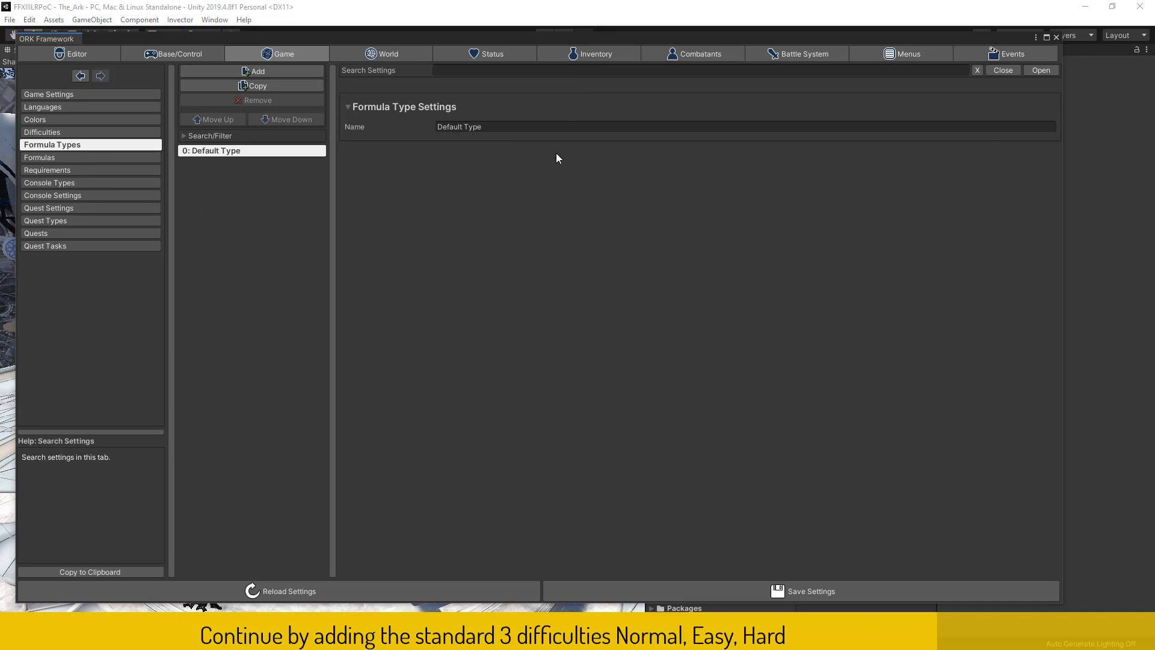
Rename Default Type to Physical Formula Type and add Magical Formula Type
{"action": "left_click", "coordinate": [503, 126]}
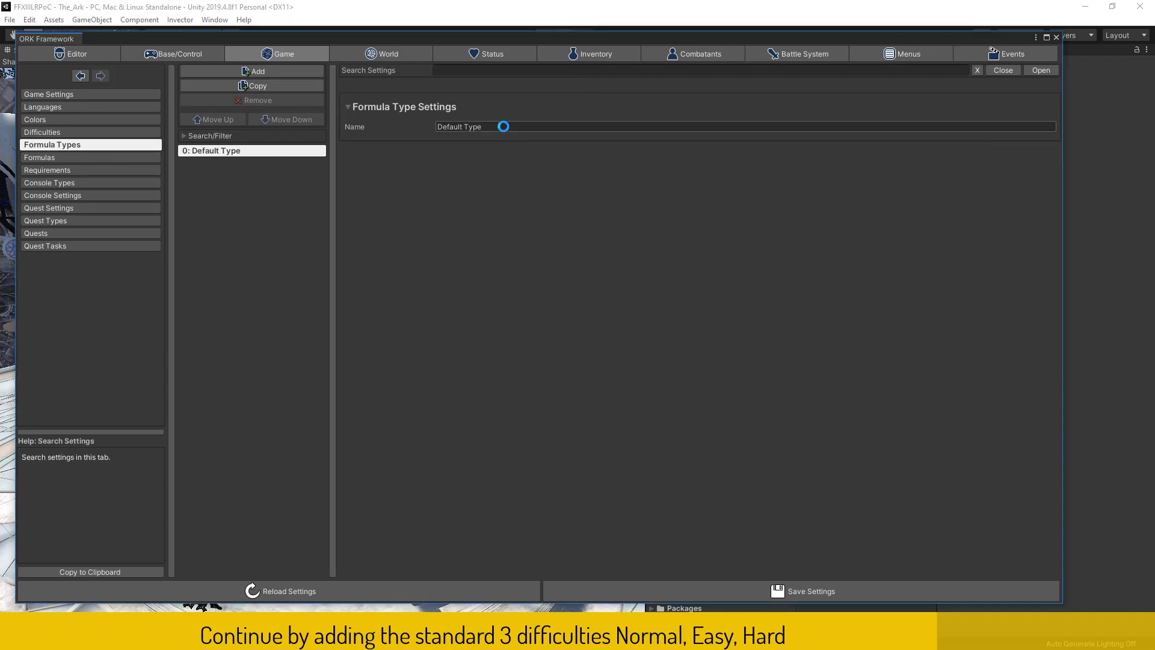
{"action": "type", "text": "P"}
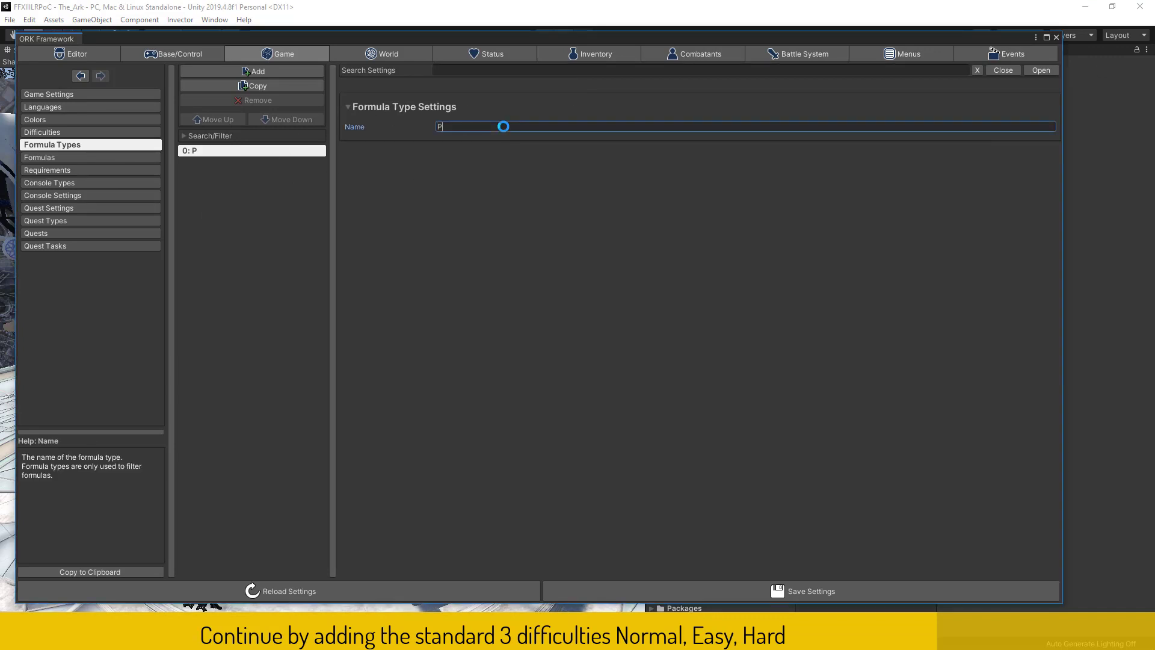
{"action": "type", "text": "hysical Fo"}
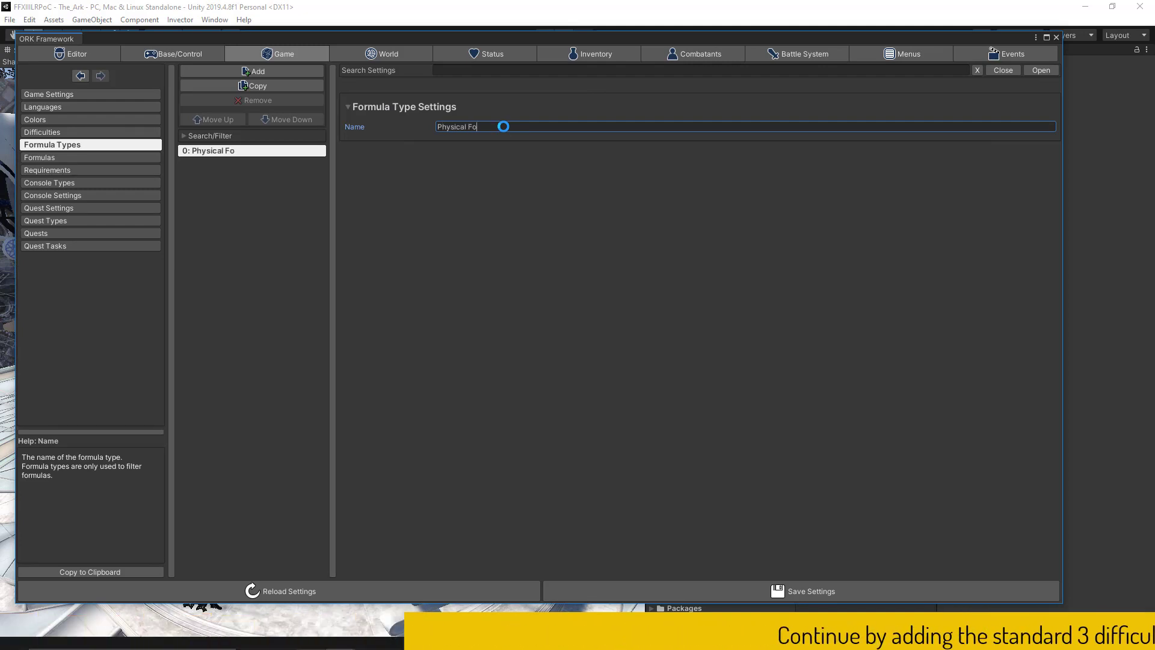
{"action": "type", "text": "rmula "}
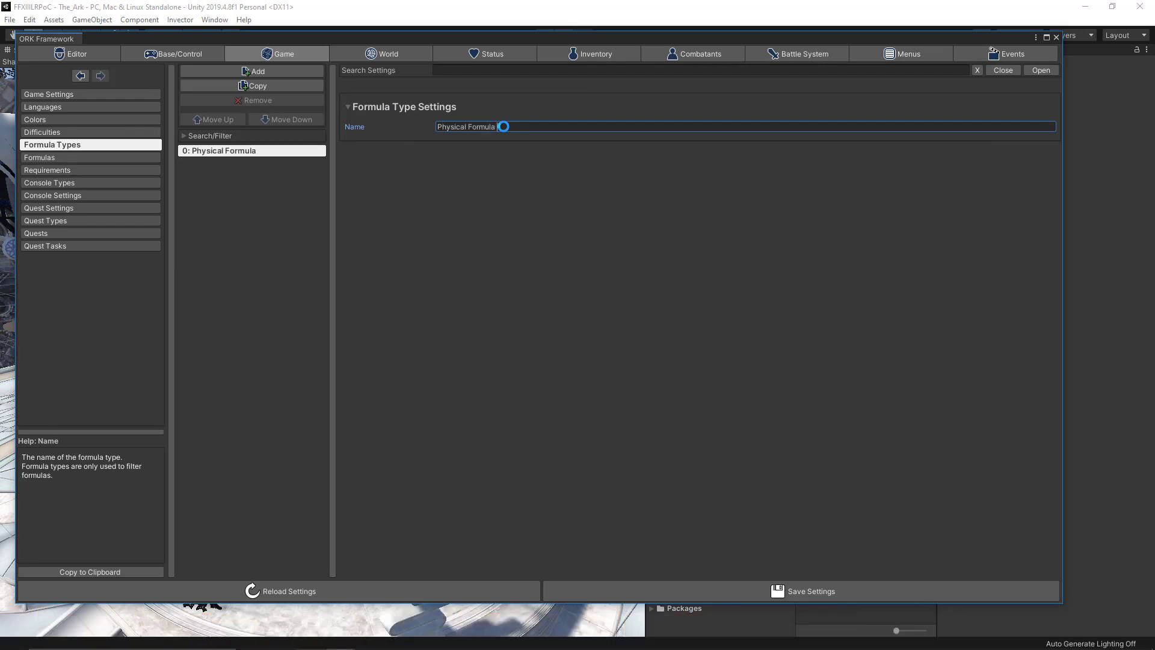
{"action": "type", "text": "Type"}
{"action": "left_click", "coordinate": [282, 70]}
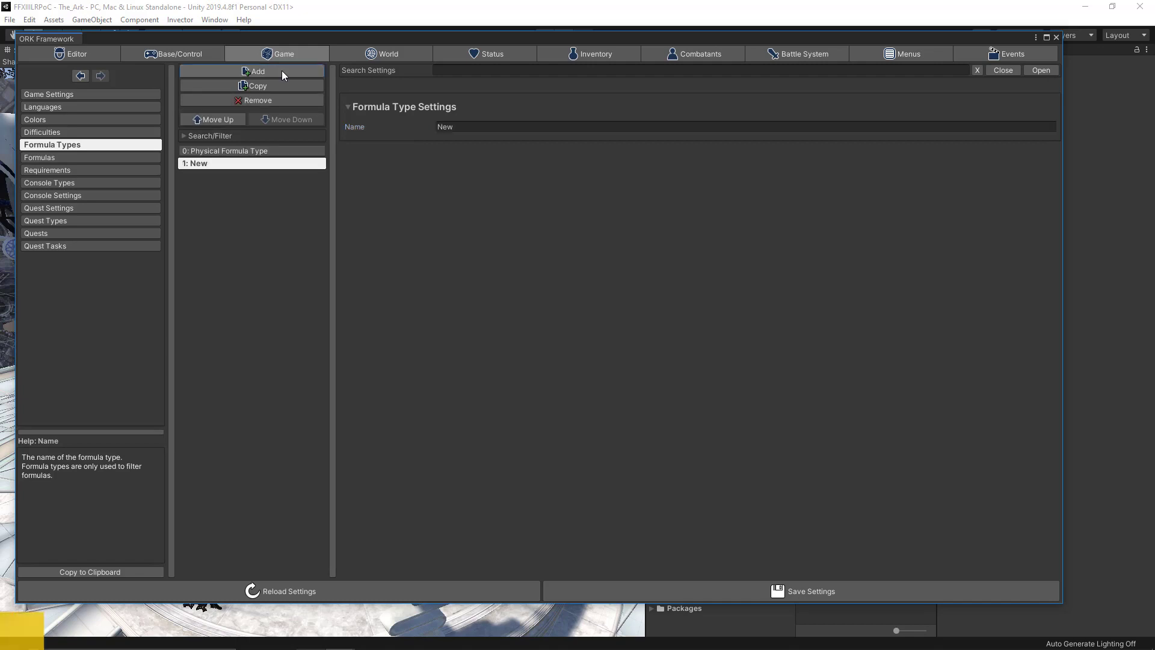
{"action": "left_click", "coordinate": [488, 129]}
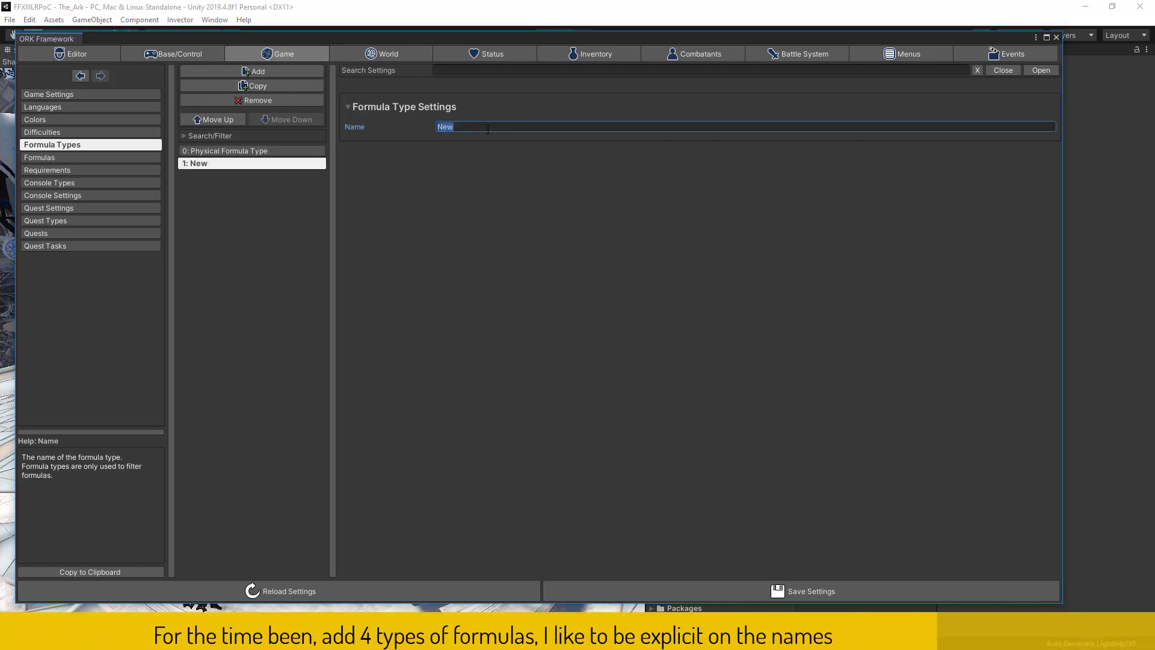
{"action": "type", "text": "Magical "}
{"action": "type", "text": "Formula "}
{"action": "type", "text": "Type"}
Add Chance and Misc Formula Types, then save and confirm the settings
{"action": "left_click", "coordinate": [318, 73]}
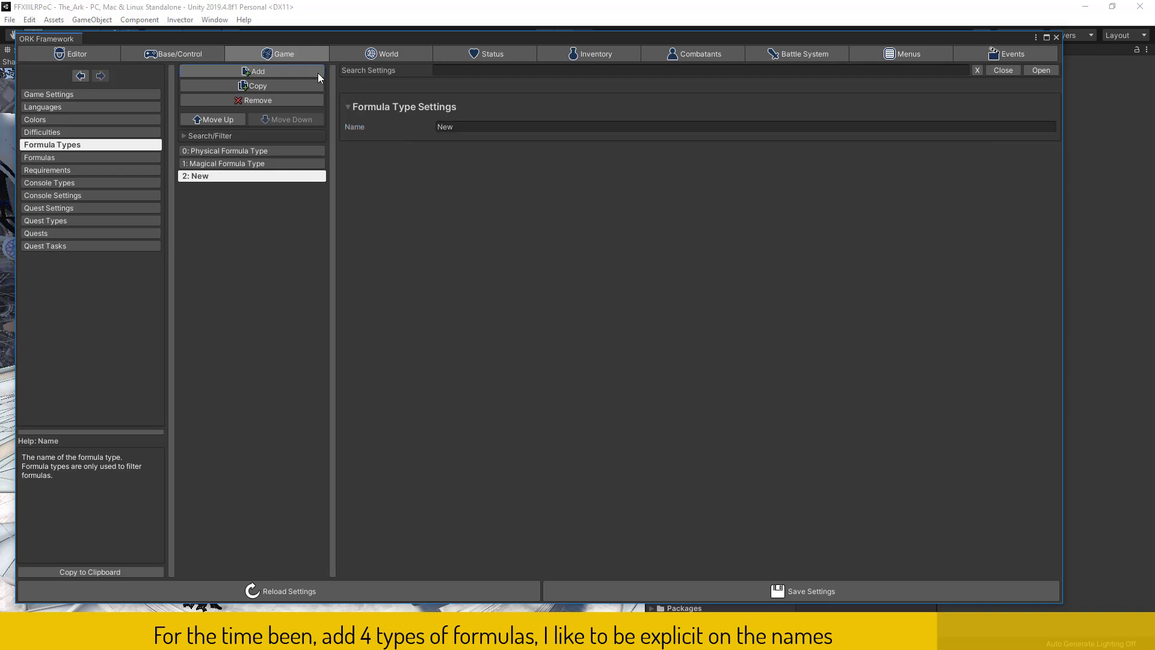
{"action": "left_click", "coordinate": [467, 126]}
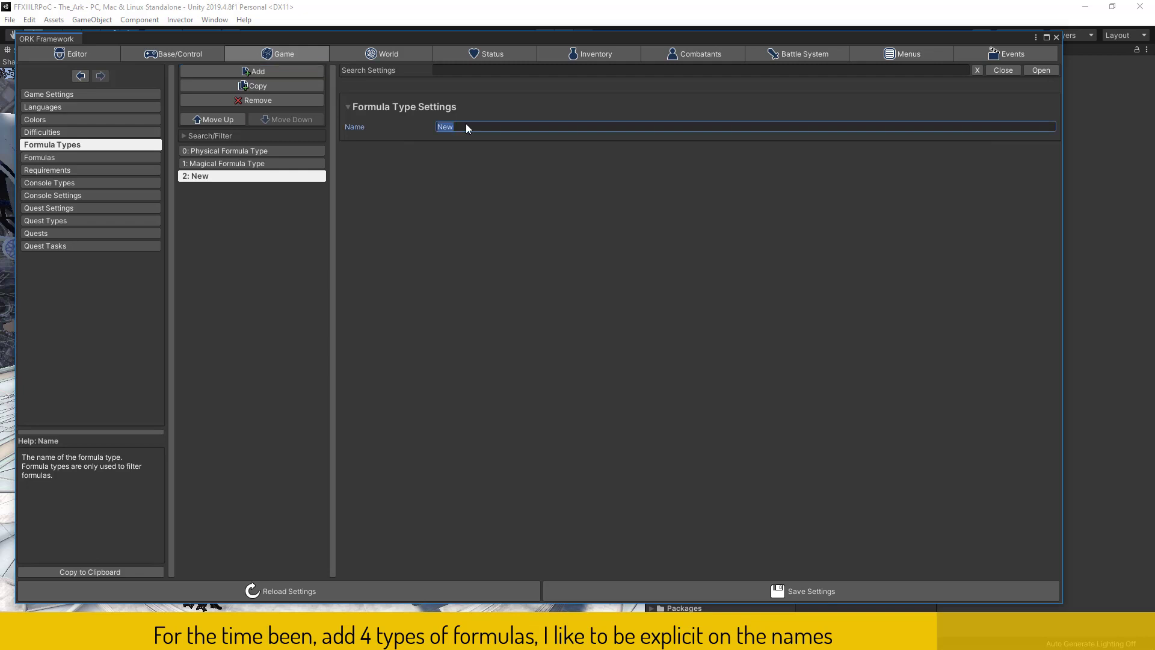
{"action": "type", "text": "Change"}
{"action": "type", "text": "mula"}
{"action": "type", "text": "Type"}
{"action": "left_click", "coordinate": [270, 71]}
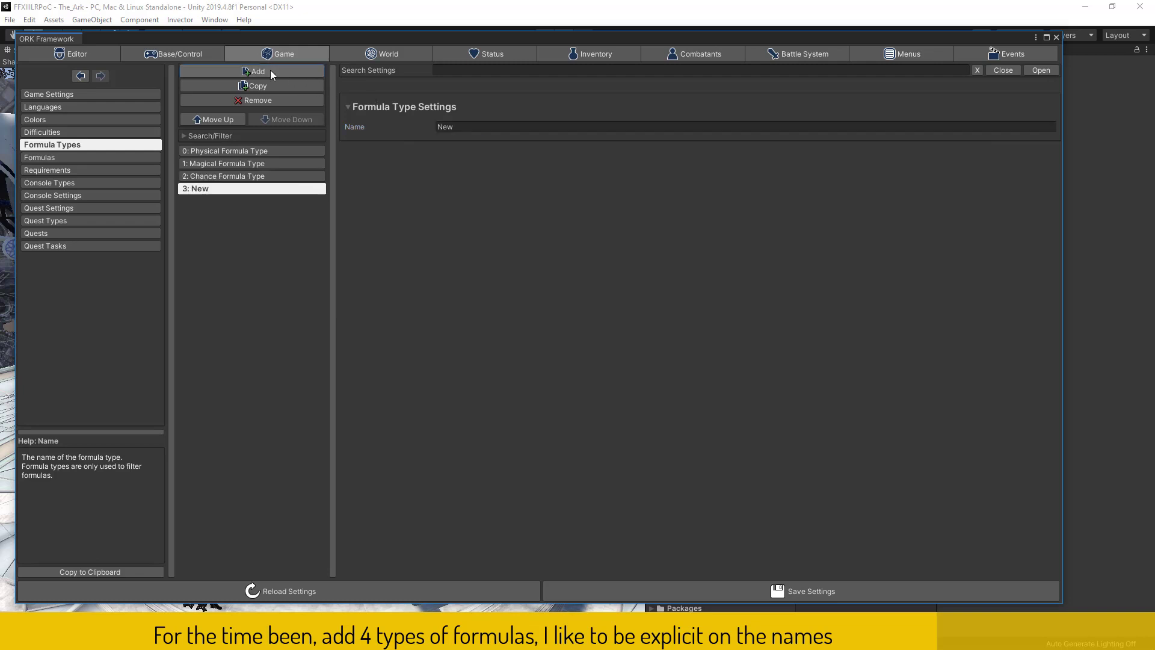
{"action": "left_click", "coordinate": [493, 131]}
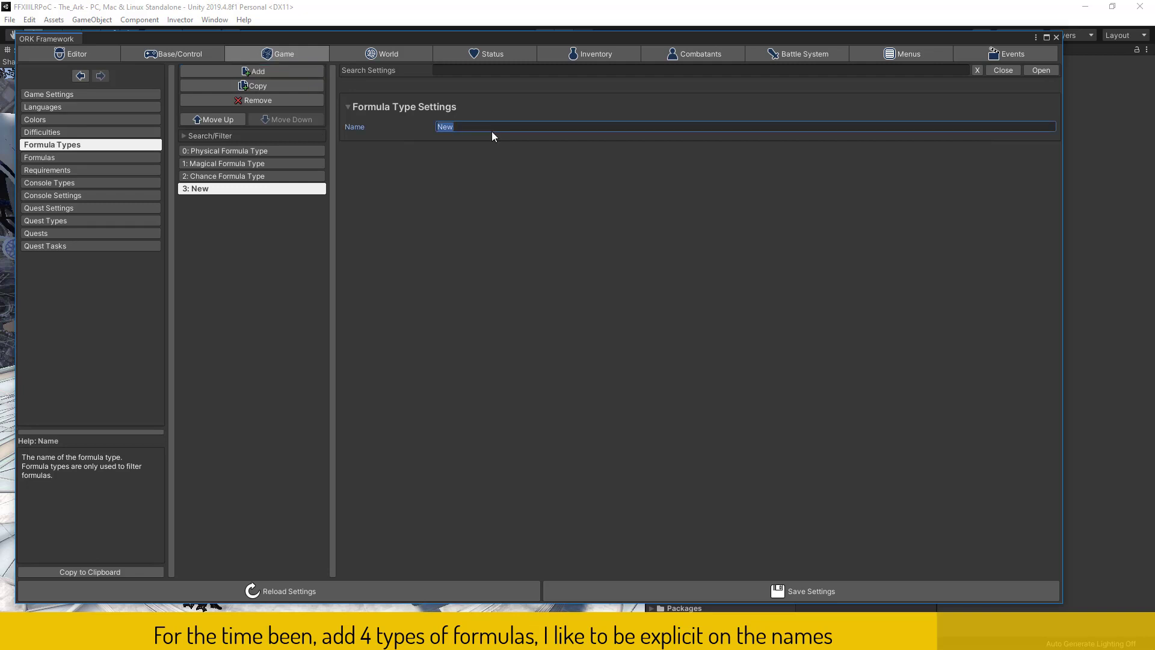
{"action": "type", "text": "Misc "}
{"action": "type", "text": "Formula T"}
{"action": "type", "text": "ype"}
{"action": "left_click", "coordinate": [789, 593]}
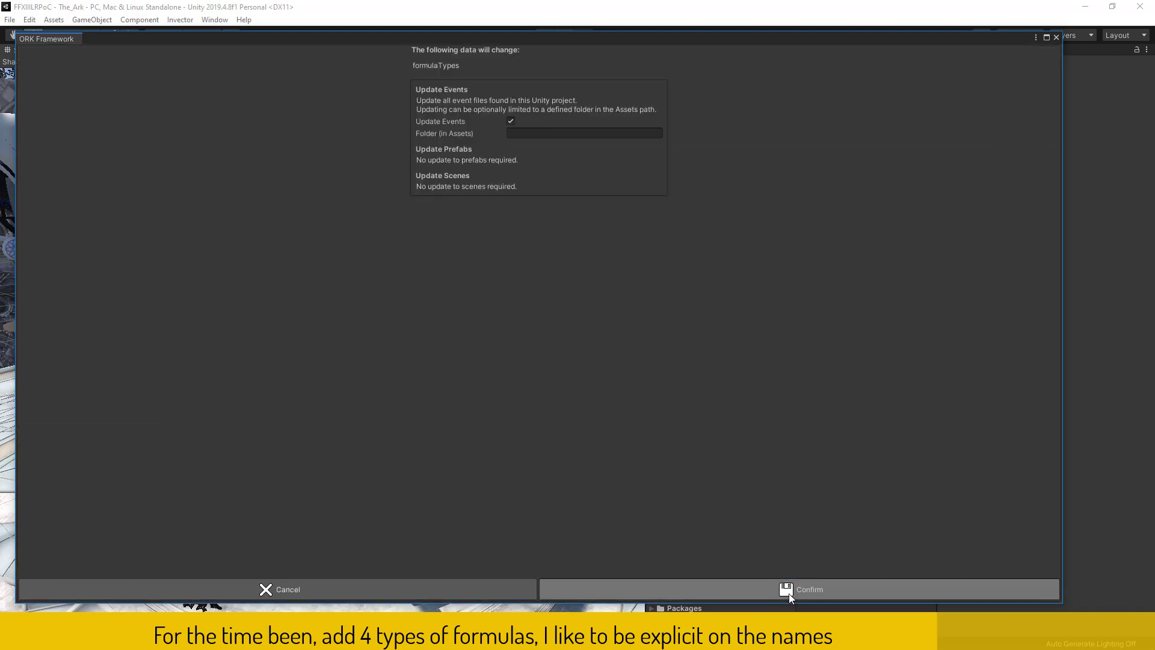
{"action": "left_click", "coordinate": [788, 594]}
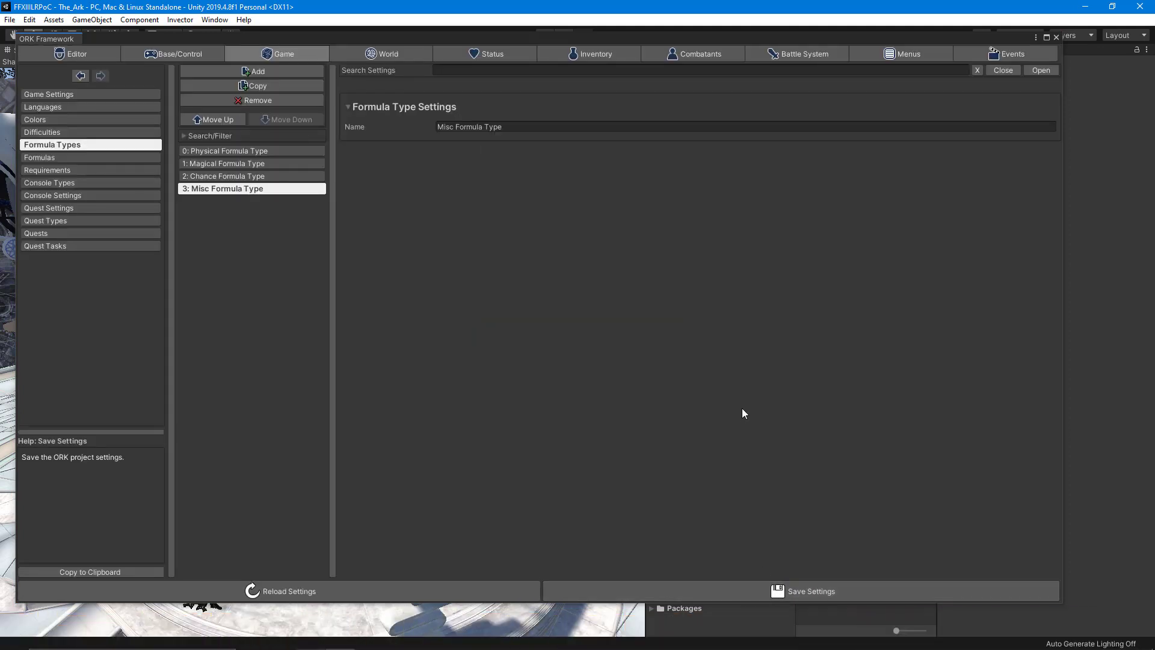
Set Active Quests to 300 in Quest Settings, collapse the sections and save
{"action": "left_click", "coordinate": [67, 207]}
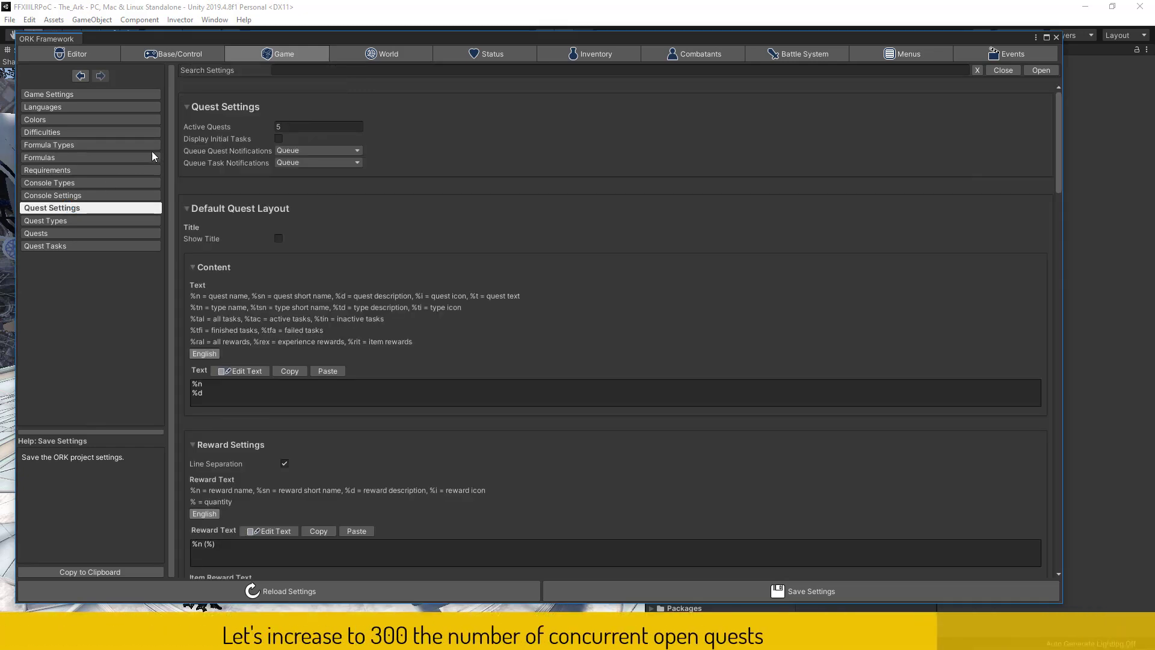
{"action": "left_click", "coordinate": [287, 127]}
{"action": "type", "text": "300"}
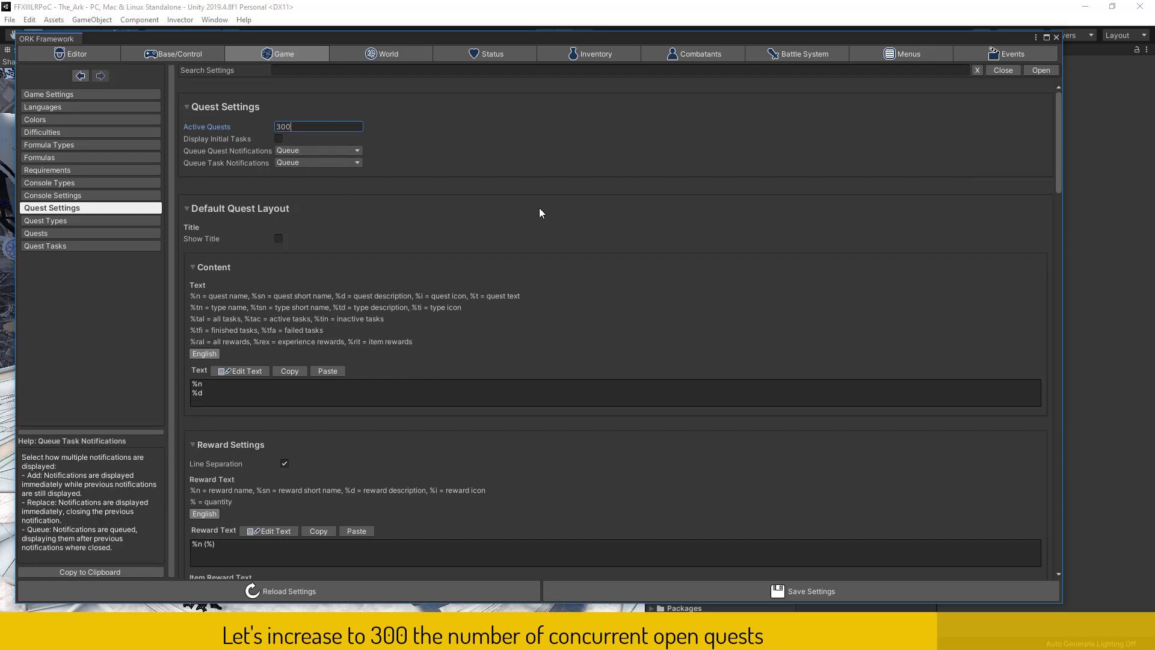
{"action": "scroll", "coordinate": [539, 208], "scroll_direction": "down", "scroll_amount": 5}
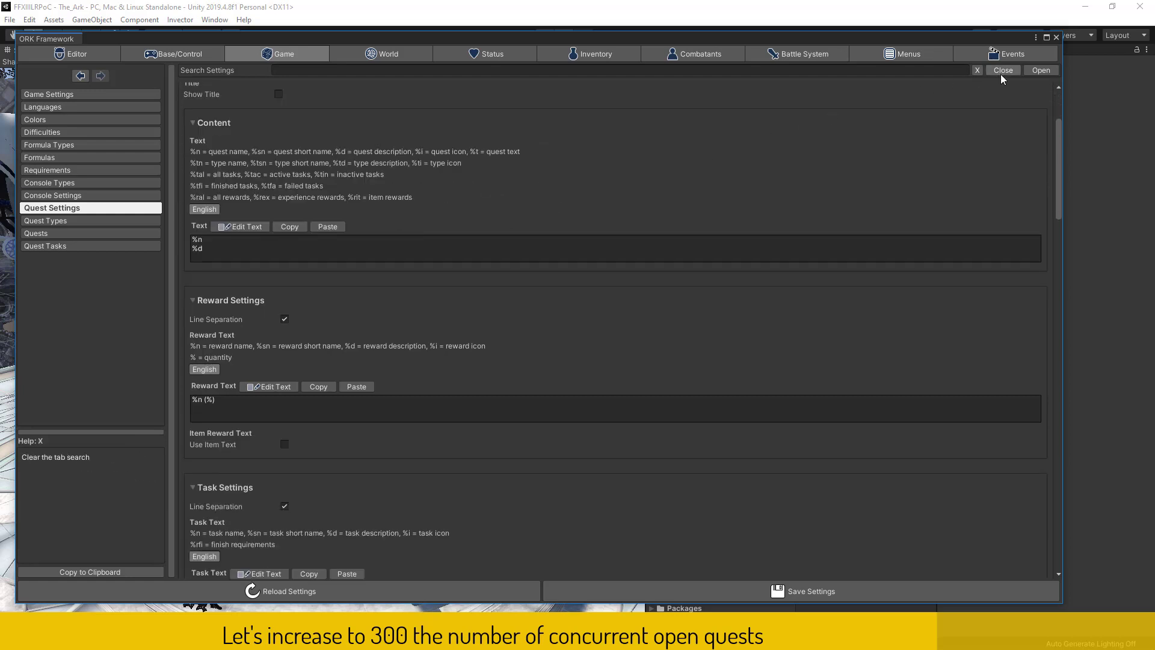
{"action": "left_click", "coordinate": [1001, 72]}
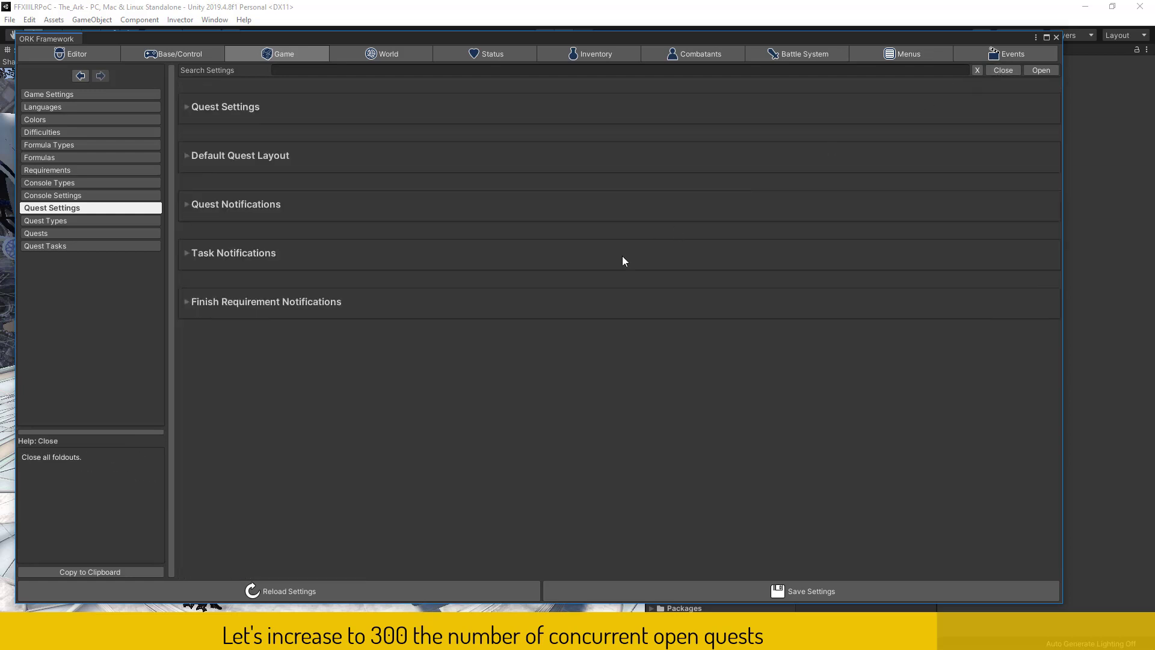
{"action": "left_click", "coordinate": [684, 592]}
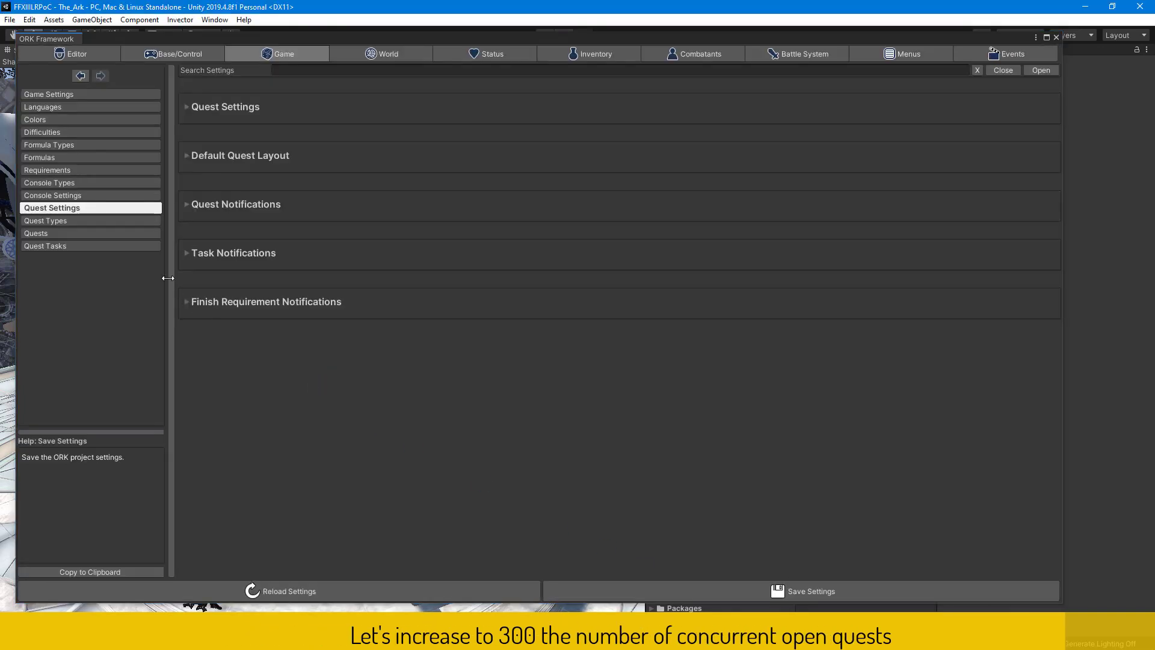
{"action": "left_click", "coordinate": [128, 220]}
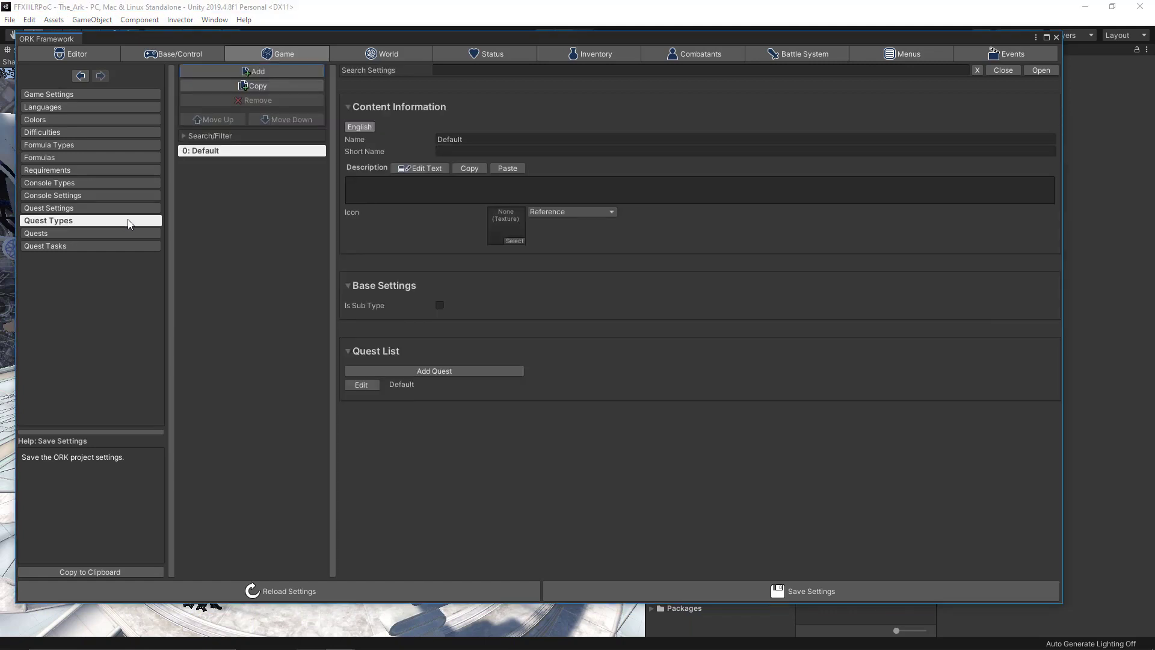
Rename Default to Main Quests and add Side Quests and Canvas of Prayers quest types
{"action": "left_click", "coordinate": [469, 137]}
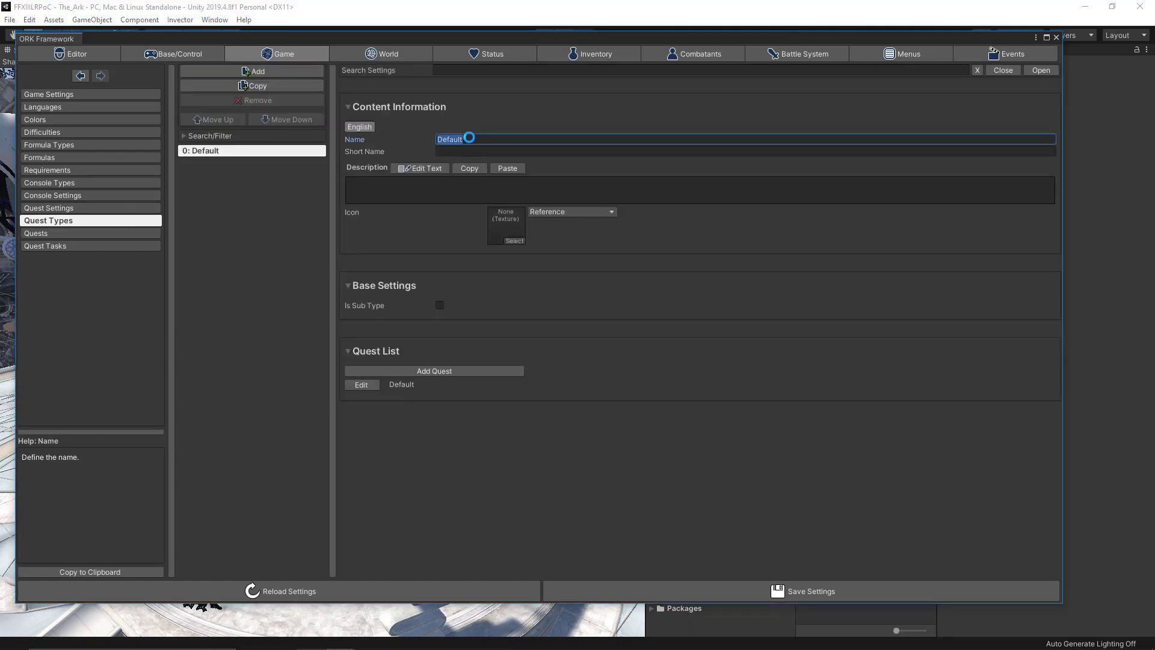
{"action": "type", "text": "Main "}
{"action": "type", "text": "Qu"}
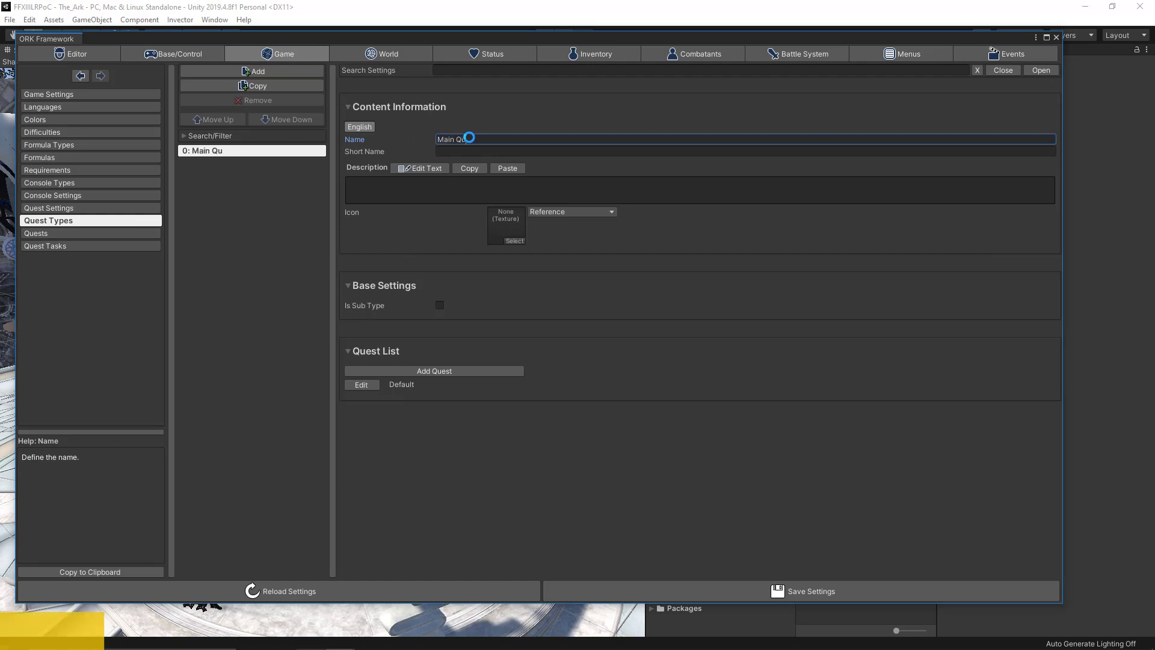
{"action": "type", "text": "ests"}
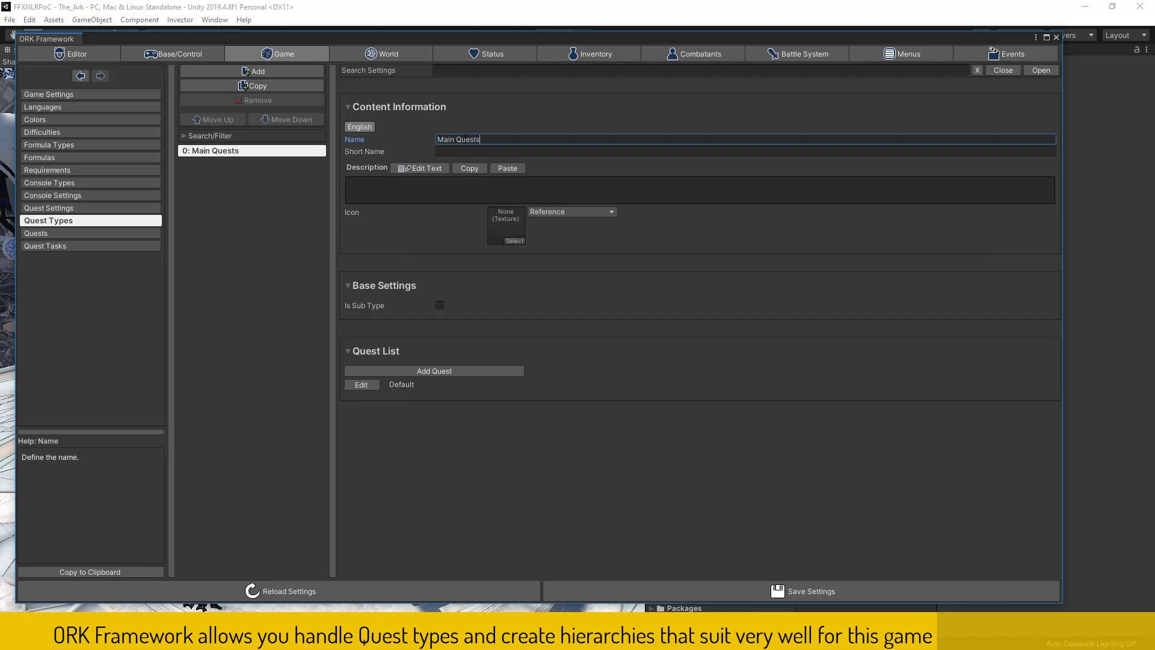
{"action": "left_click", "coordinate": [275, 71]}
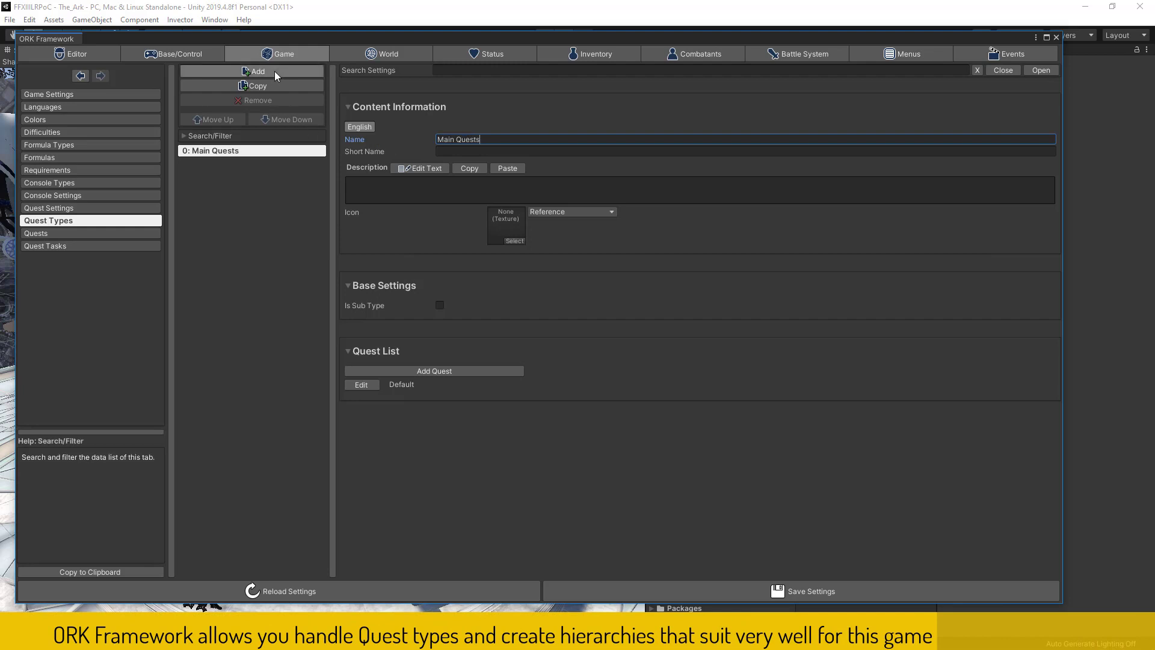
{"action": "left_click", "coordinate": [460, 139]}
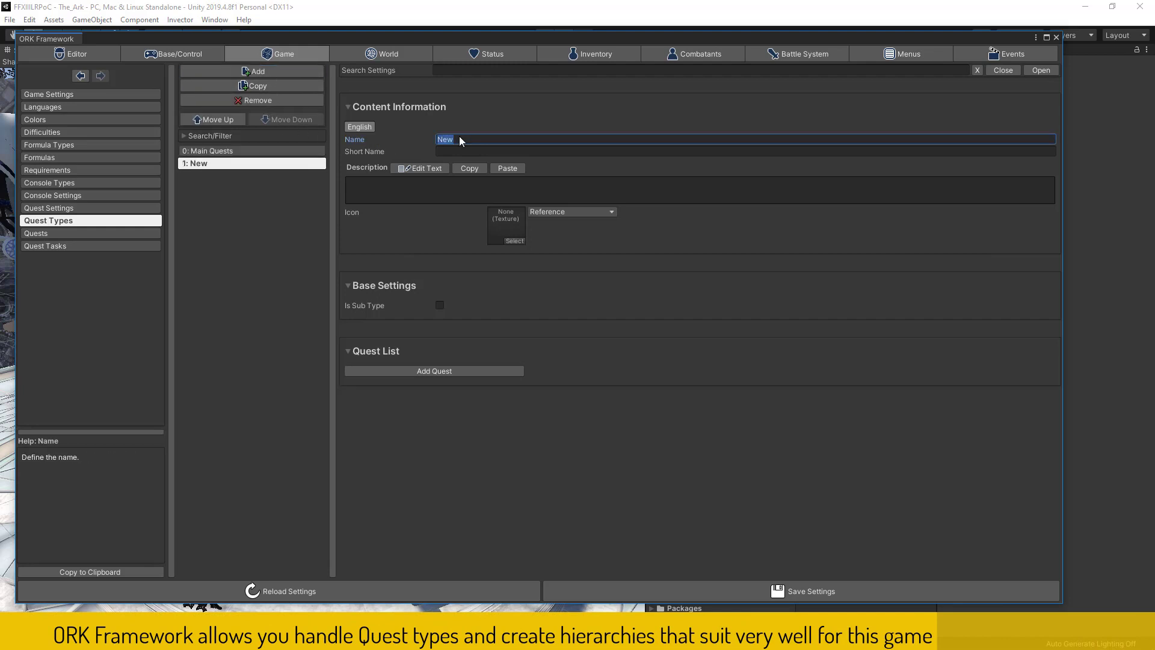
{"action": "type", "text": "Side "}
{"action": "type", "text": "Quests"}
{"action": "left_click", "coordinate": [301, 73]}
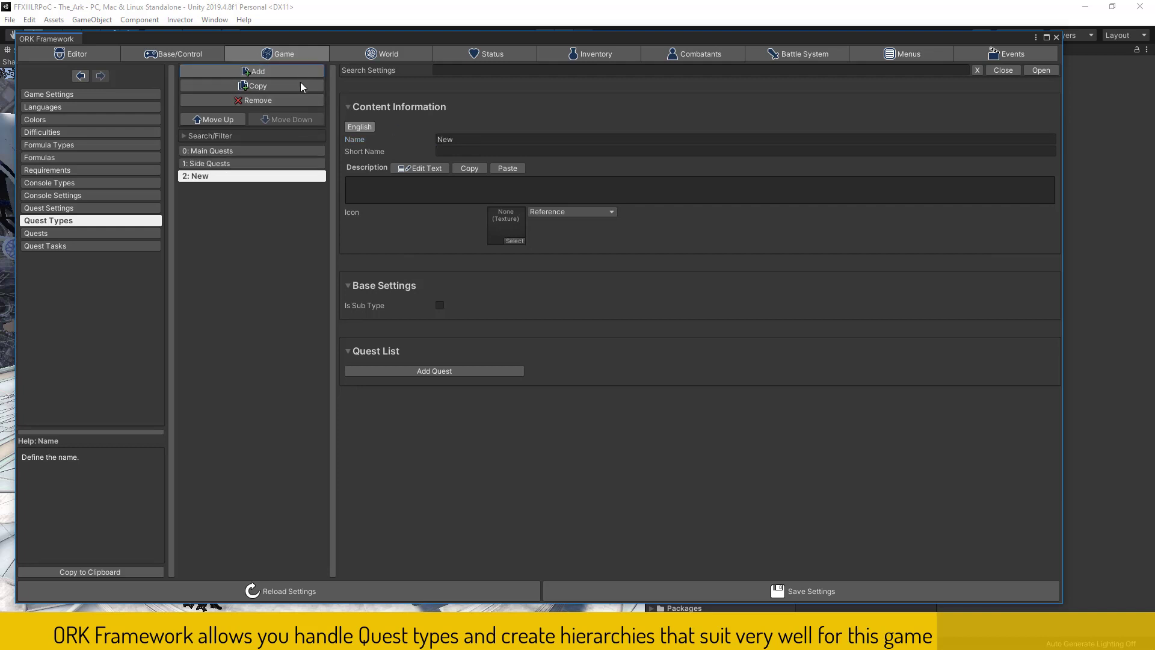
{"action": "left_click", "coordinate": [466, 138]}
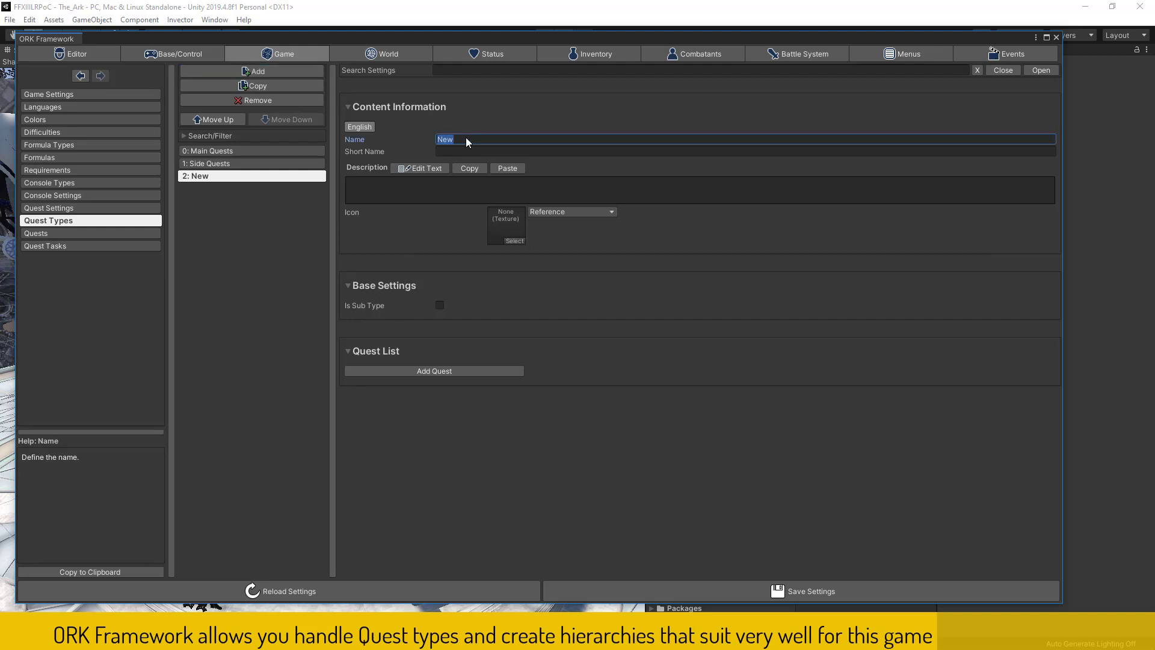
{"action": "type", "text": "Can"}
{"action": "type", "text": "vas of"}
{"action": "type", "text": " Pra"}
{"action": "type", "text": "yers"}
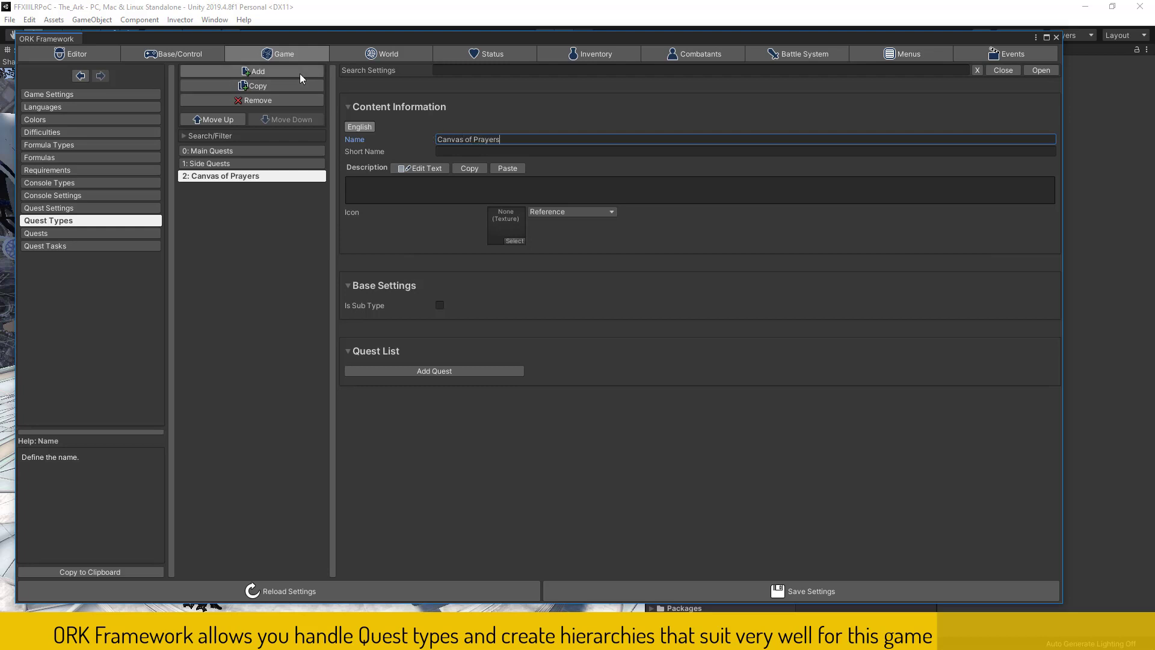
Add Luxerion Main Quests as a sub type with parent Main Quests
{"action": "left_click", "coordinate": [300, 72]}
{"action": "left_click", "coordinate": [479, 137]}
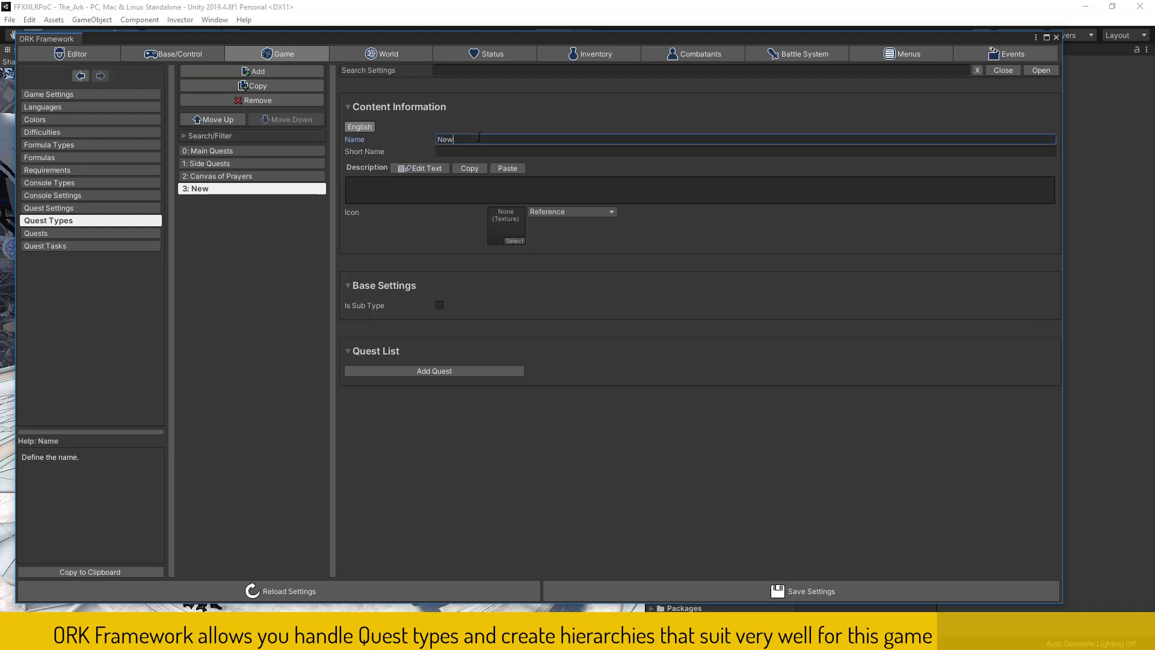
{"action": "type", "text": "Lux"}
{"action": "type", "text": "erion "}
{"action": "type", "text": "M"}
{"action": "type", "text": "ain Que"}
{"action": "type", "text": "sts"}
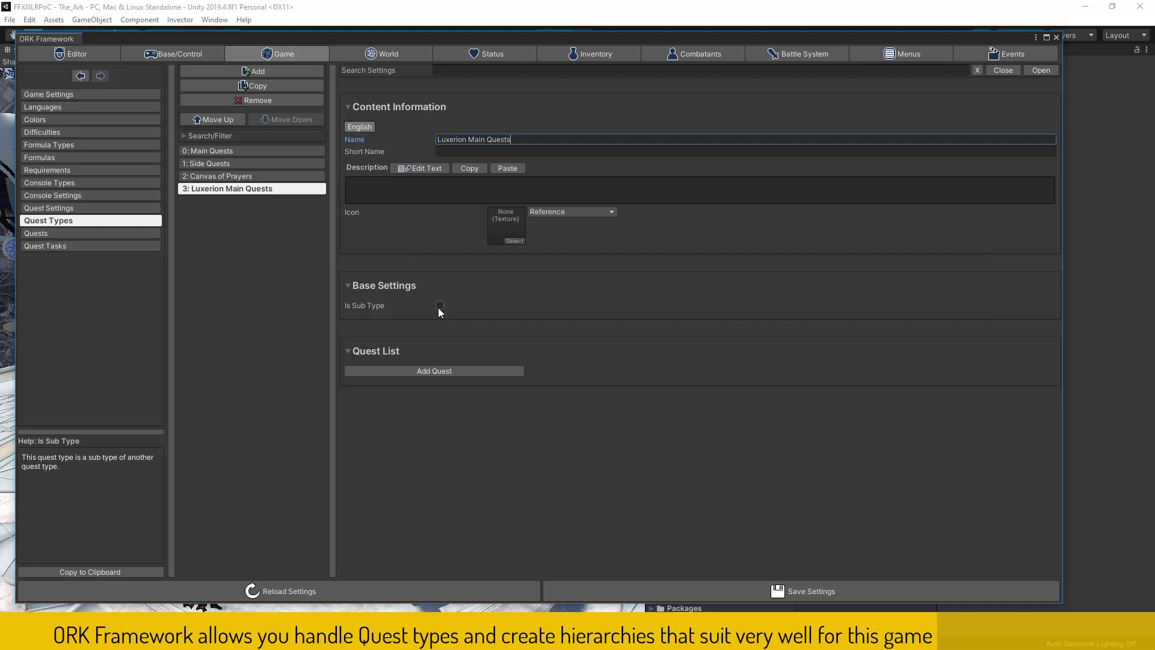
{"action": "left_click", "coordinate": [439, 306]}
{"action": "left_click", "coordinate": [463, 316]}
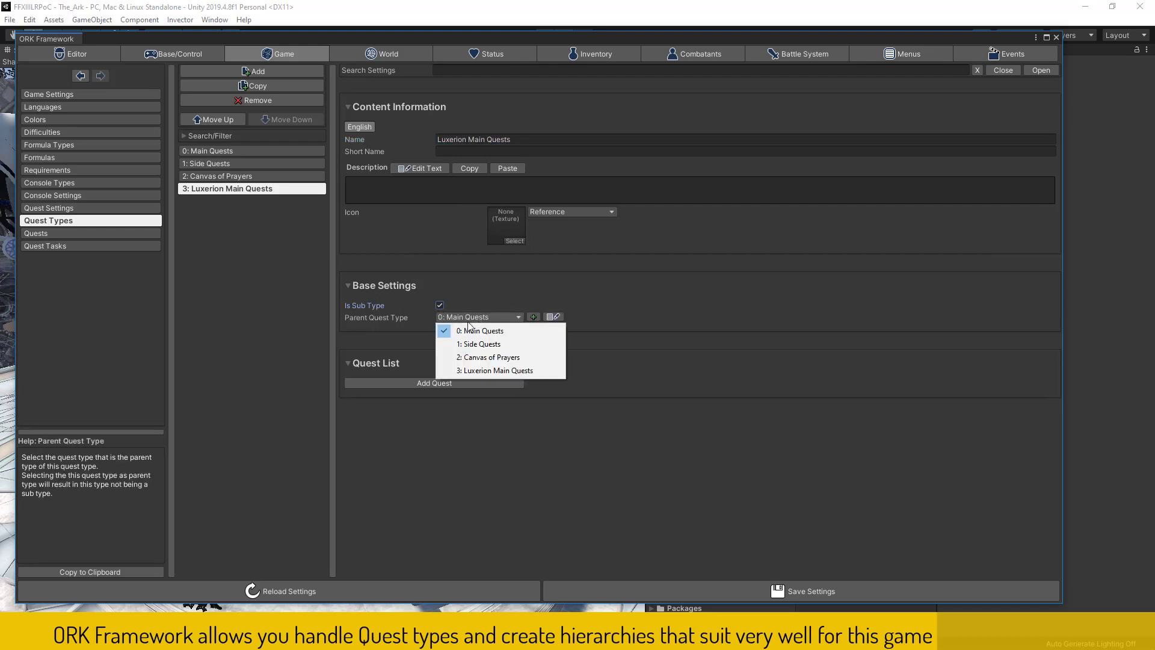
{"action": "left_click", "coordinate": [463, 330]}
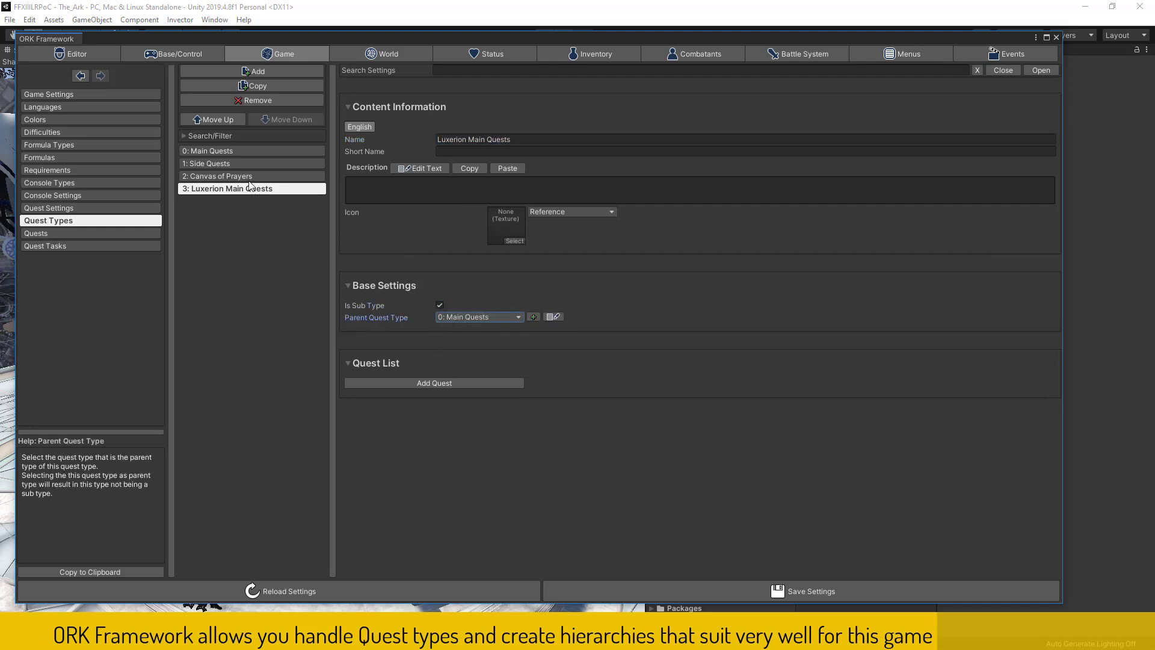
Add Luxerion Side Quests as a sub type of Side Quests, then save and confirm
{"action": "left_click", "coordinate": [249, 72]}
{"action": "left_click", "coordinate": [512, 139]}
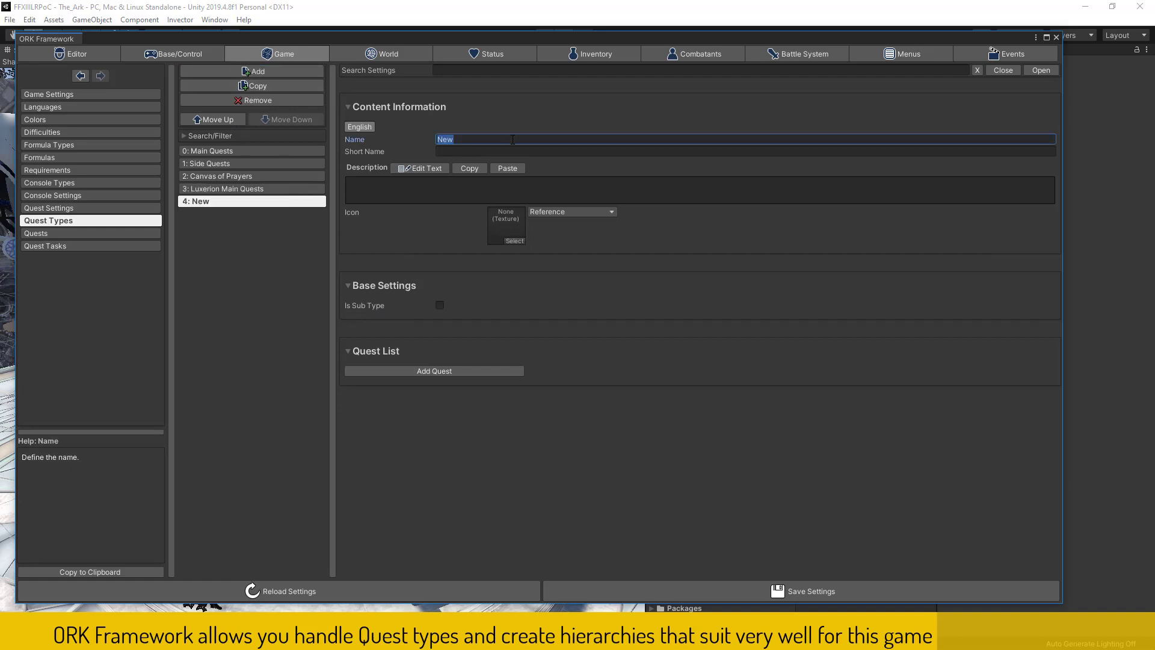
{"action": "type", "text": "Luxe"}
{"action": "type", "text": "rion Si"}
{"action": "type", "text": "de Quest"}
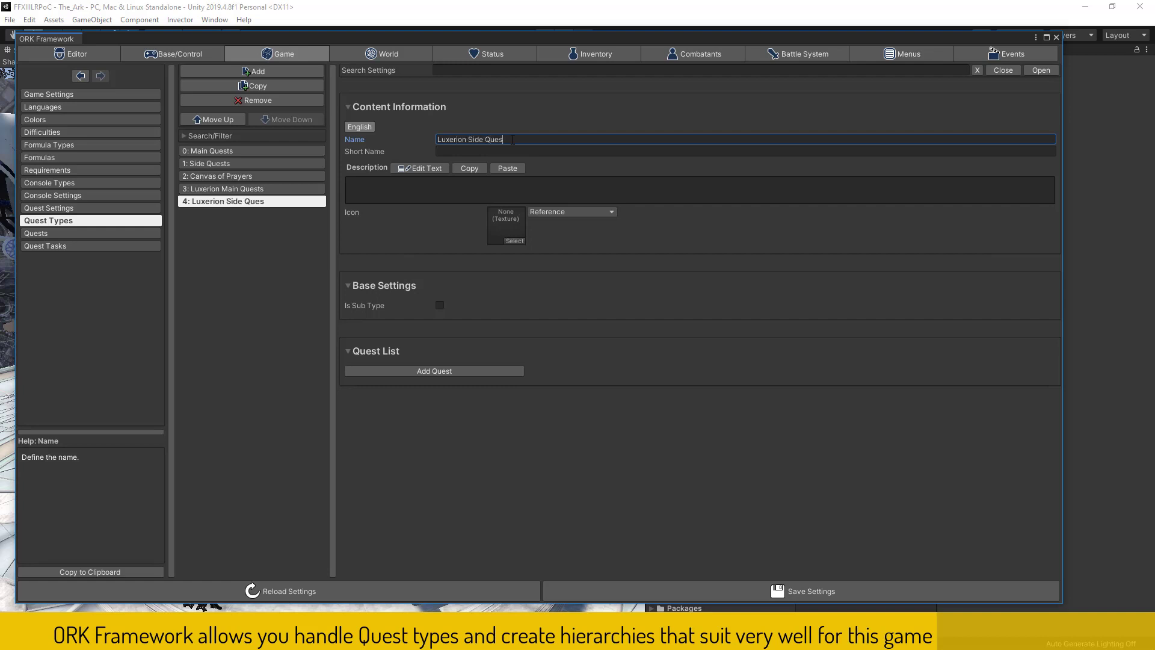
{"action": "type", "text": "s"}
{"action": "left_click", "coordinate": [440, 306]}
{"action": "left_click", "coordinate": [464, 319]}
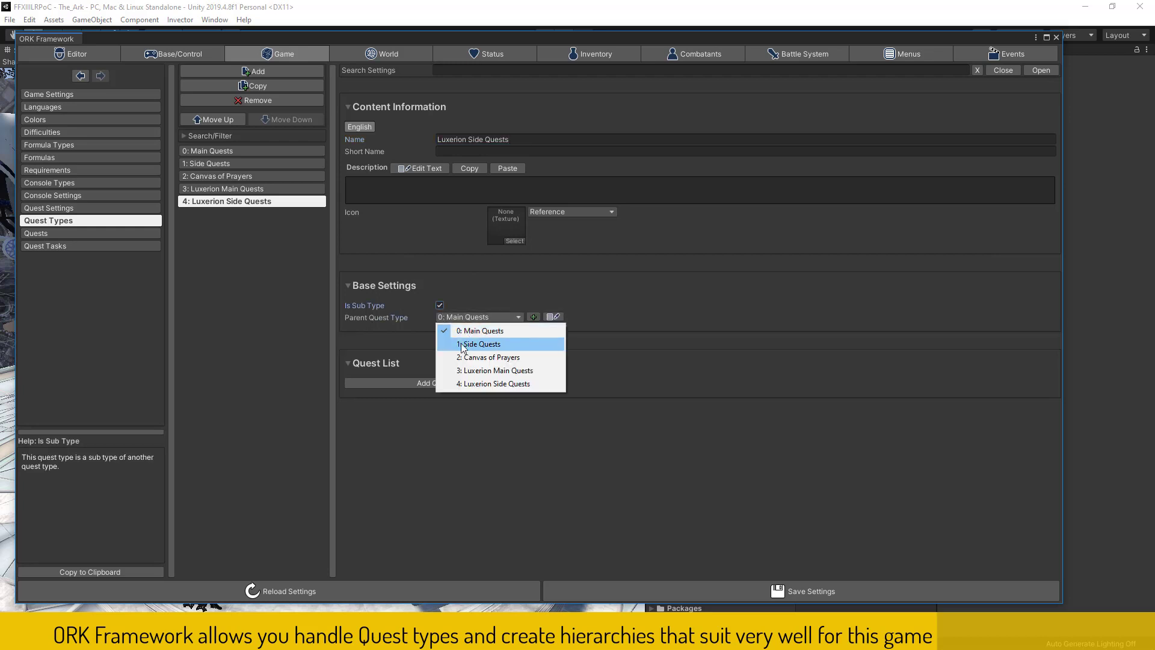
{"action": "left_click", "coordinate": [461, 343]}
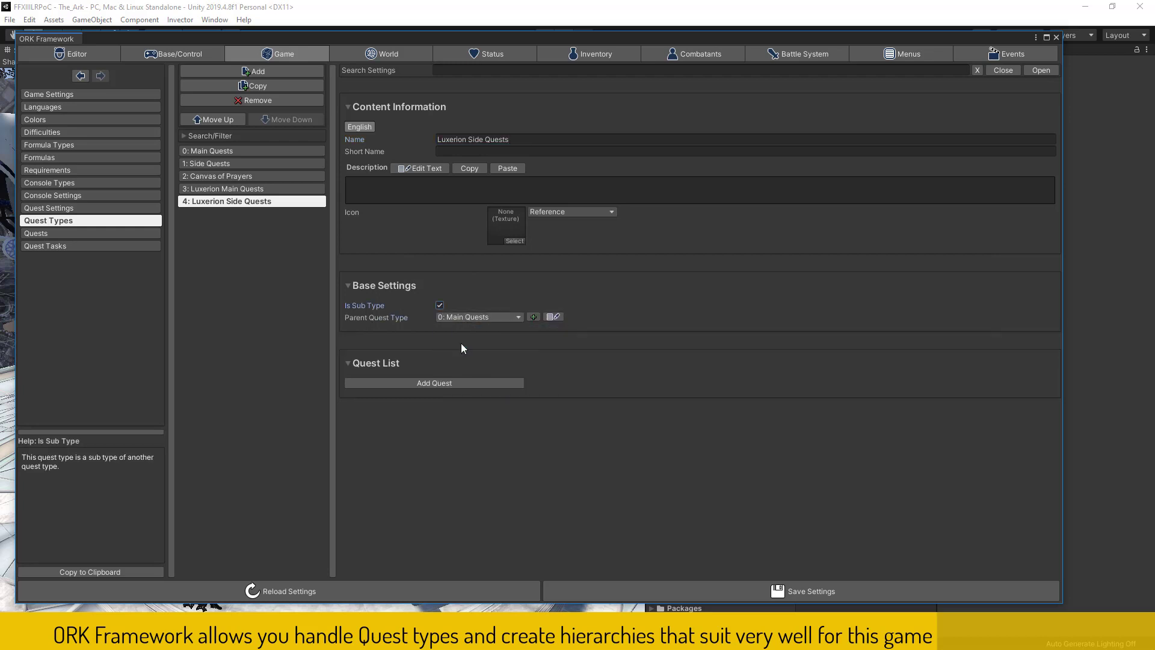
{"action": "left_click", "coordinate": [681, 592]}
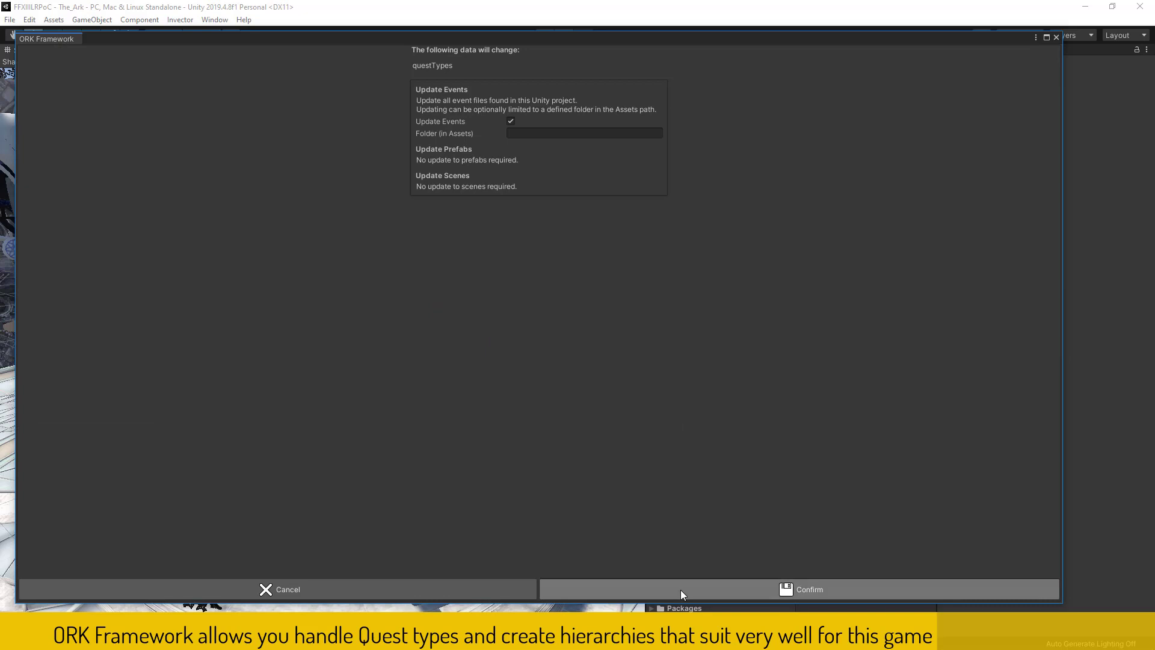
{"action": "left_click", "coordinate": [680, 589]}
{"action": "left_click", "coordinate": [680, 589]}
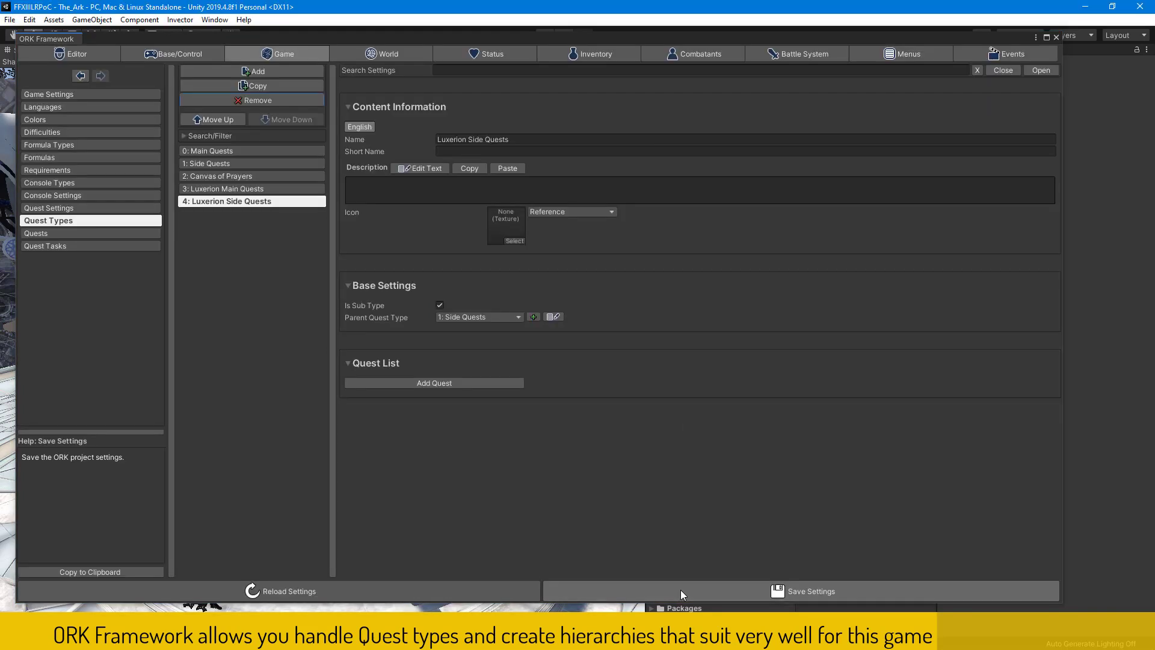
In the Quests list, rename the default quest to 'Luxerion 1-1: An Evil Savior'
{"action": "left_click", "coordinate": [110, 234]}
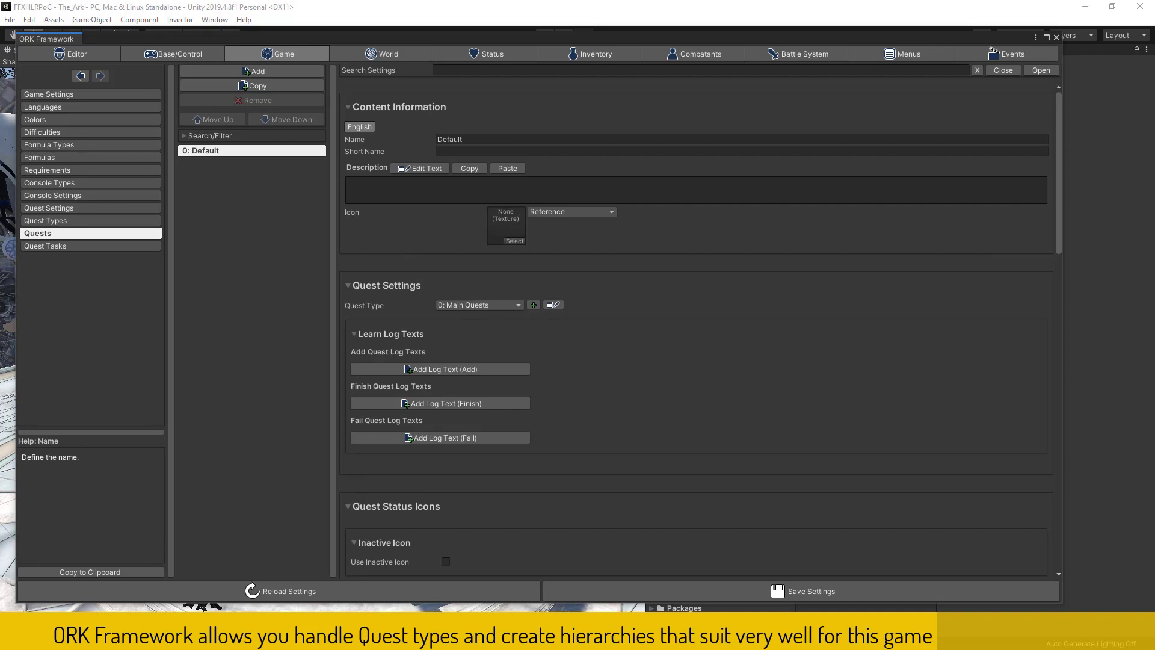
{"action": "left_click", "coordinate": [492, 139]}
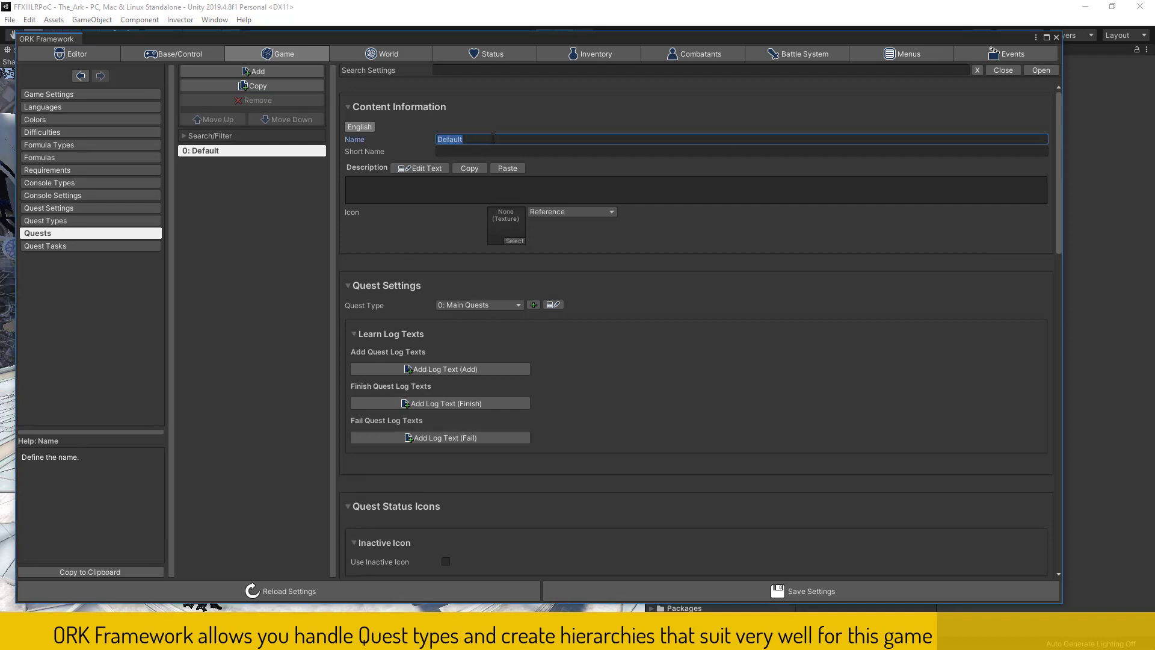
{"action": "type", "text": "Luxerion 1-1: An Evil Savior"}
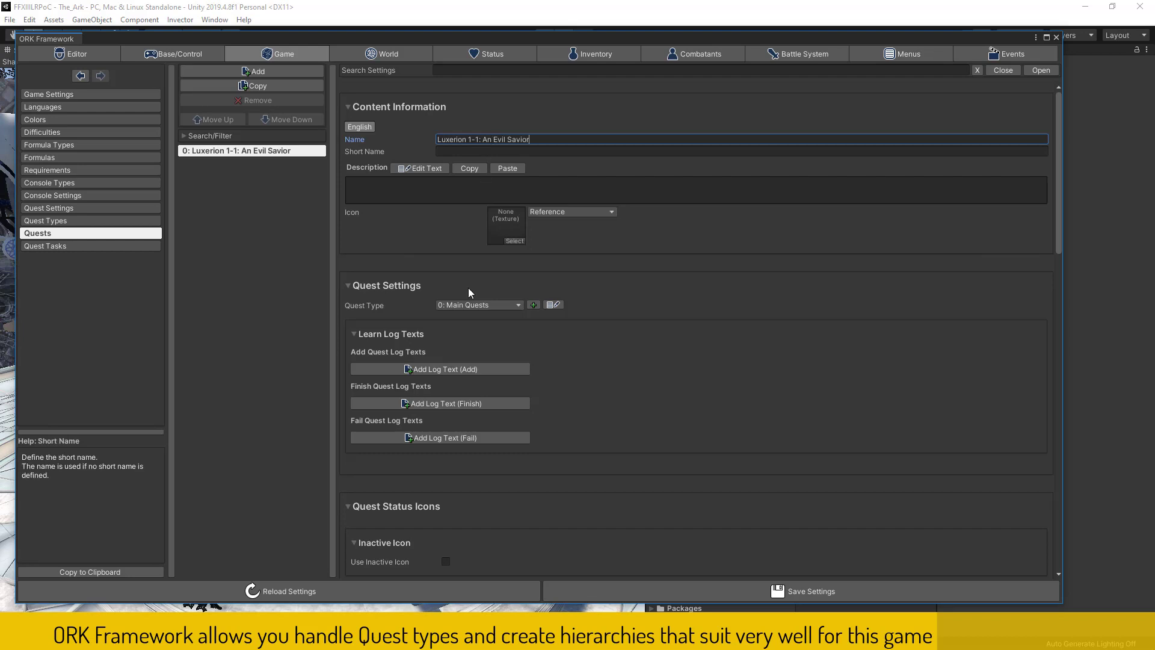
Set its Quest Type to Luxerion Main Quests and duplicate the quest
{"action": "left_click", "coordinate": [462, 304]}
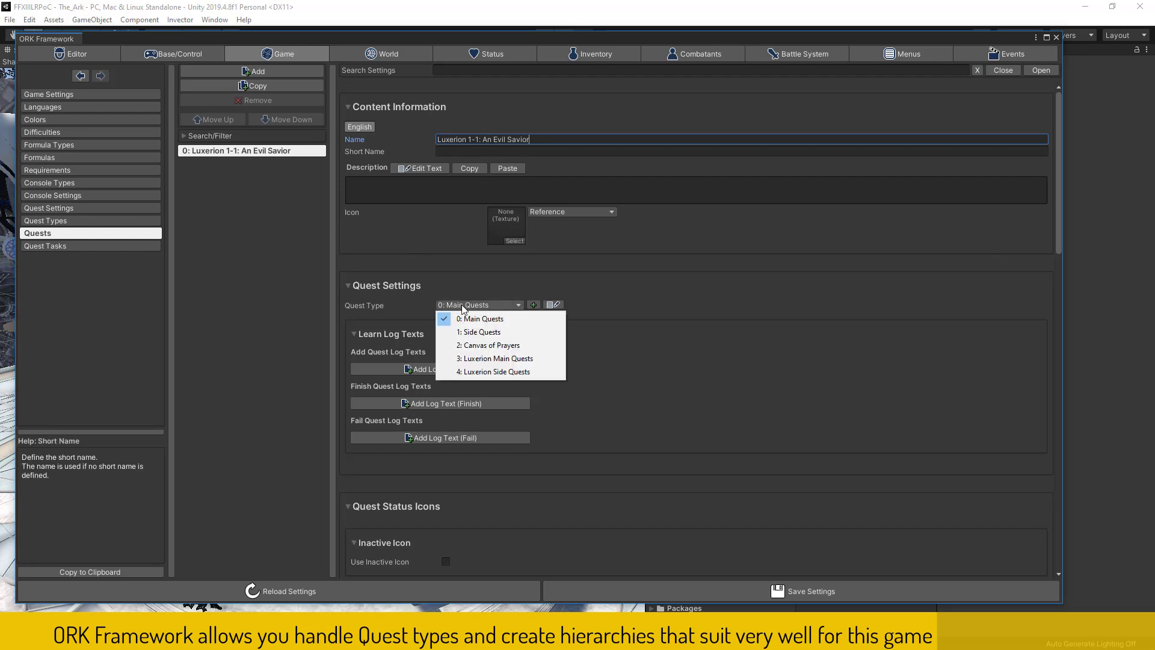
{"action": "left_click", "coordinate": [459, 358]}
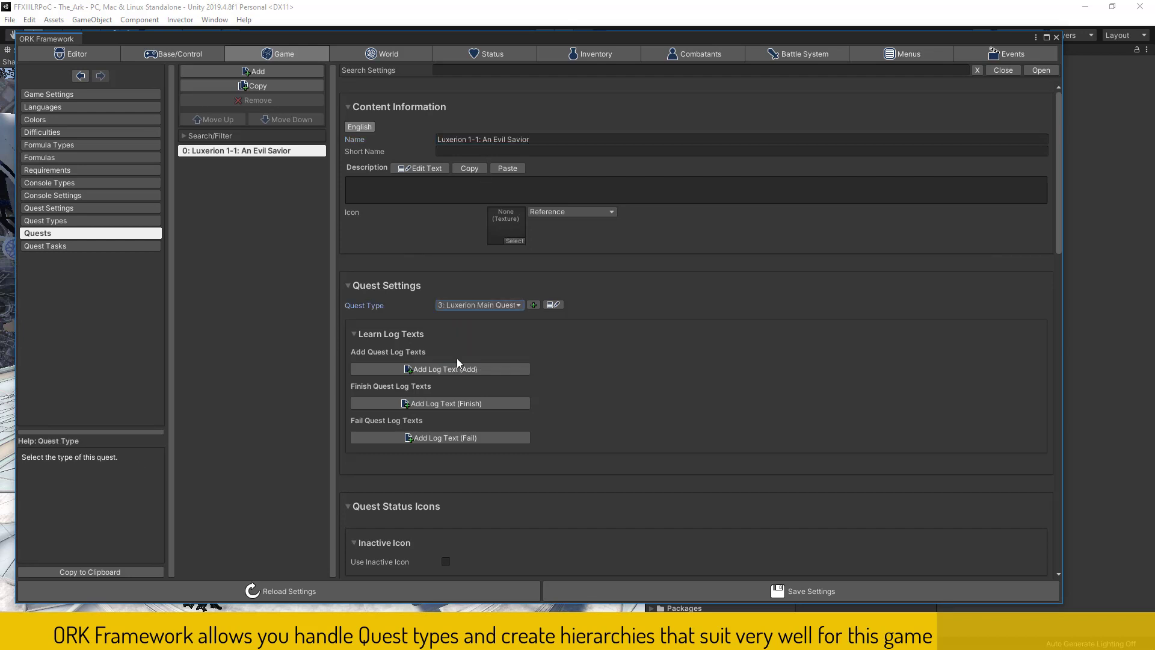
{"action": "left_click", "coordinate": [283, 87]}
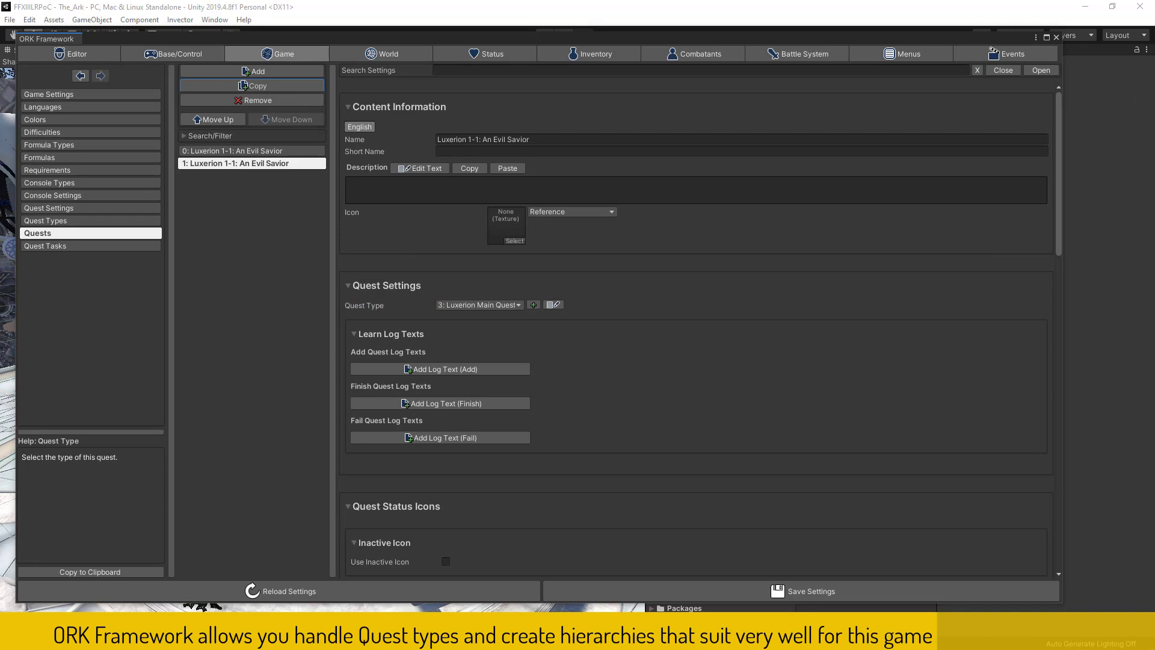
Rename copies to 'Luxerion 1-2: In the Shadow of the Heretics' and 'Luxerion 1-3: Find The Code'
{"action": "left_click", "coordinate": [543, 141]}
{"action": "type", "text": "Luxerion 1-2: In the Shadow of the Heretics"}
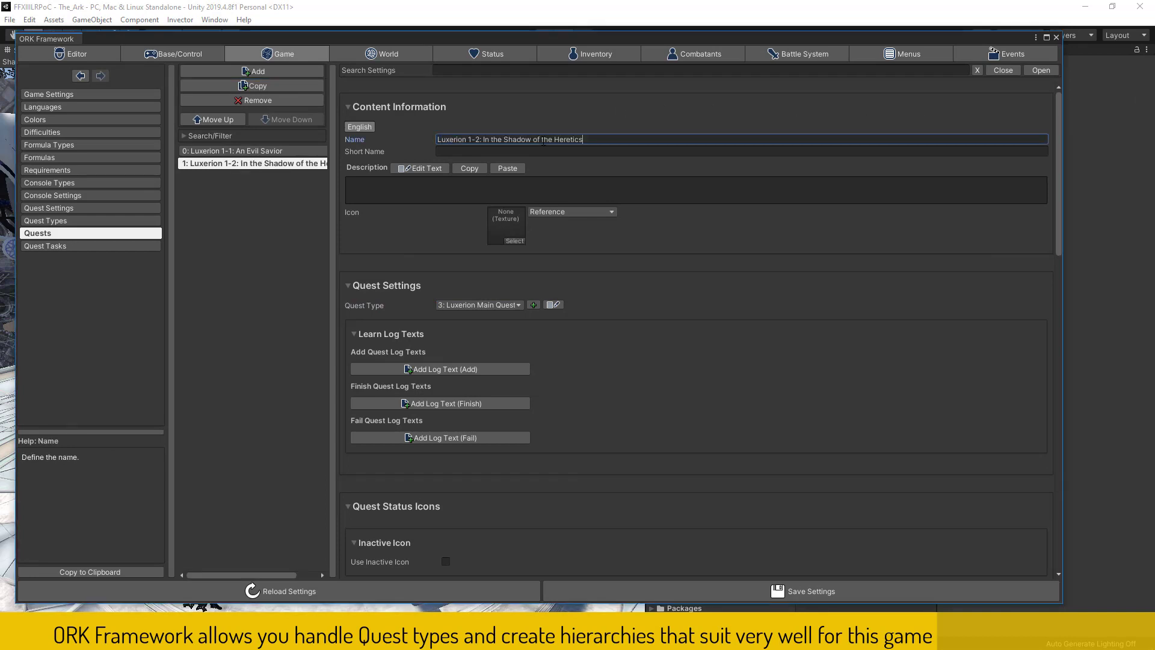
{"action": "left_click", "coordinate": [265, 85]}
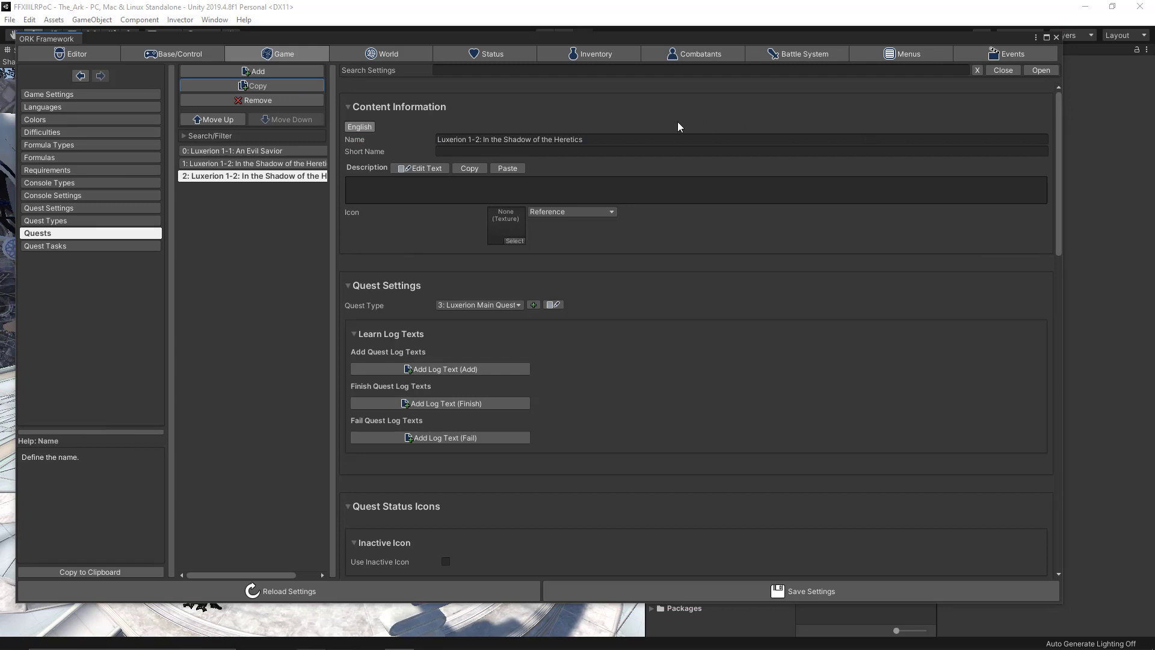
{"action": "left_click", "coordinate": [602, 140]}
{"action": "type", "text": "Luxerion 1-3: Find The Code"}
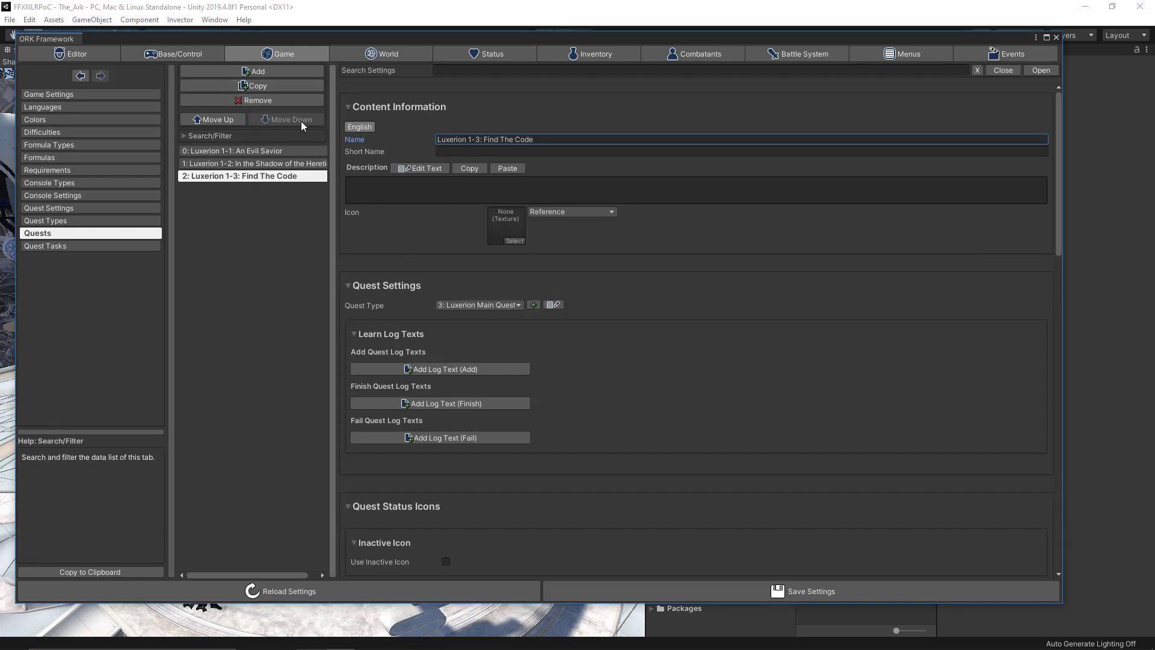
Add copies named 'Luxerion 1-4: Rites for a Goddess' and 'Luxerion 1-5: Hunter in Light and Shadow'
{"action": "left_click", "coordinate": [266, 84]}
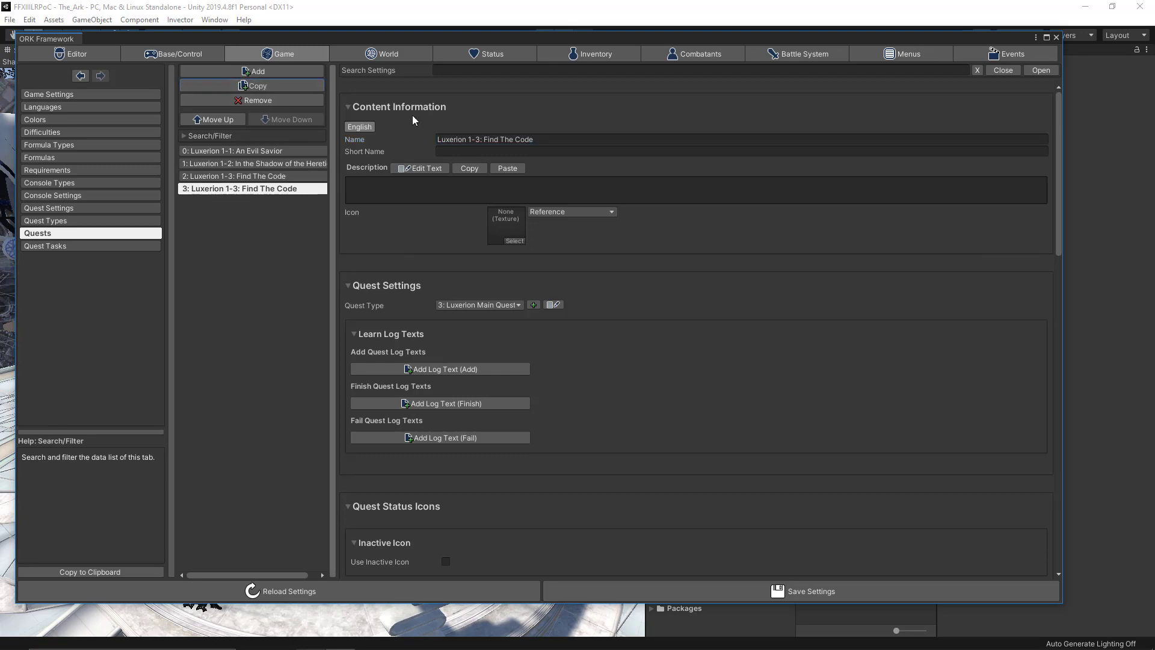
{"action": "left_click", "coordinate": [558, 143]}
{"action": "type", "text": "Luxerion 1-4: Rites for a Goddess"}
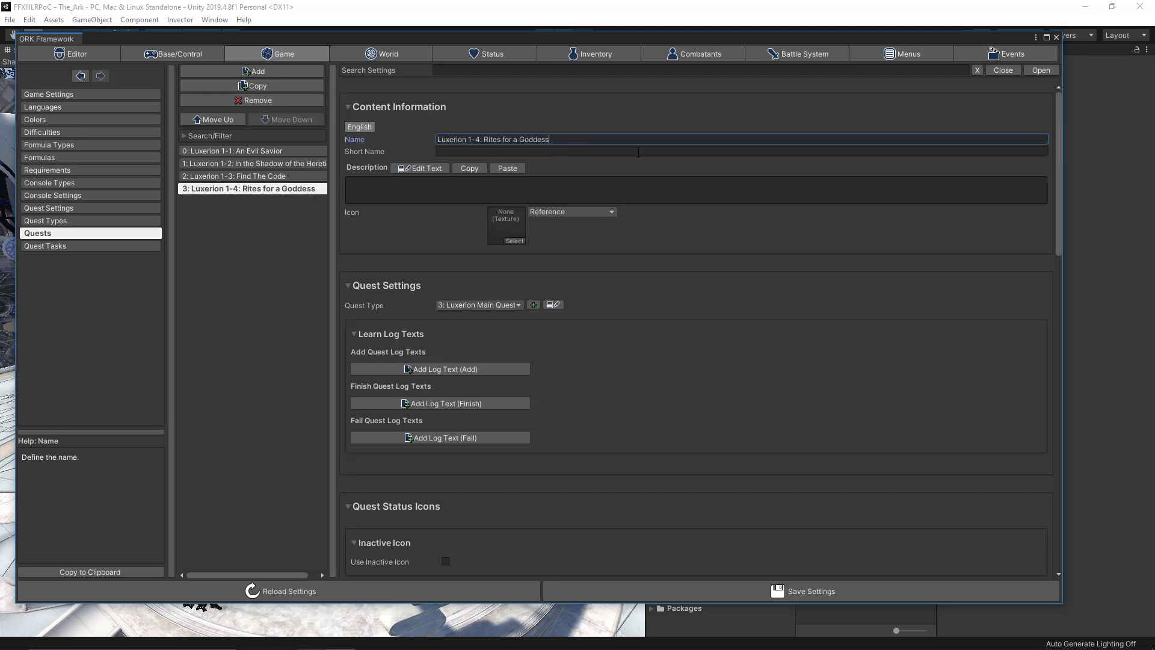
{"action": "left_click", "coordinate": [226, 85]}
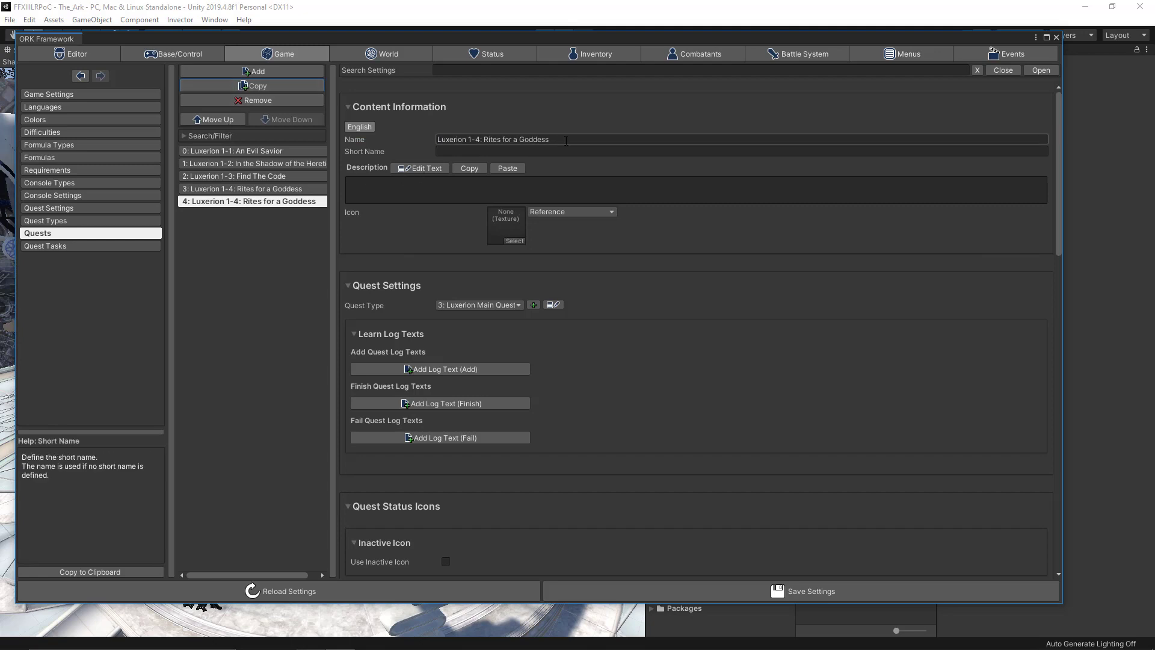
{"action": "left_click", "coordinate": [597, 141]}
{"action": "type", "text": "Luxerion 1-5: Hunter in Light and Shadow"}
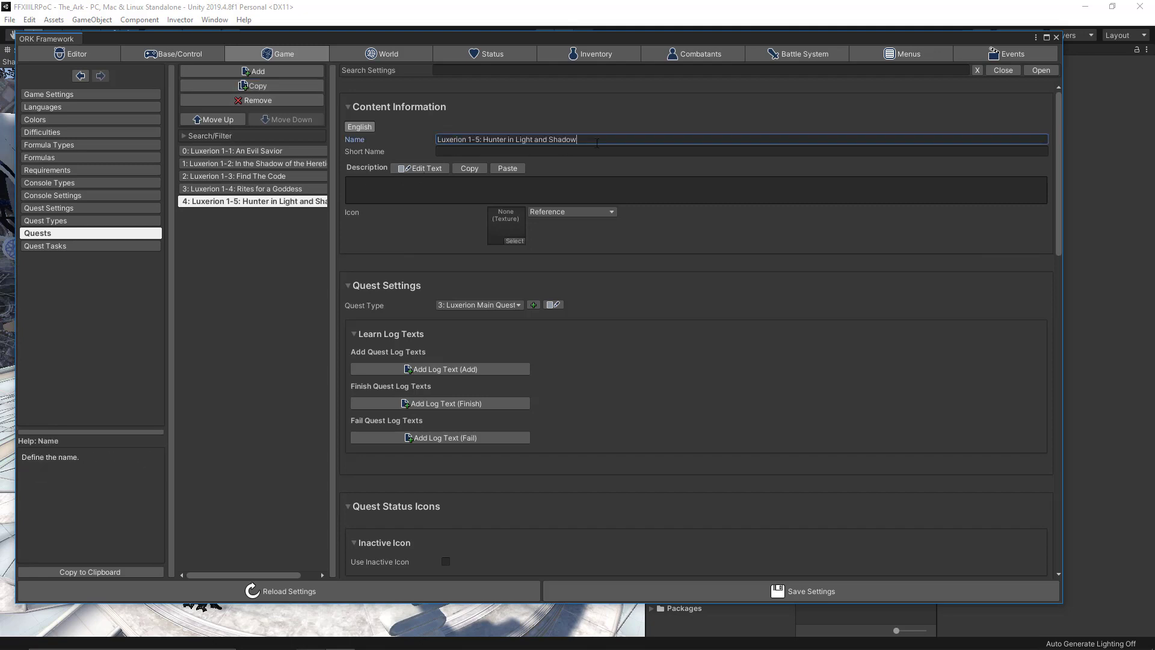
Review the quests back to Luxerion 1-1 and save the quest settings
{"action": "left_click", "coordinate": [283, 189]}
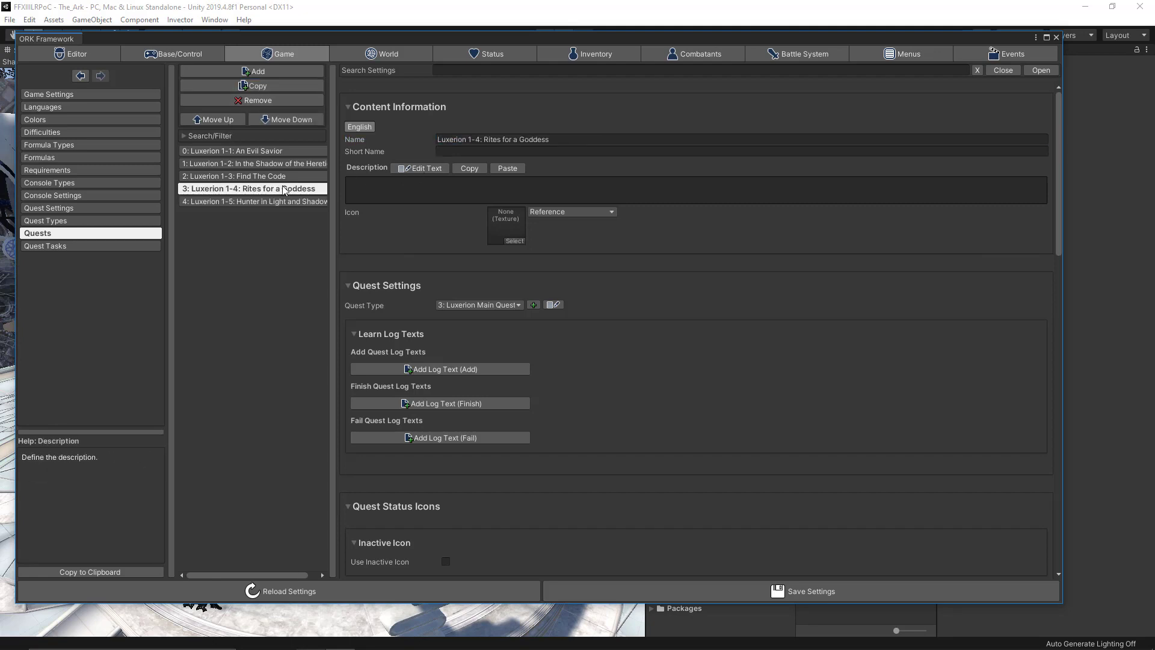
{"action": "left_click", "coordinate": [283, 177]}
{"action": "left_click", "coordinate": [282, 164]}
{"action": "left_click", "coordinate": [283, 151]}
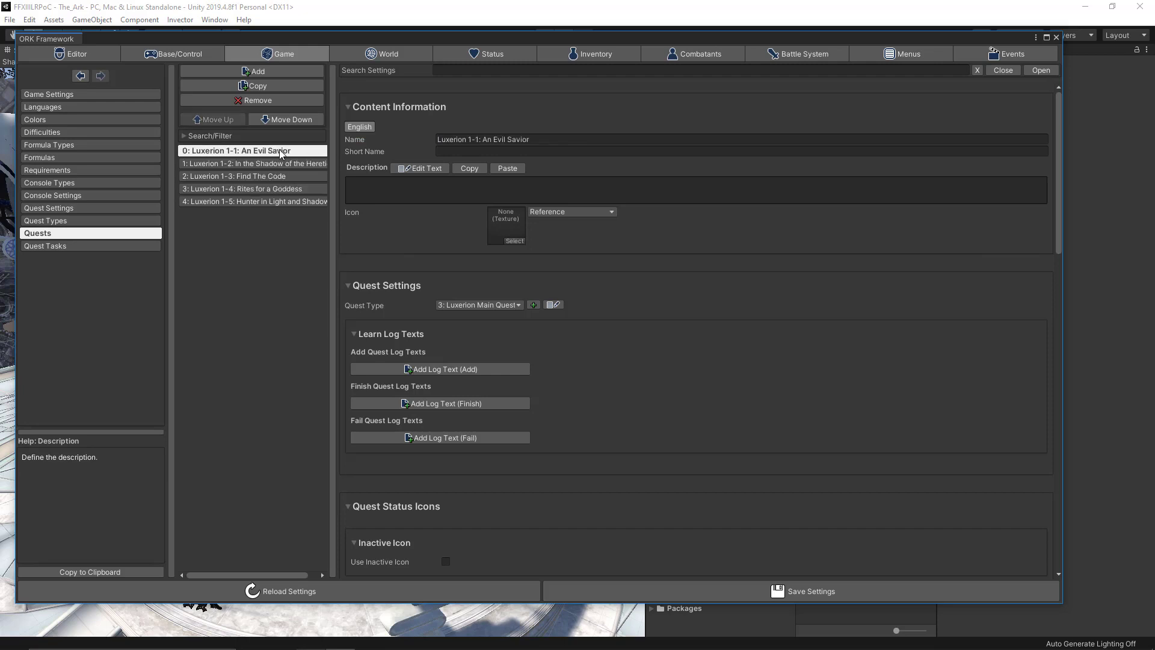
{"action": "left_click", "coordinate": [630, 593]}
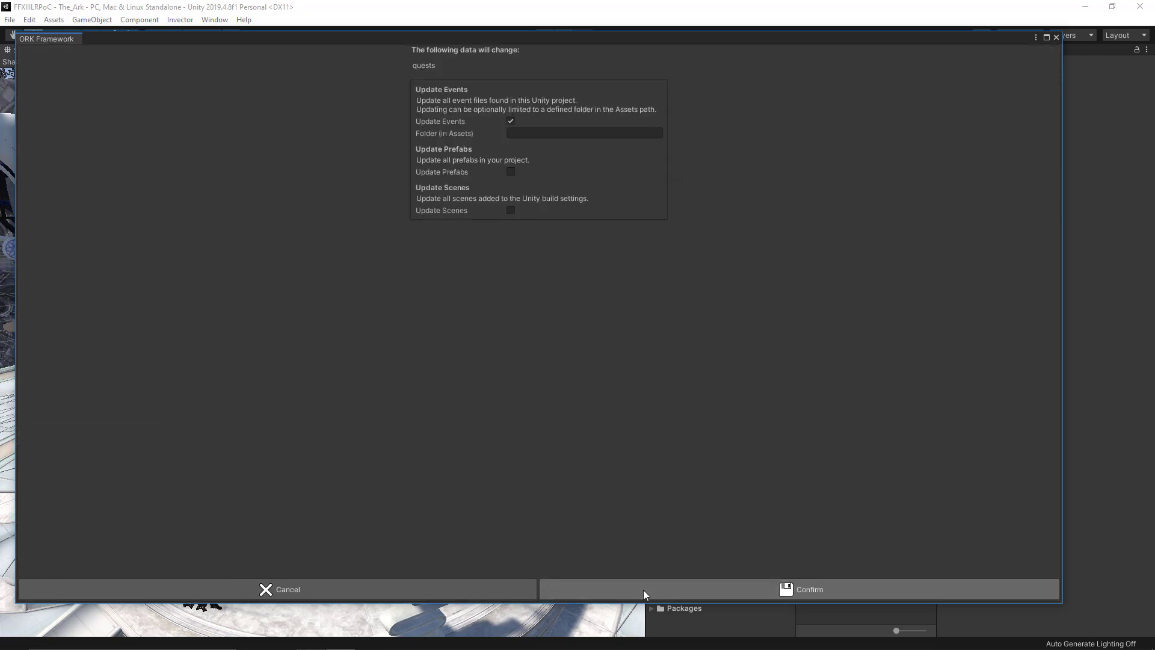
Confirm the quest save, then add a new blank quest 5 and select its name
{"action": "left_click", "coordinate": [679, 592]}
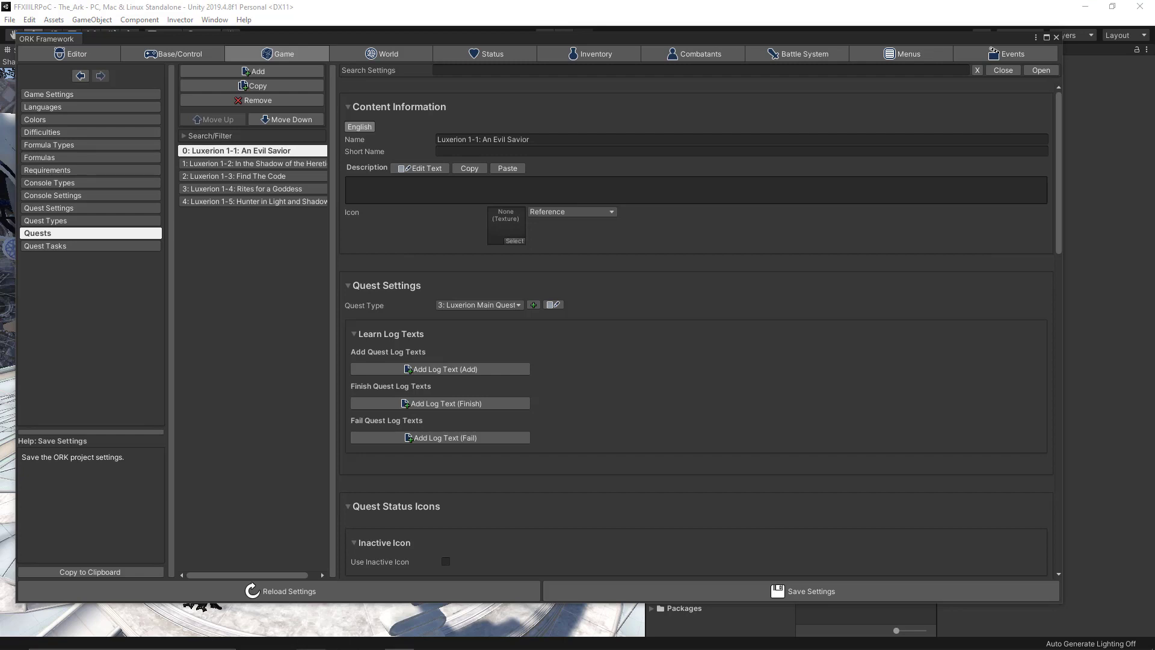
{"action": "left_click", "coordinate": [273, 71]}
{"action": "left_click", "coordinate": [545, 139]}
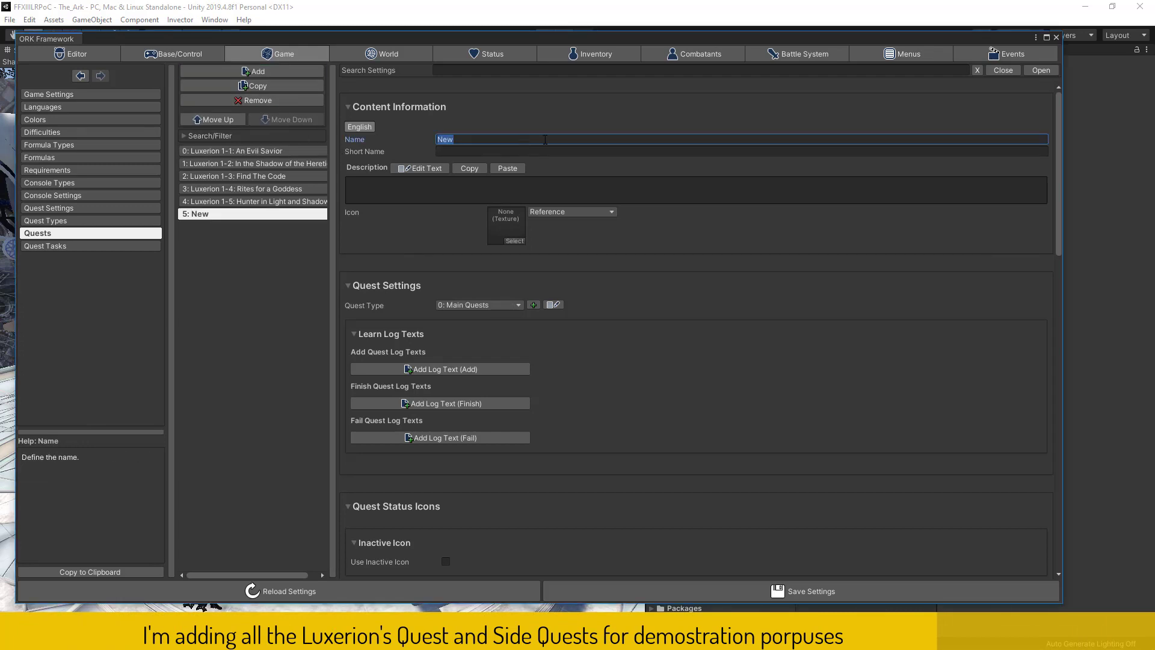
Name quest 5 'Wither Faith' and set its type to Luxerion Side Quests
{"action": "type", "text": "Wither Faith"}
{"action": "left_click", "coordinate": [496, 305]}
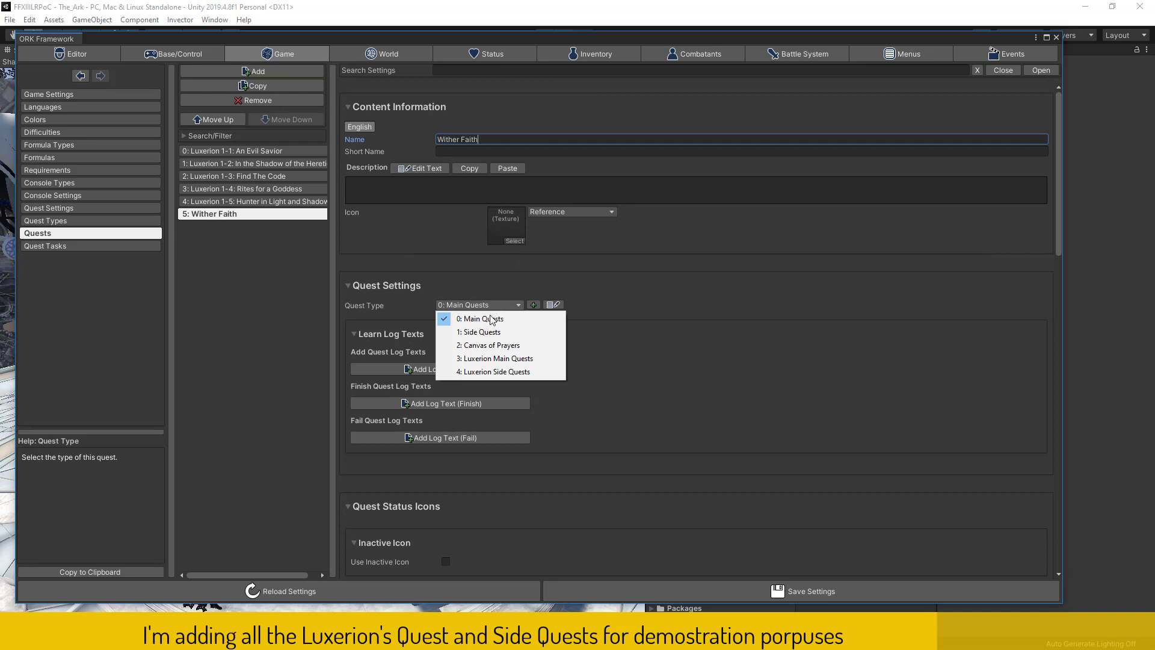
{"action": "left_click", "coordinate": [477, 373]}
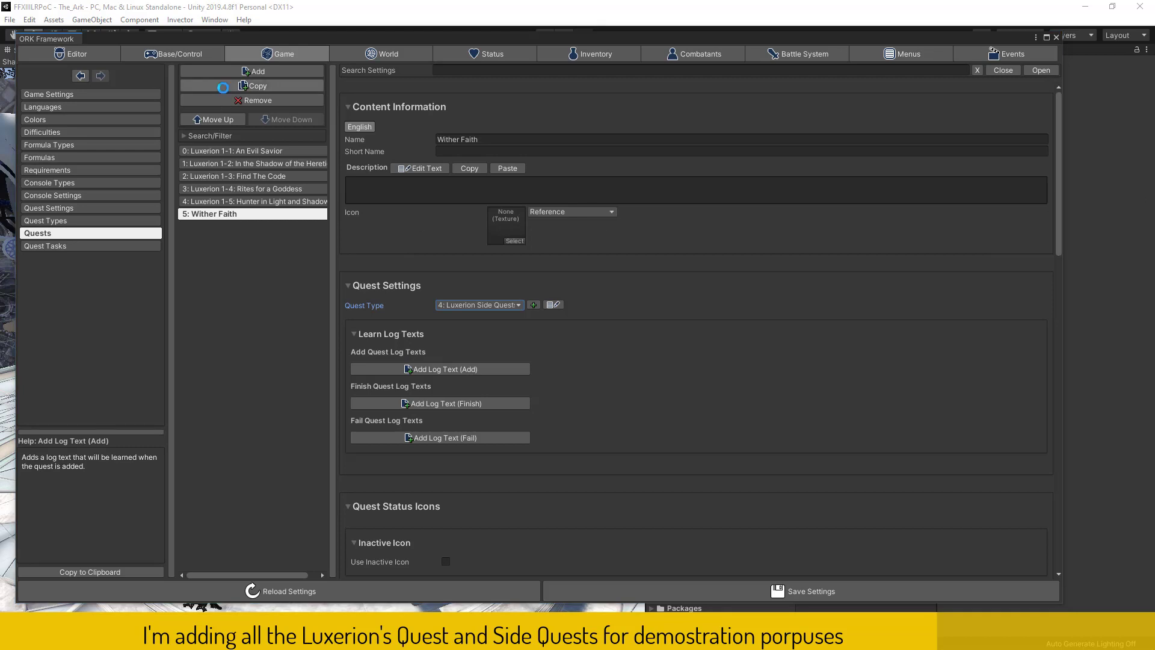
Duplicate Wither Faith and rename the copy 'Where Are You, Holmes'
{"action": "left_click", "coordinate": [253, 86]}
{"action": "left_click", "coordinate": [496, 140]}
{"action": "left_click", "coordinate": [496, 140]}
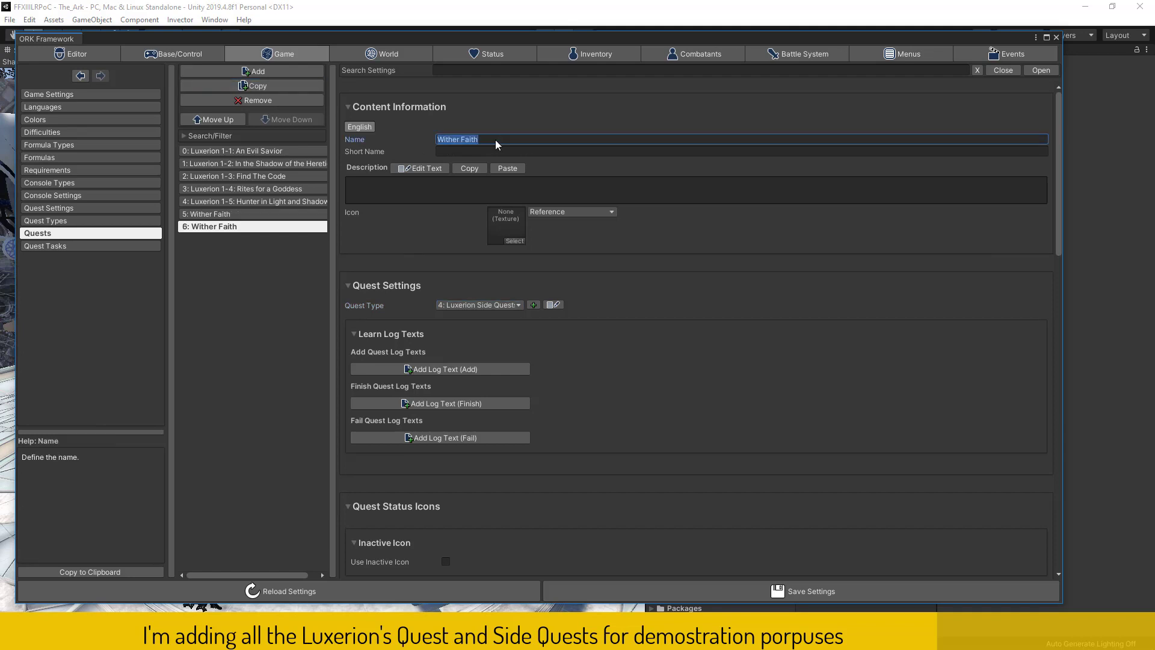
{"action": "key", "text": "ctrl+v"}
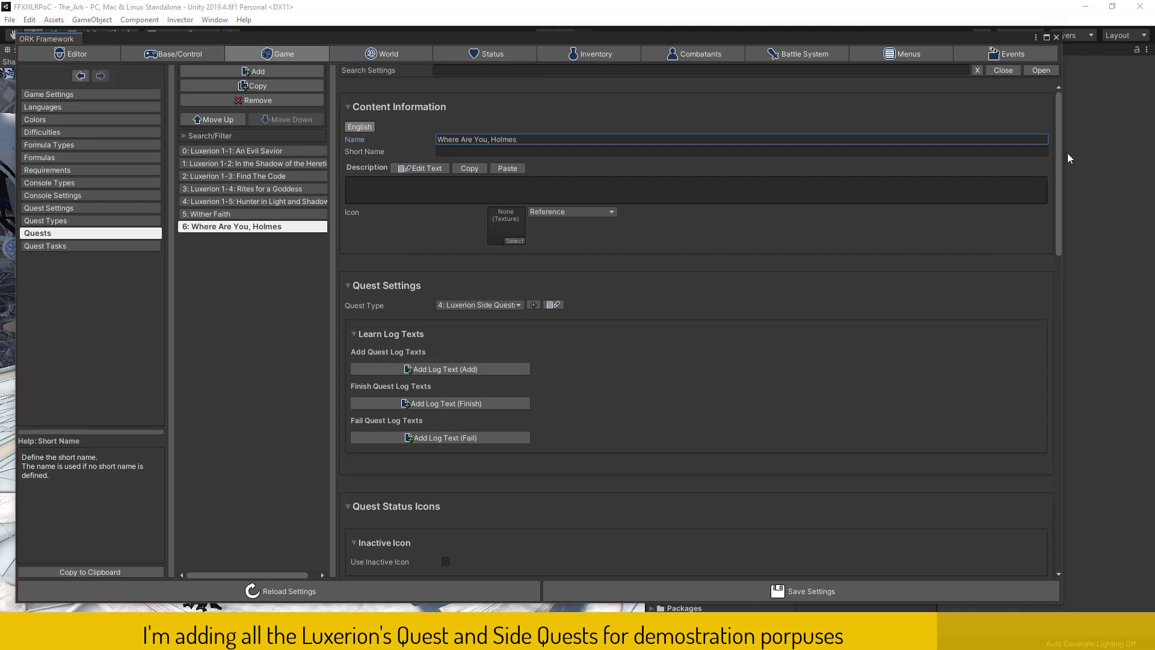
Add copied quests named 'The Things She's Lost' and 'Dying Wish'
{"action": "left_click", "coordinate": [239, 87]}
{"action": "left_click", "coordinate": [538, 139]}
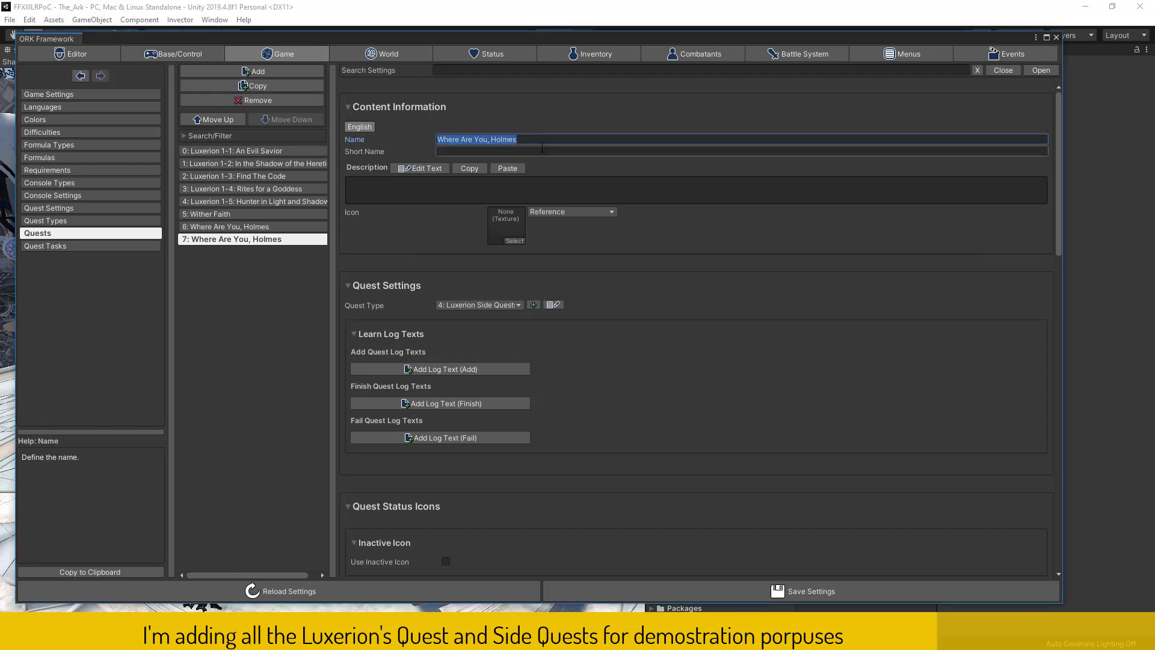
{"action": "key", "text": "ctrl+v"}
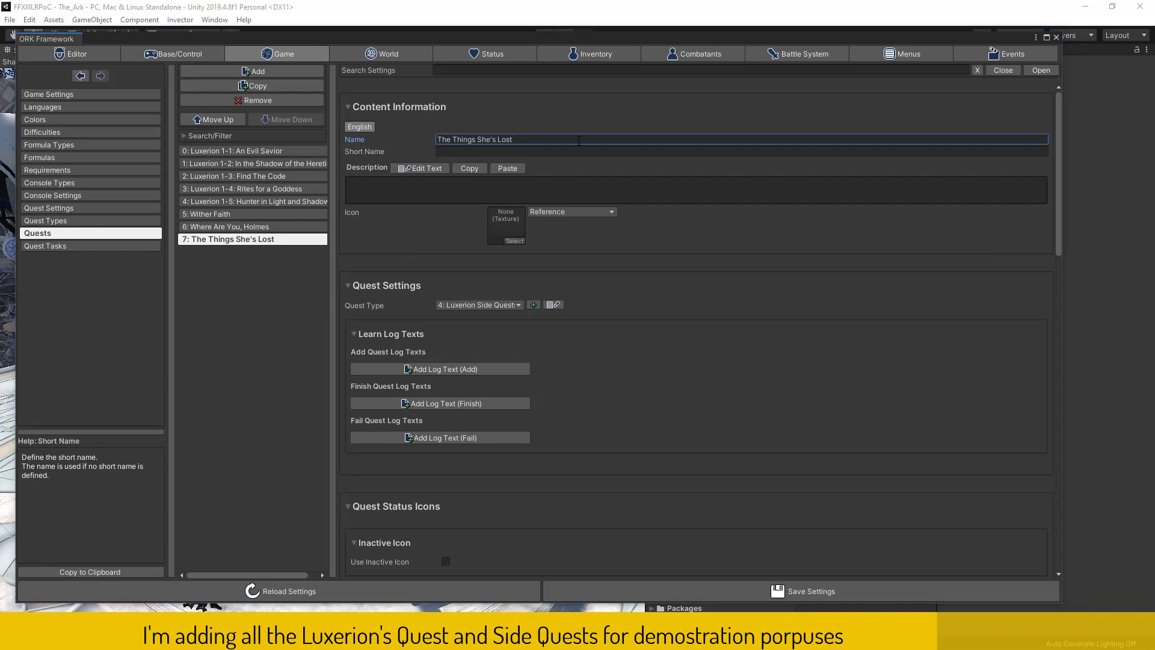
{"action": "left_click", "coordinate": [268, 90]}
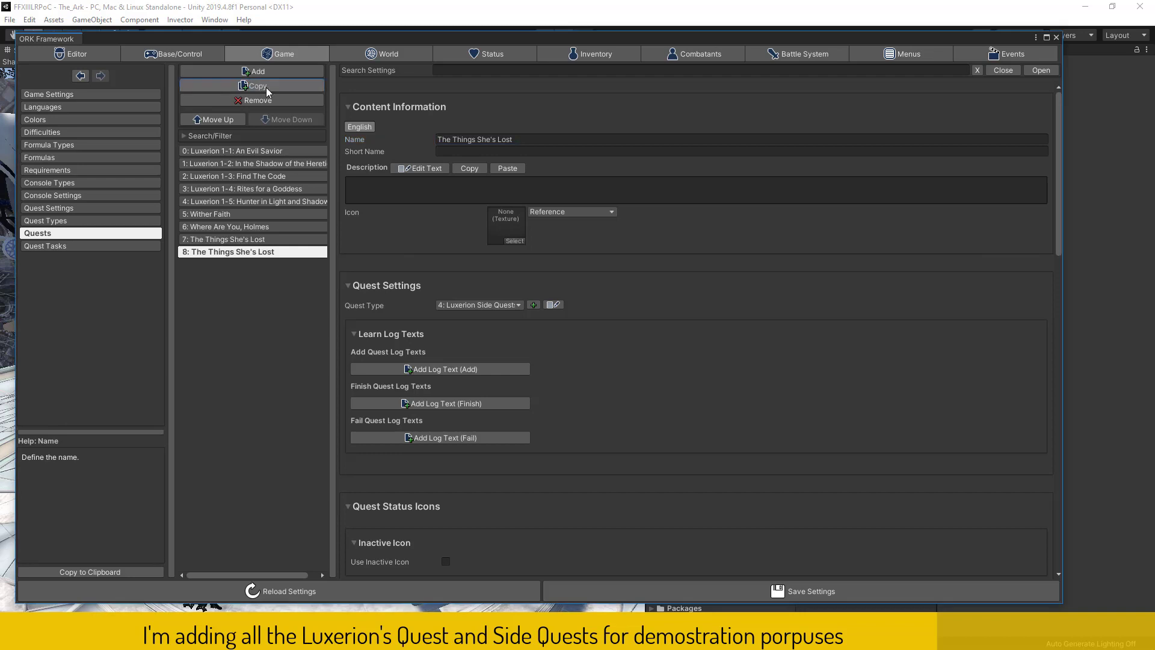
{"action": "left_click", "coordinate": [564, 141]}
{"action": "type", "text": "Dying Wish"}
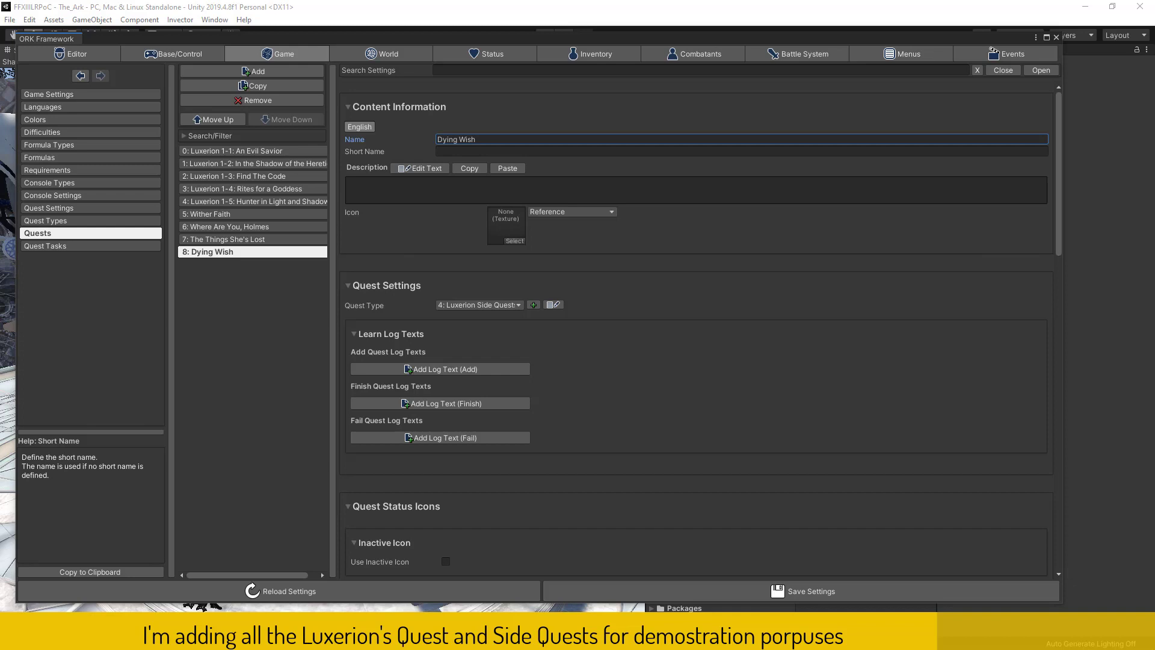
Add copied quests named 'Faster Than Lightning' and 'Suspicious Spheres'
{"action": "left_click", "coordinate": [246, 85]}
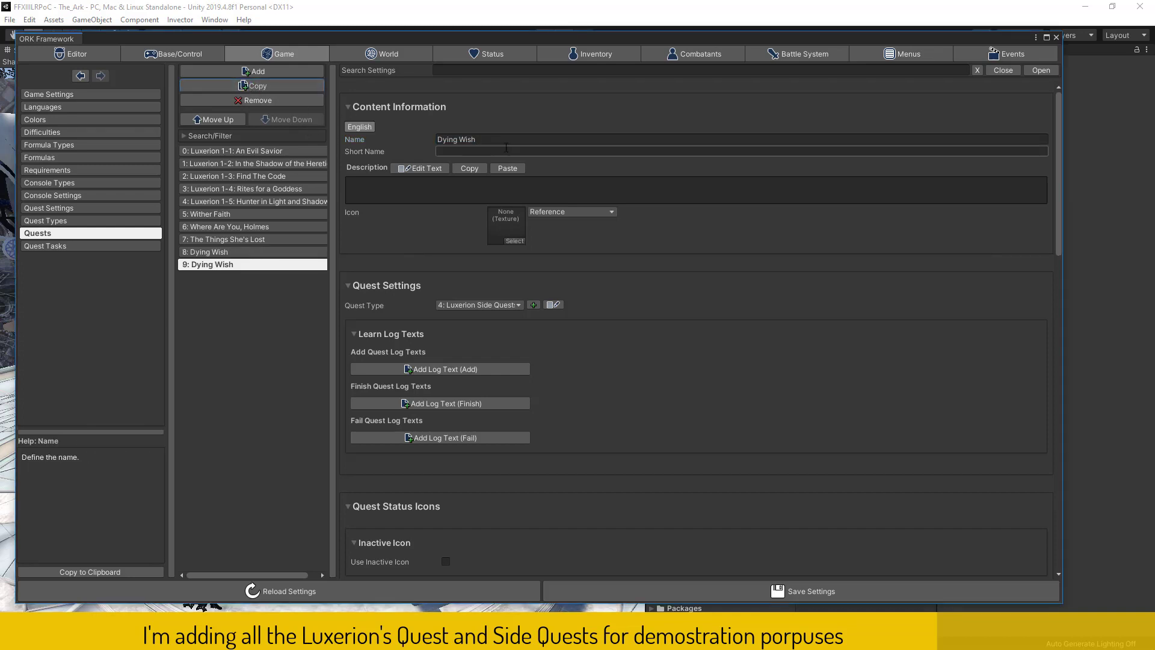
{"action": "left_click", "coordinate": [529, 141]}
{"action": "key", "text": "ctrl+v"}
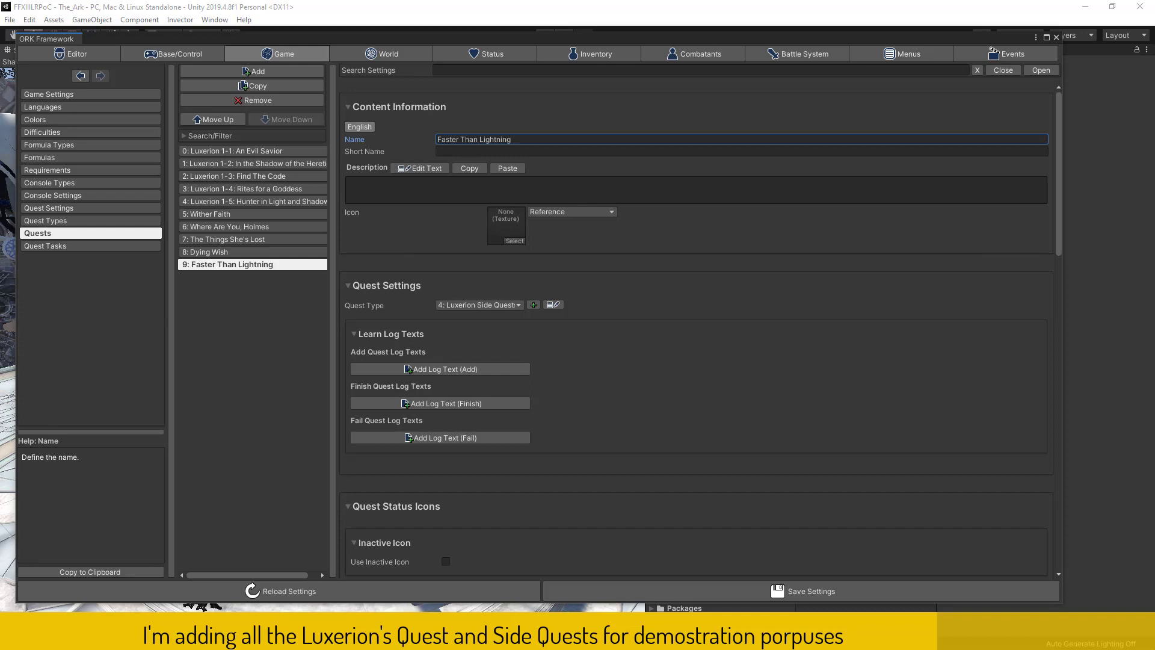
{"action": "left_click", "coordinate": [252, 86]}
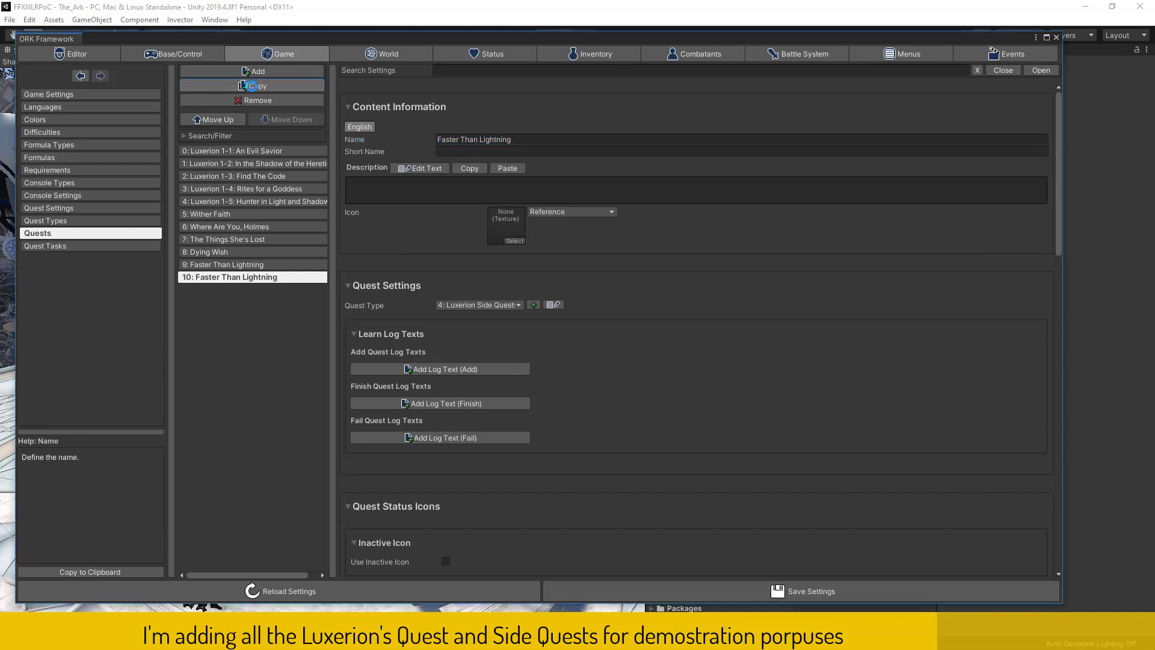
{"action": "left_click", "coordinate": [536, 140]}
{"action": "key", "text": "ctrl+v"}
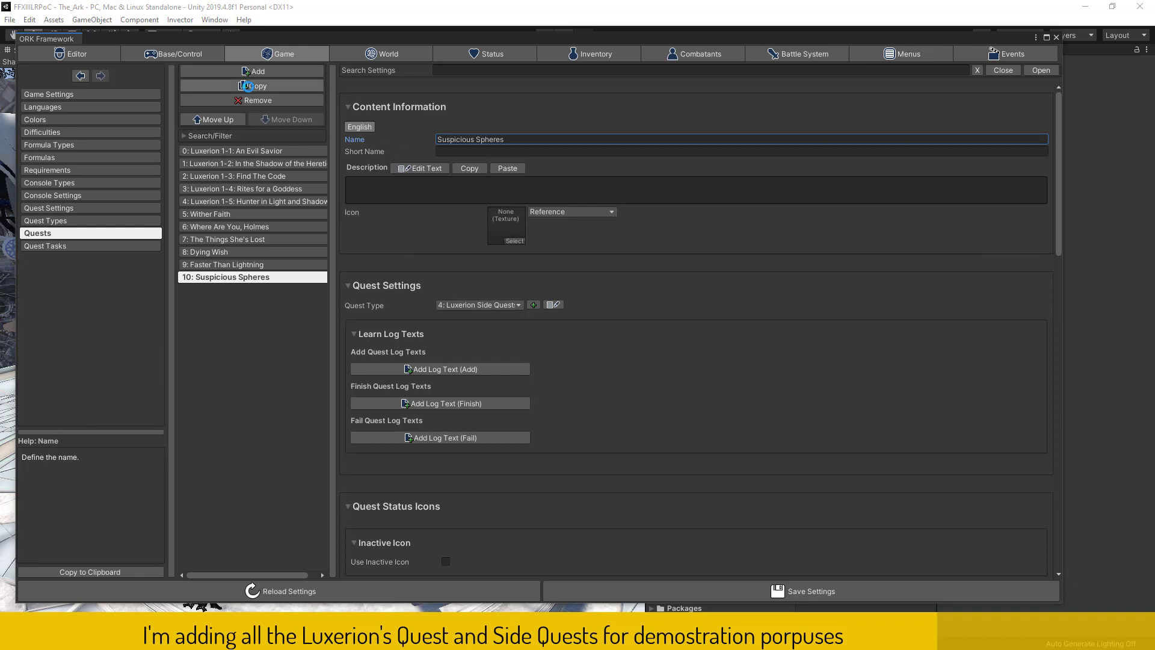
Add copied quests named 'Soul Seeds' and 'Stuck In A Gem'
{"action": "left_click", "coordinate": [248, 86]}
{"action": "left_click", "coordinate": [539, 140]}
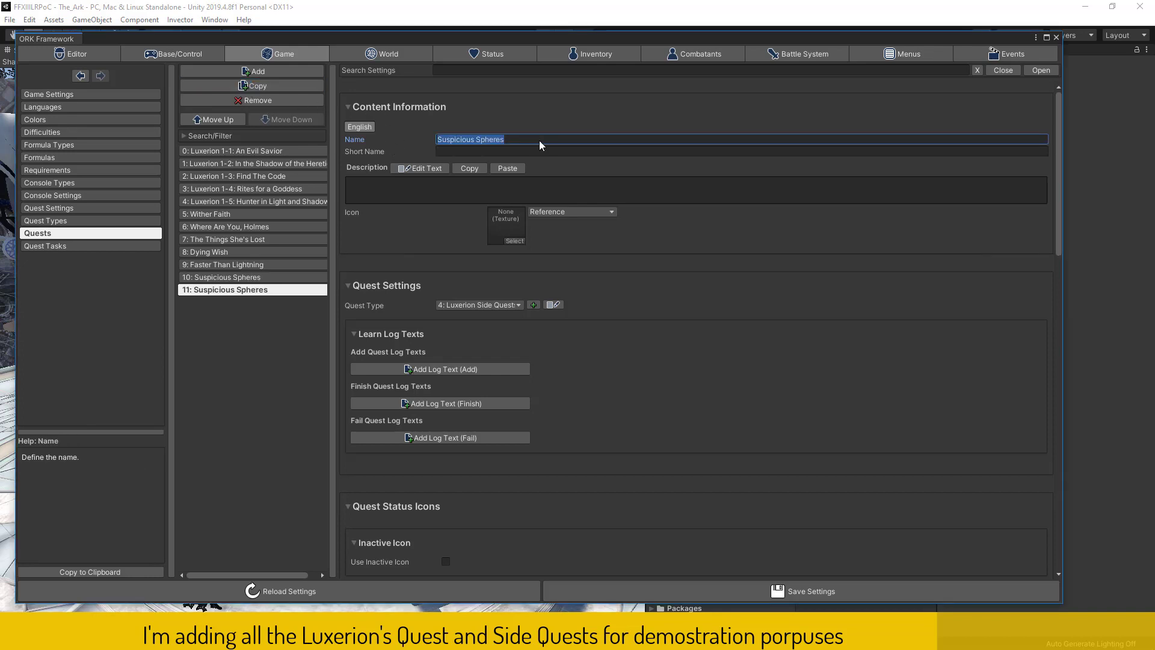
{"action": "type", "text": "Soul Seeds"}
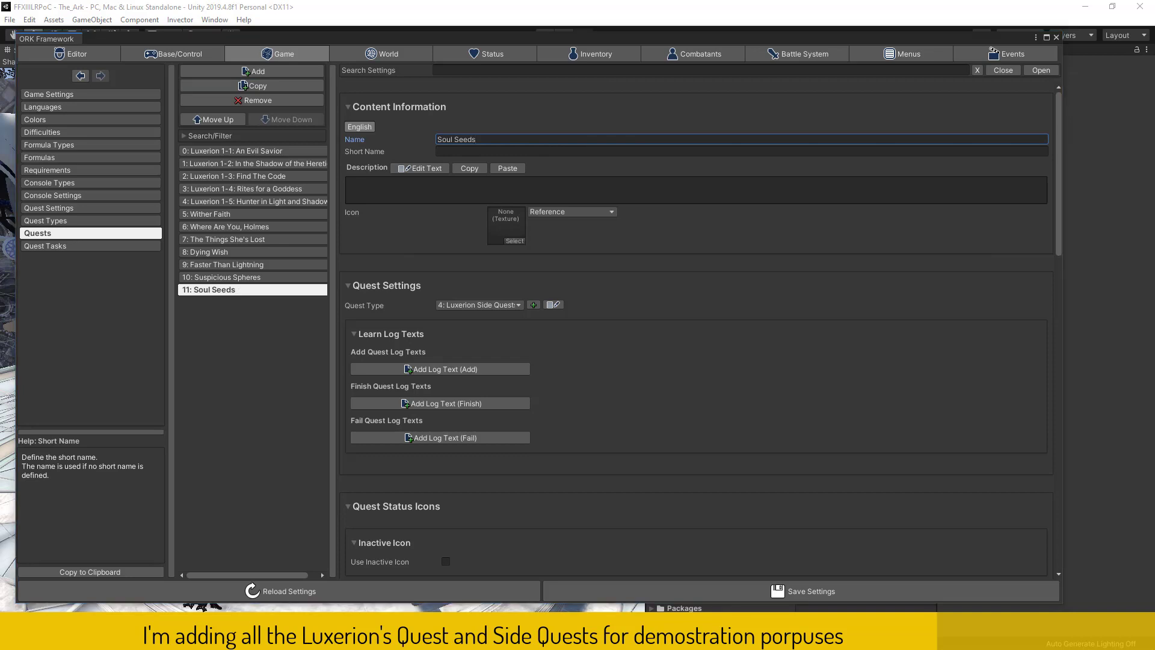
{"action": "left_click", "coordinate": [261, 88]}
{"action": "left_click", "coordinate": [556, 140]}
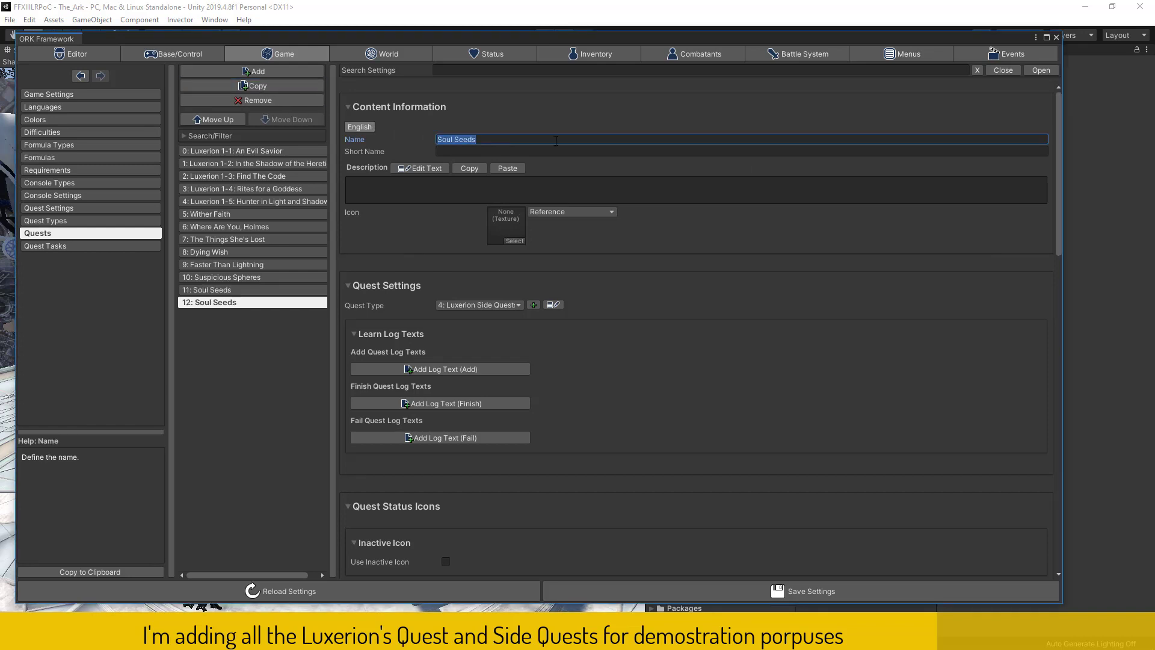
{"action": "key", "text": "ctrl+v"}
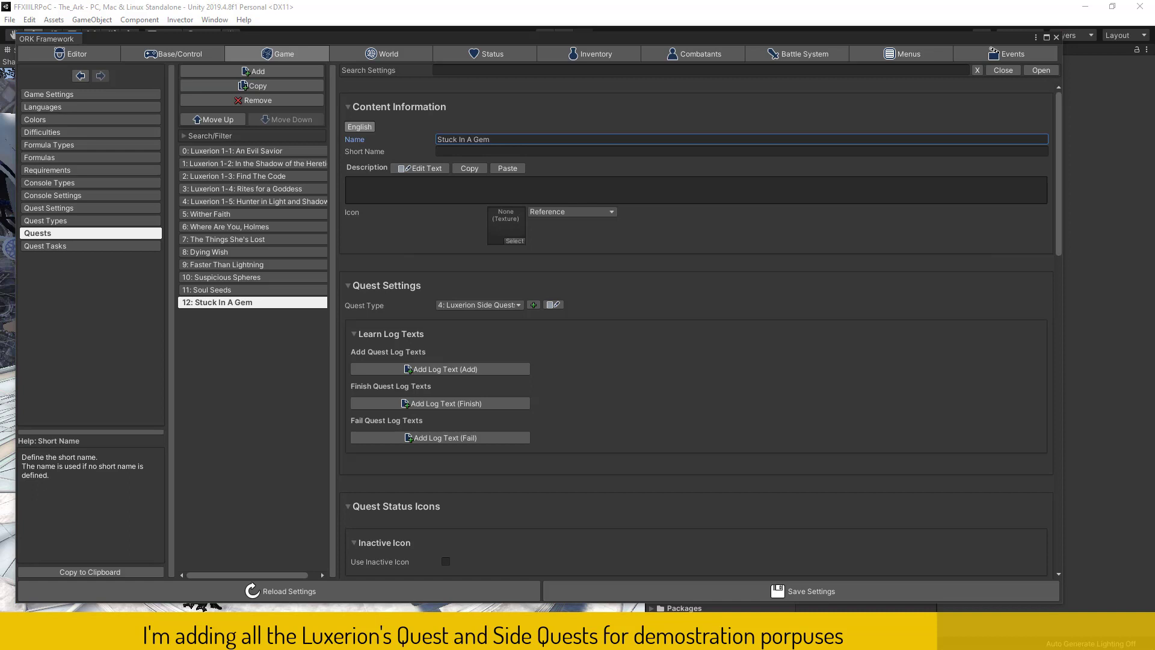
Add copied quests named 'Born From Chaos' and 'The Angel's Tears'
{"action": "left_click", "coordinate": [260, 93]}
{"action": "left_click", "coordinate": [544, 143]}
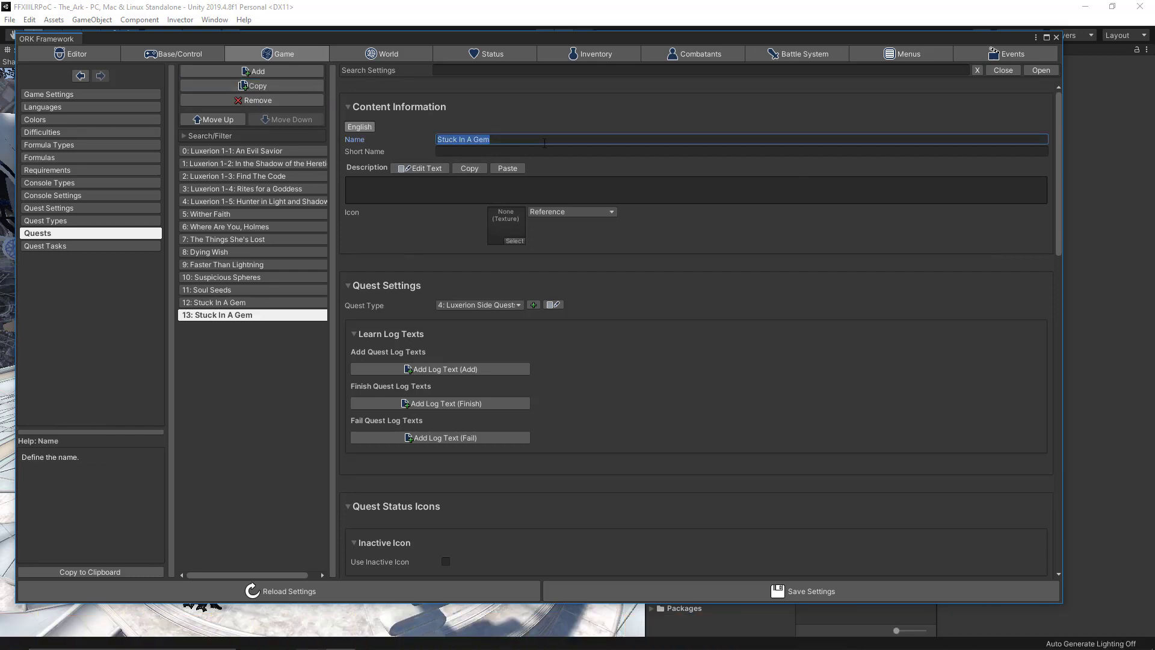
{"action": "type", "text": "Born From Chaos"}
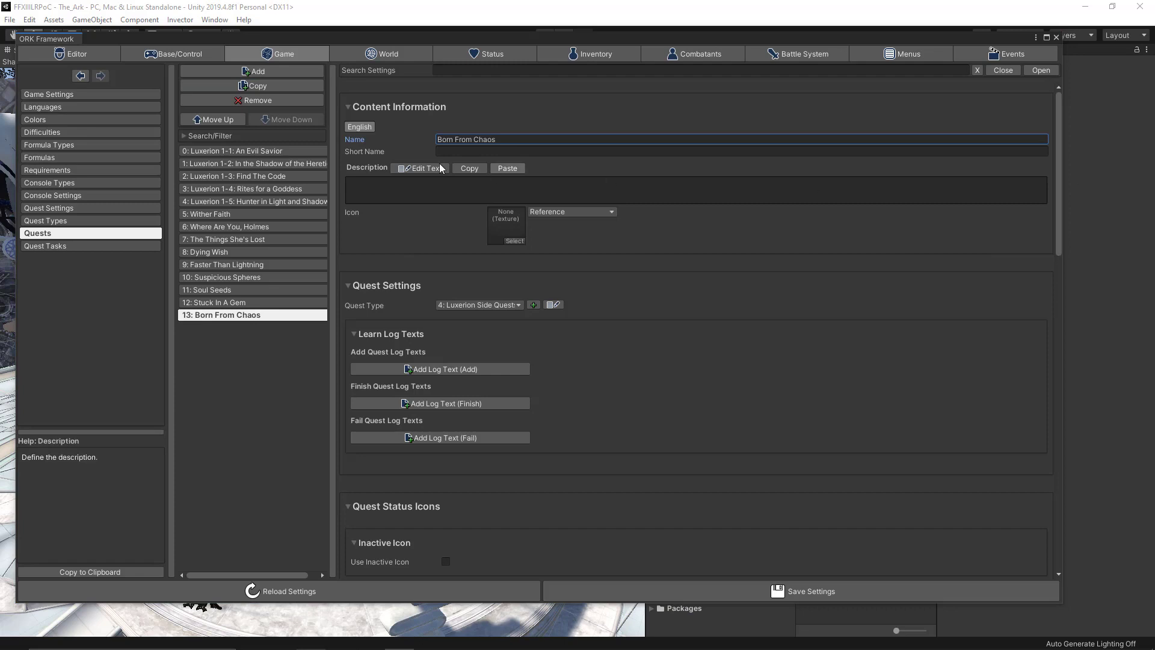
{"action": "left_click", "coordinate": [256, 87]}
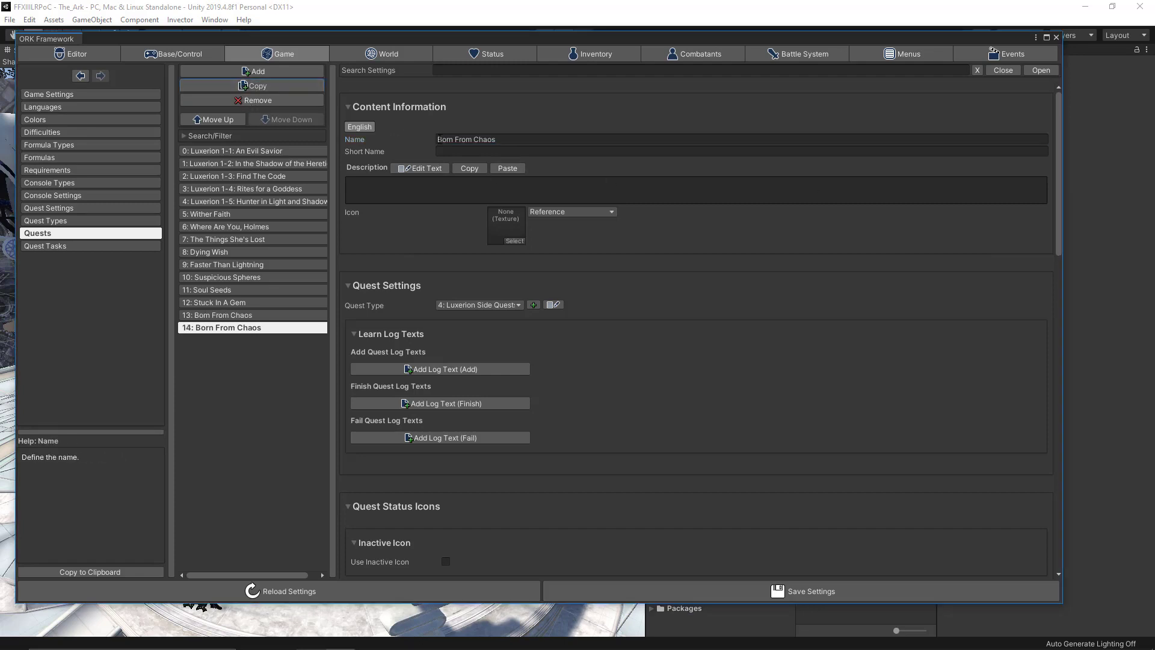
{"action": "left_click", "coordinate": [503, 139]}
{"action": "key", "text": "ctrl+a"}
{"action": "key", "text": "ctrl+v"}
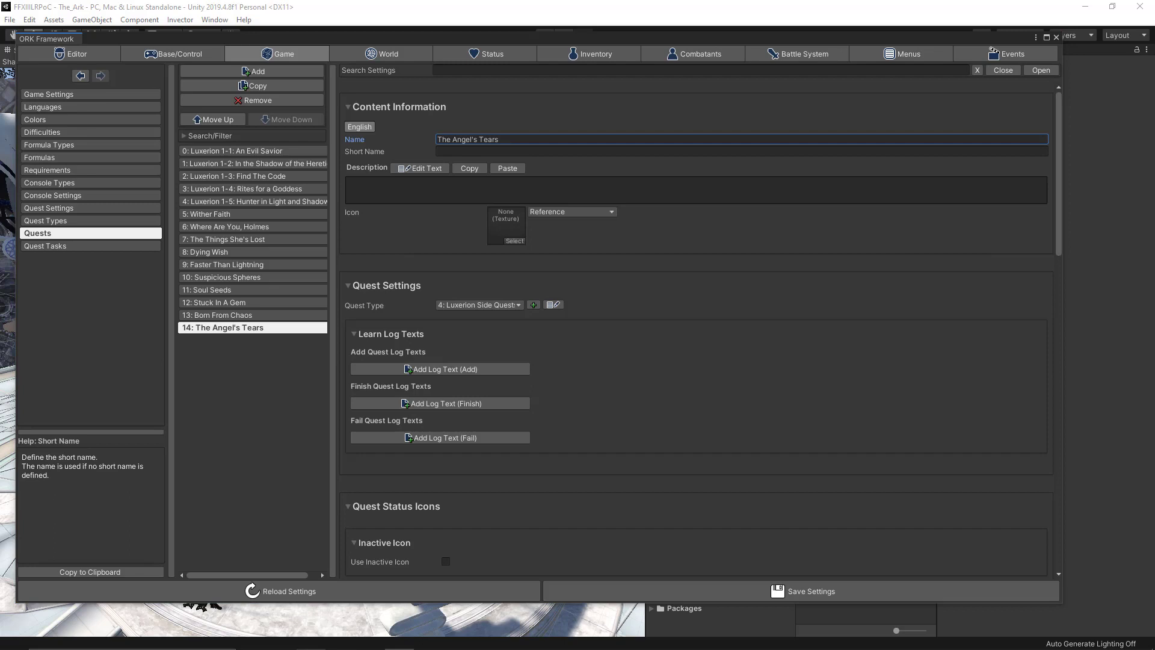
Add copied quests named 'The Saint's Stone' and 'Get The Girl'
{"action": "left_click", "coordinate": [257, 86]}
{"action": "left_click", "coordinate": [520, 142]}
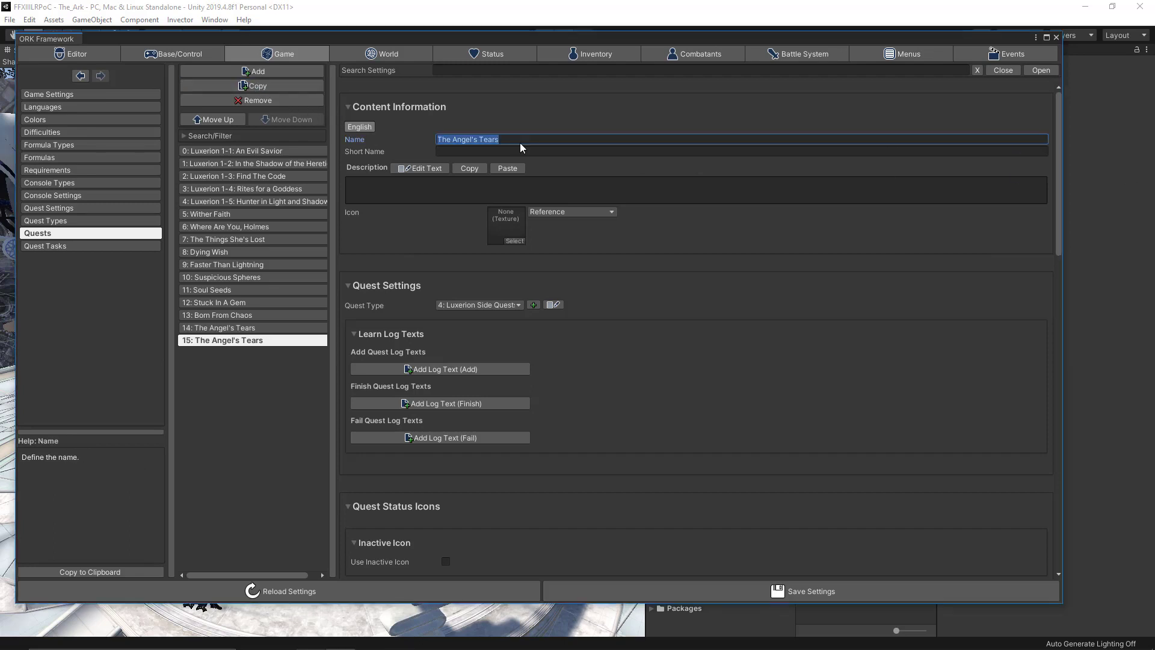
{"action": "type", "text": "The Saint's Stone"}
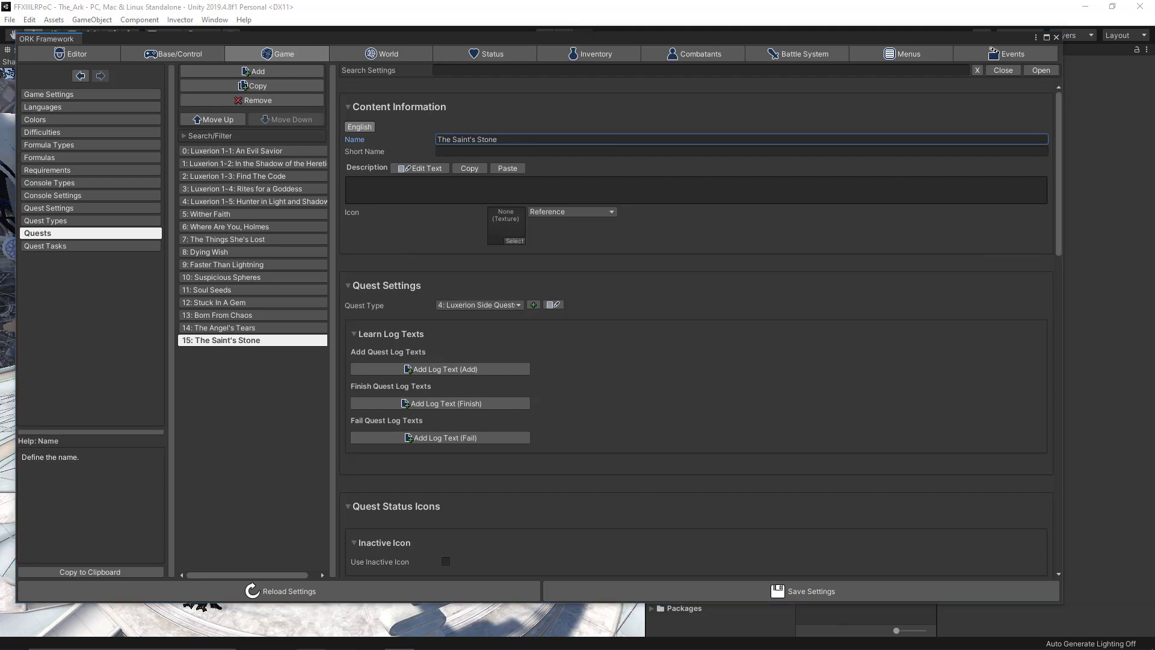
{"action": "left_click", "coordinate": [290, 88]}
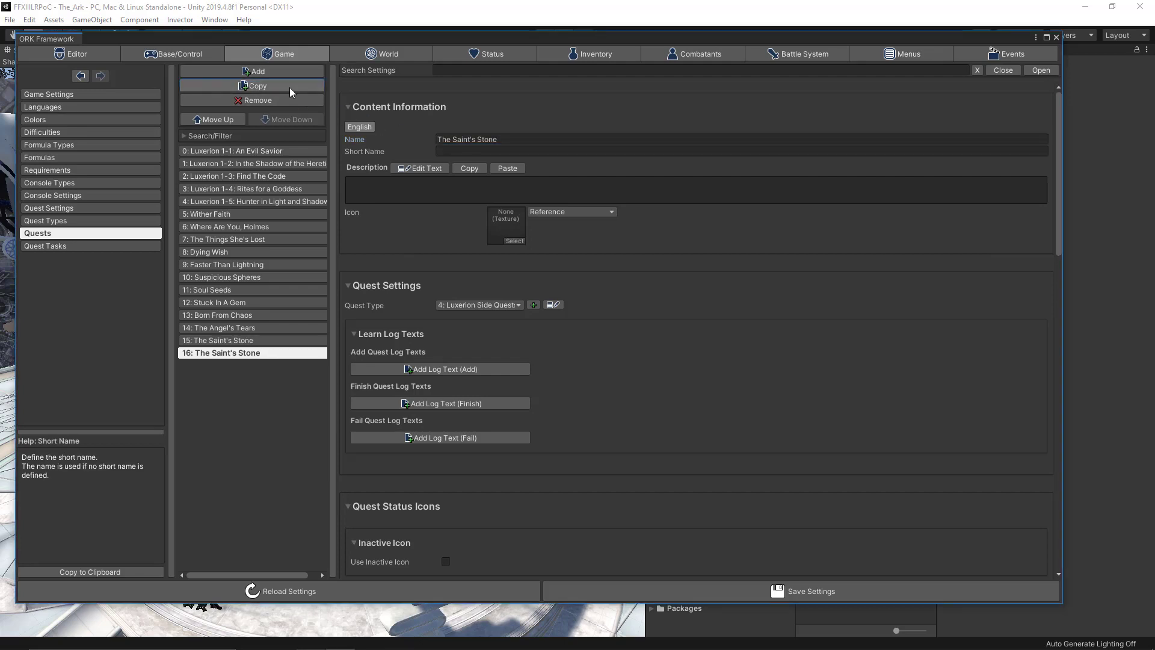
{"action": "left_click", "coordinate": [509, 139]}
{"action": "type", "text": "Get The Girl"}
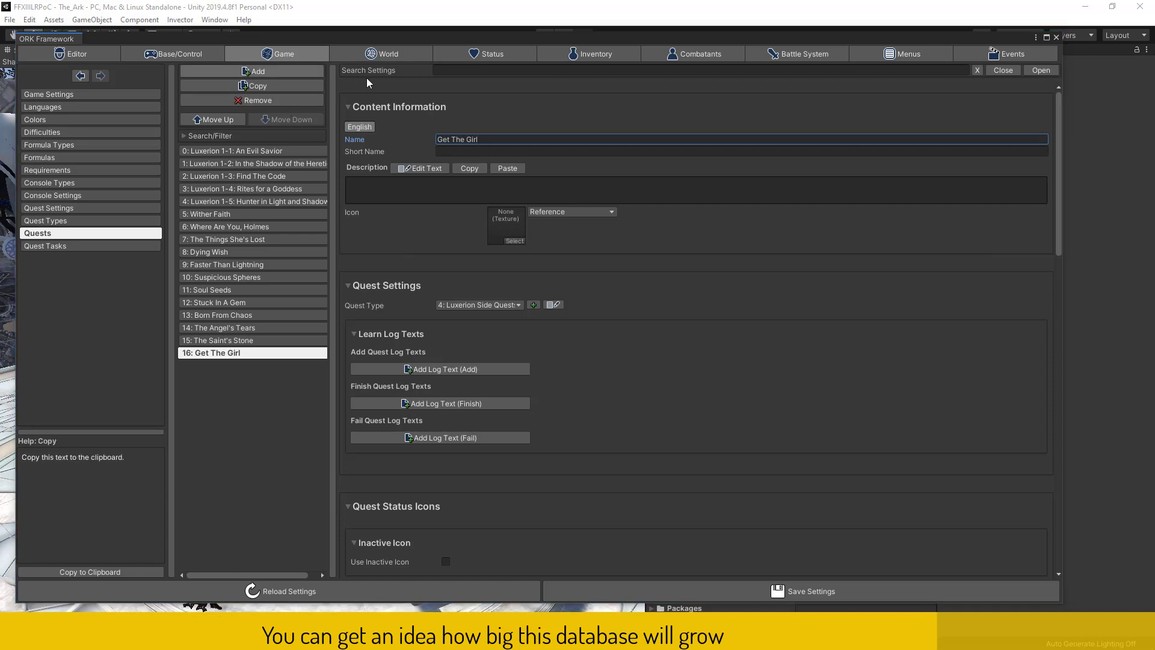
Add a new quest 'Voices From The Grave' typed Luxerion Side Quests
{"action": "left_click", "coordinate": [257, 72]}
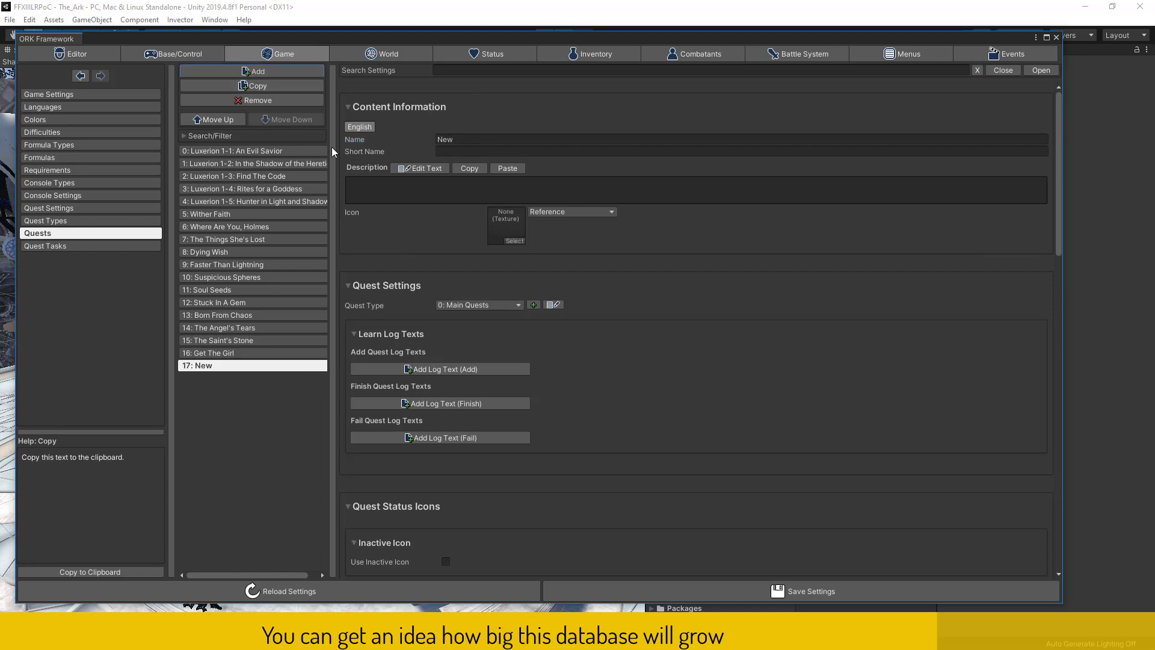
{"action": "left_click", "coordinate": [506, 140]}
{"action": "type", "text": "Voices From The Grave"}
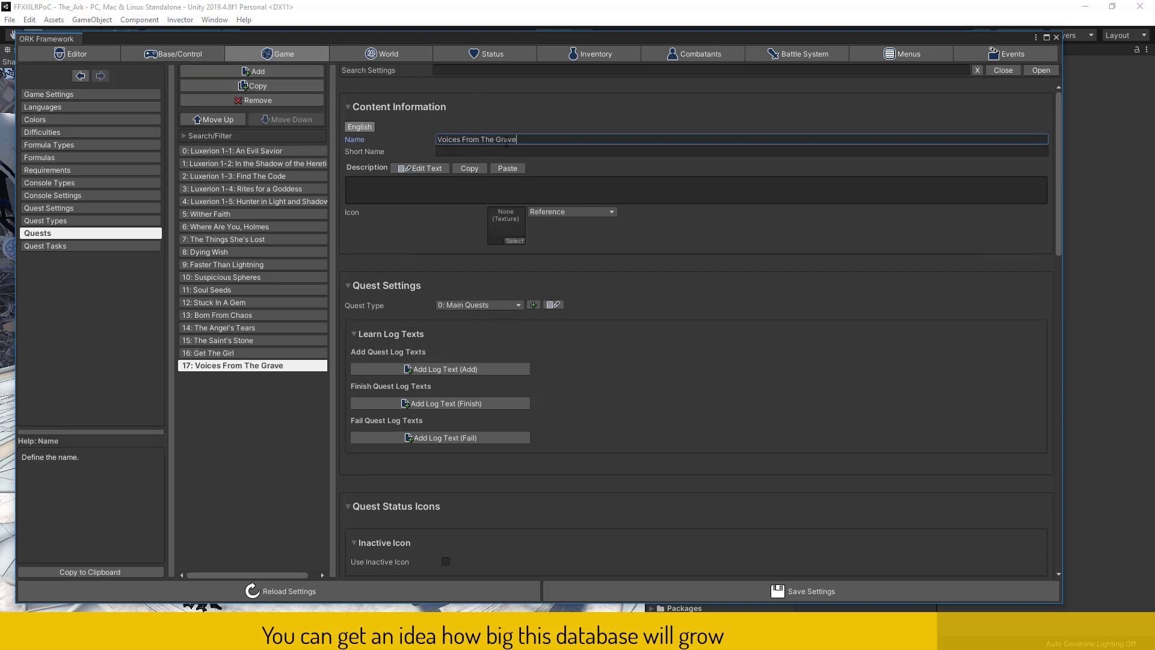
{"action": "left_click", "coordinate": [468, 304]}
{"action": "left_click", "coordinate": [459, 372]}
{"action": "left_click", "coordinate": [268, 363]}
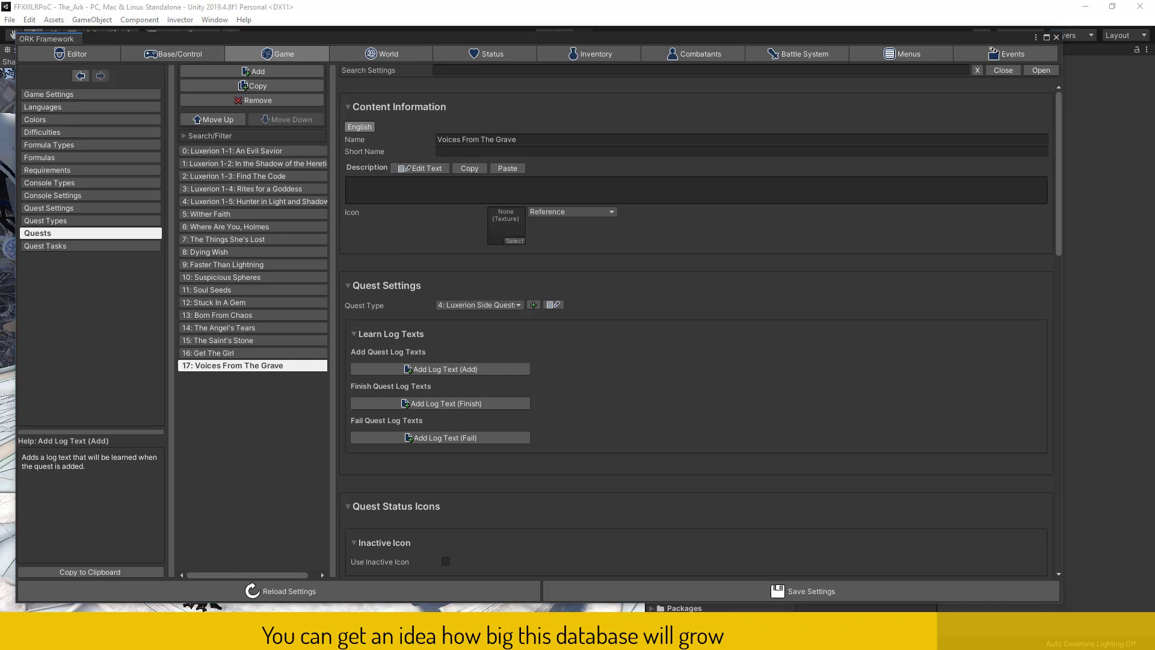
Add copied quests named 'The Girl Who Cried Wolf' and 'Treasured Ball'
{"action": "left_click", "coordinate": [241, 88]}
{"action": "left_click", "coordinate": [526, 139]}
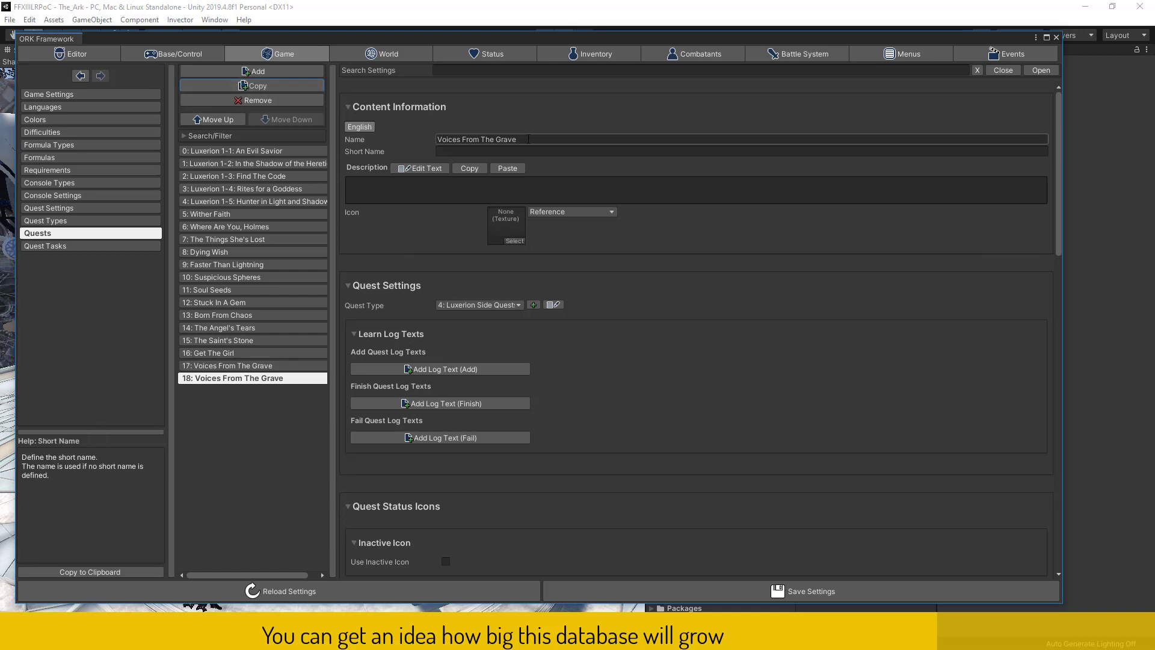
{"action": "key", "text": "ctrl+a"}
{"action": "type", "text": "The Girl Who Cried Wolf"}
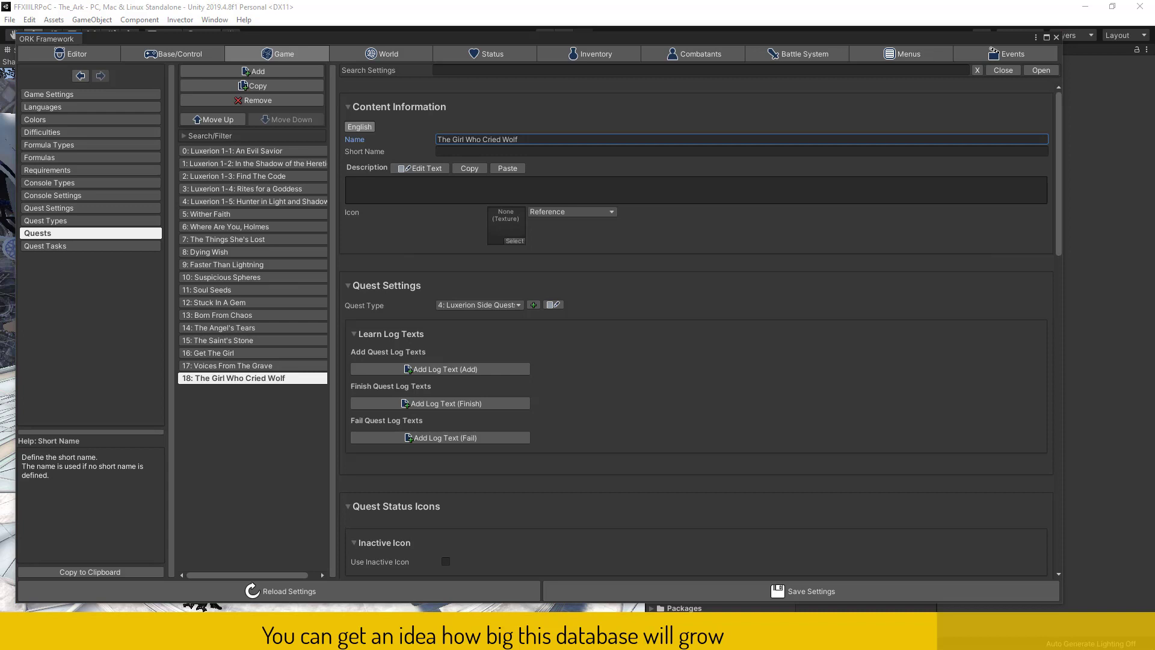
{"action": "left_click", "coordinate": [240, 86]}
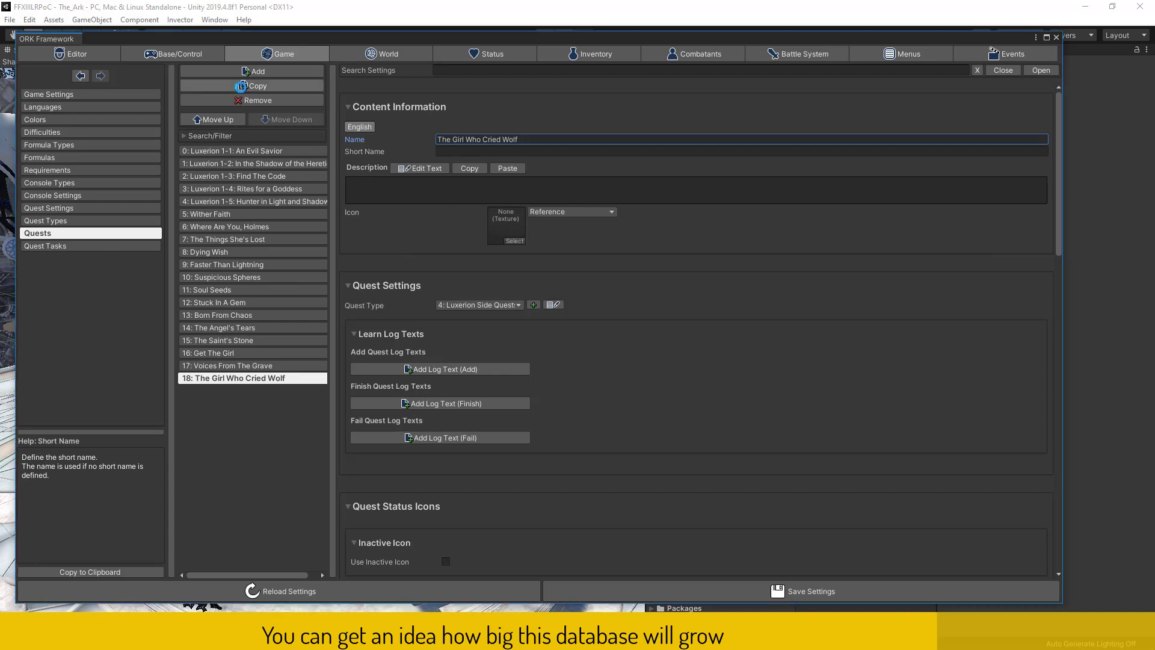
{"action": "left_click", "coordinate": [540, 139]}
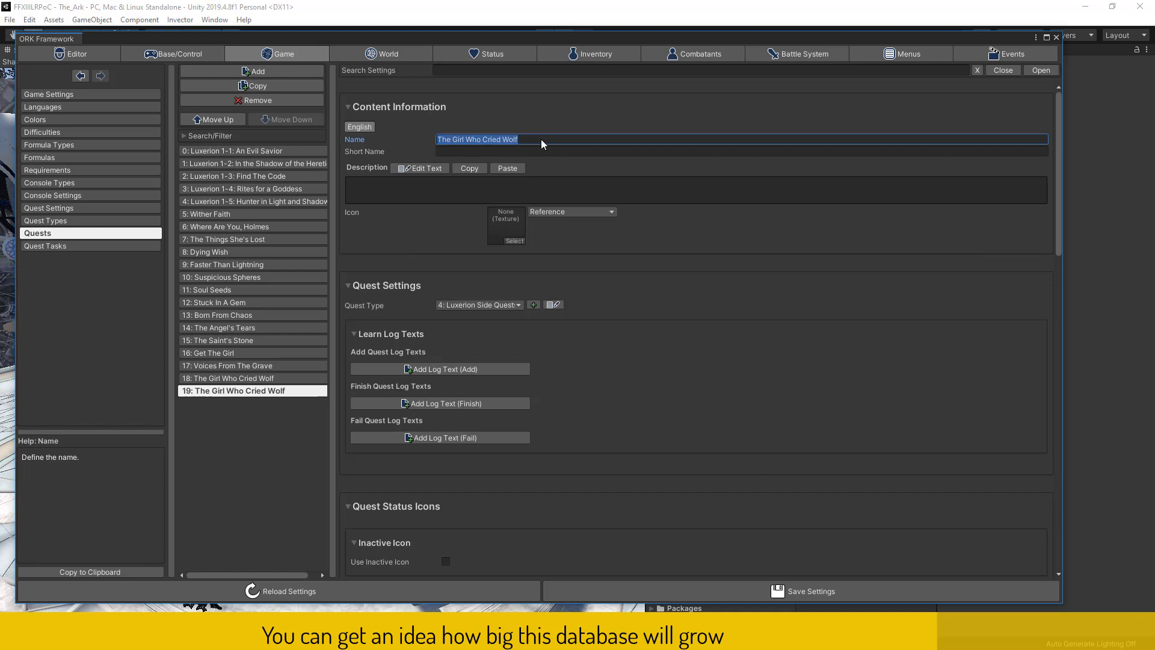
{"action": "type", "text": "Treasured Ball"}
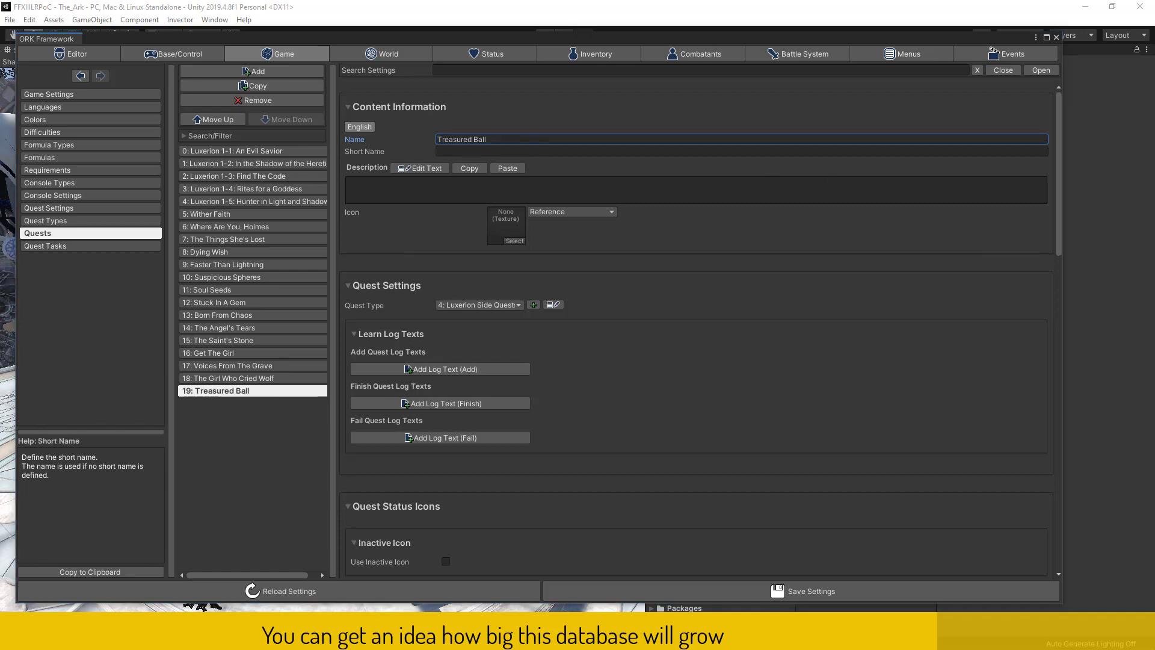
Add copied quests named 'A Rose By Any Other Name' and 'Like Clockwork'
{"action": "left_click", "coordinate": [257, 86]}
{"action": "left_click", "coordinate": [526, 140]}
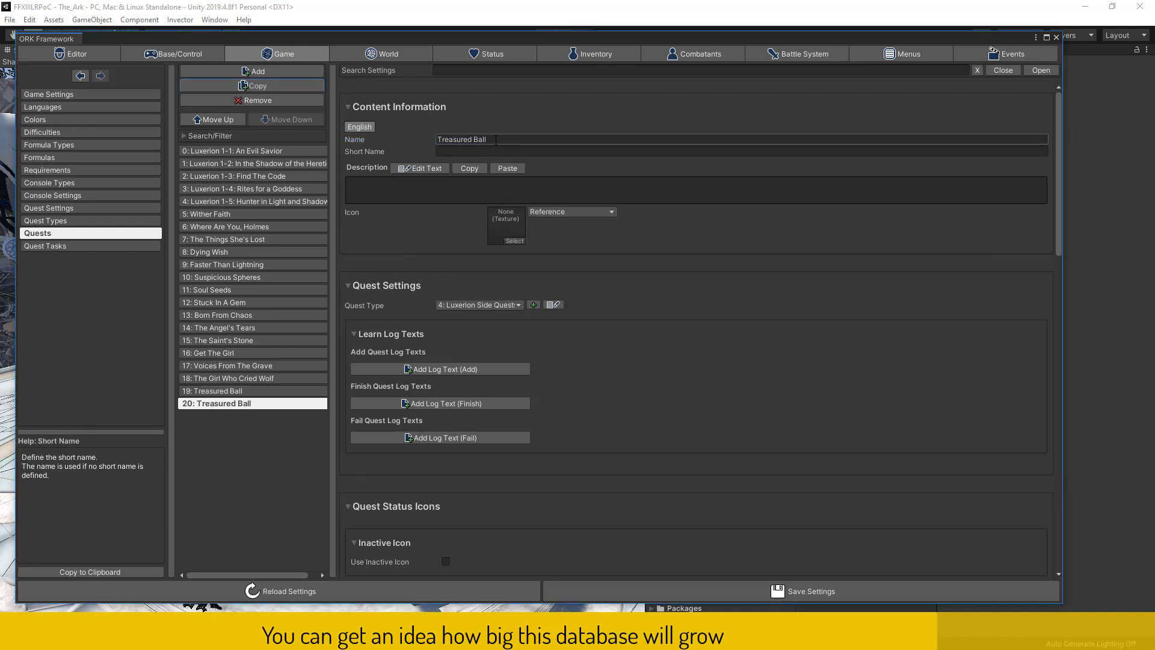
{"action": "key", "text": "ctrl+a"}
{"action": "key", "text": "ctrl+v"}
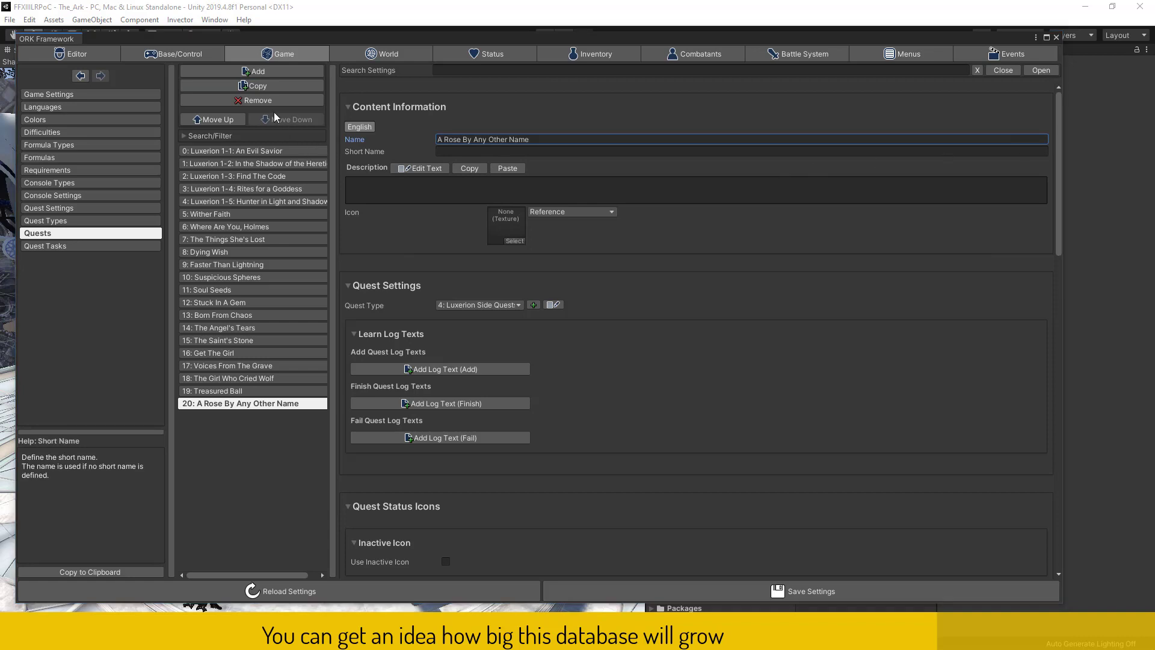
{"action": "left_click", "coordinate": [268, 85]}
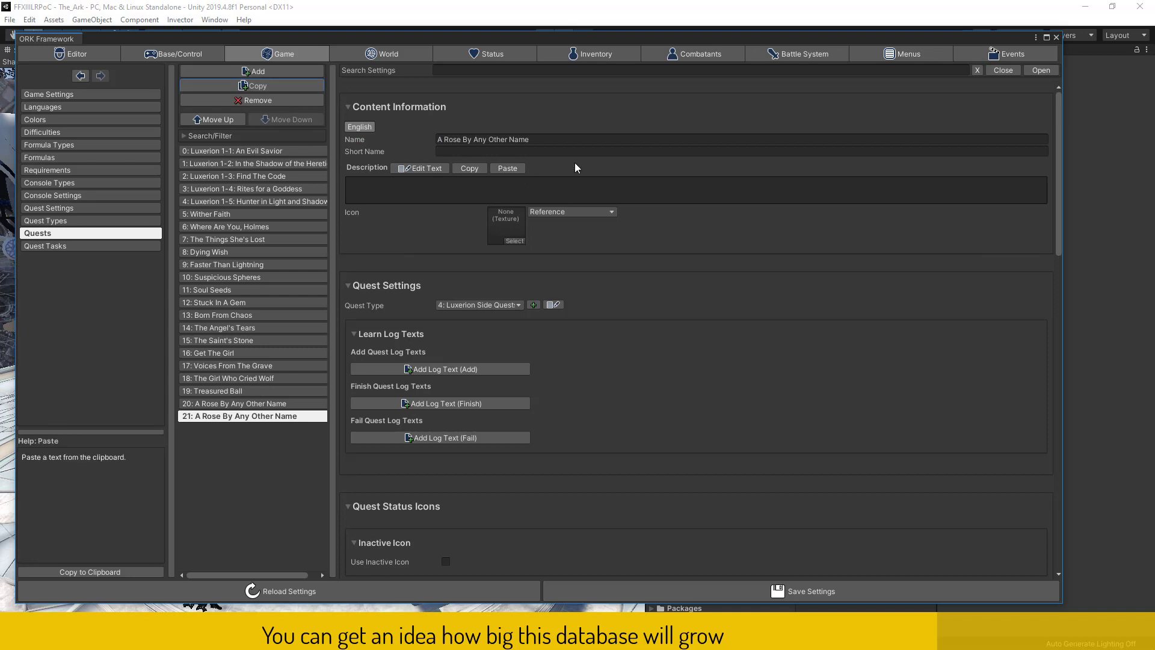
{"action": "left_click", "coordinate": [570, 142]}
{"action": "key", "text": "ctrl+v"}
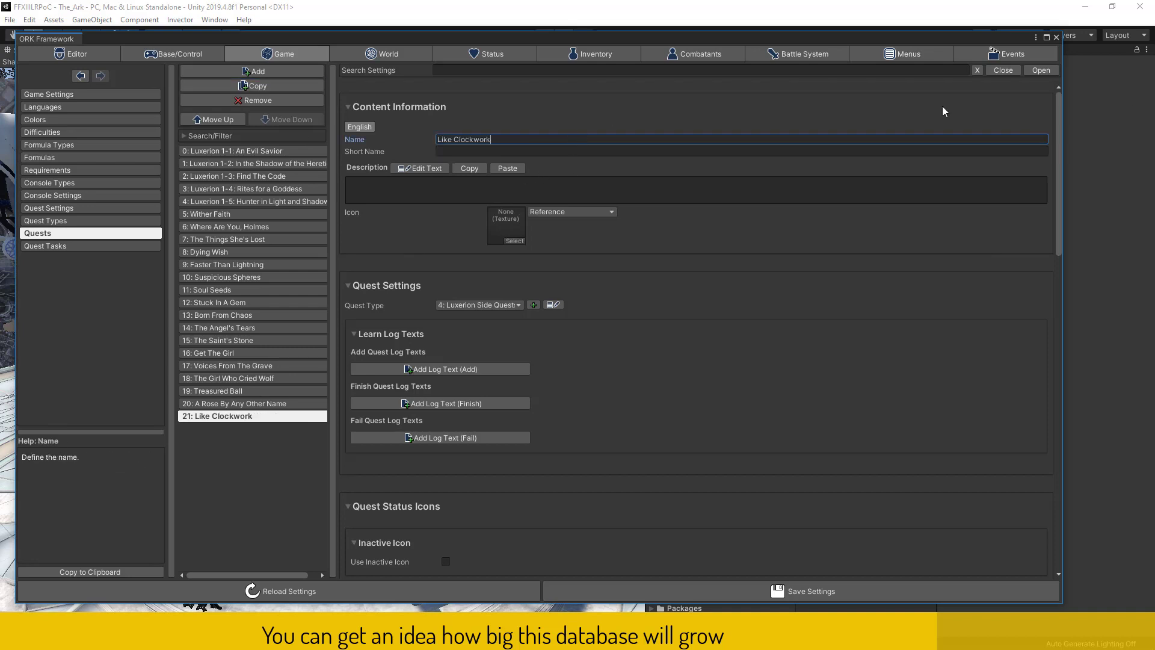
Add copied quests named 'Buried Passion' and 'The Avid Reader'
{"action": "left_click", "coordinate": [219, 84]}
{"action": "left_click", "coordinate": [510, 135]}
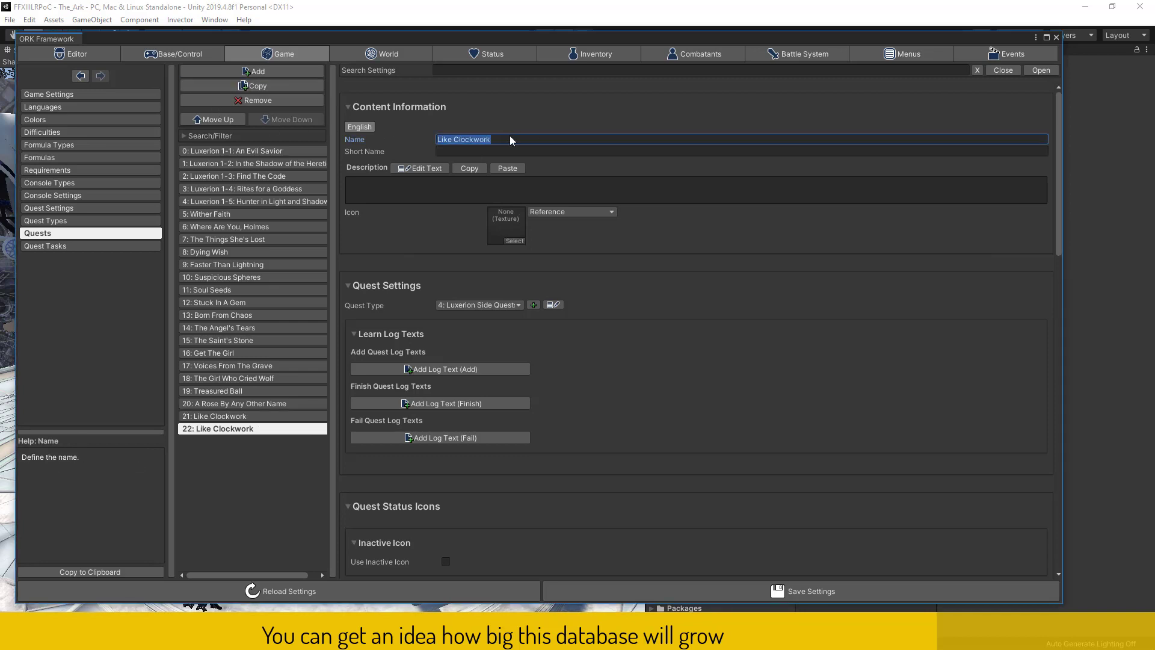
{"action": "key", "text": "ctrl+v"}
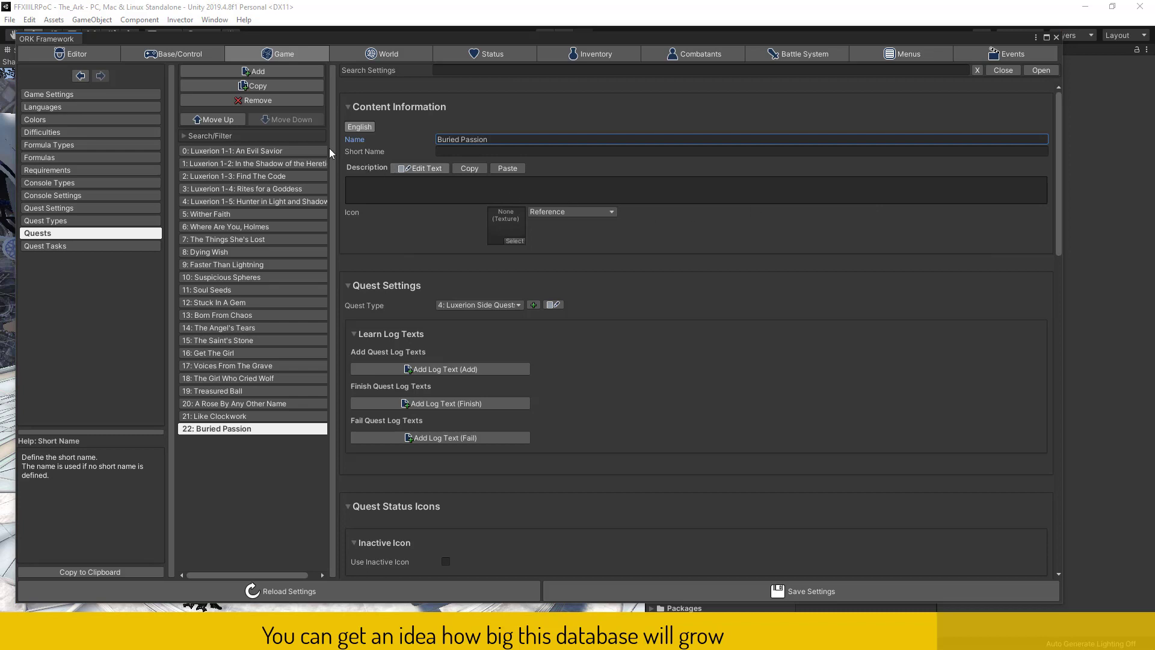
{"action": "left_click", "coordinate": [245, 86]}
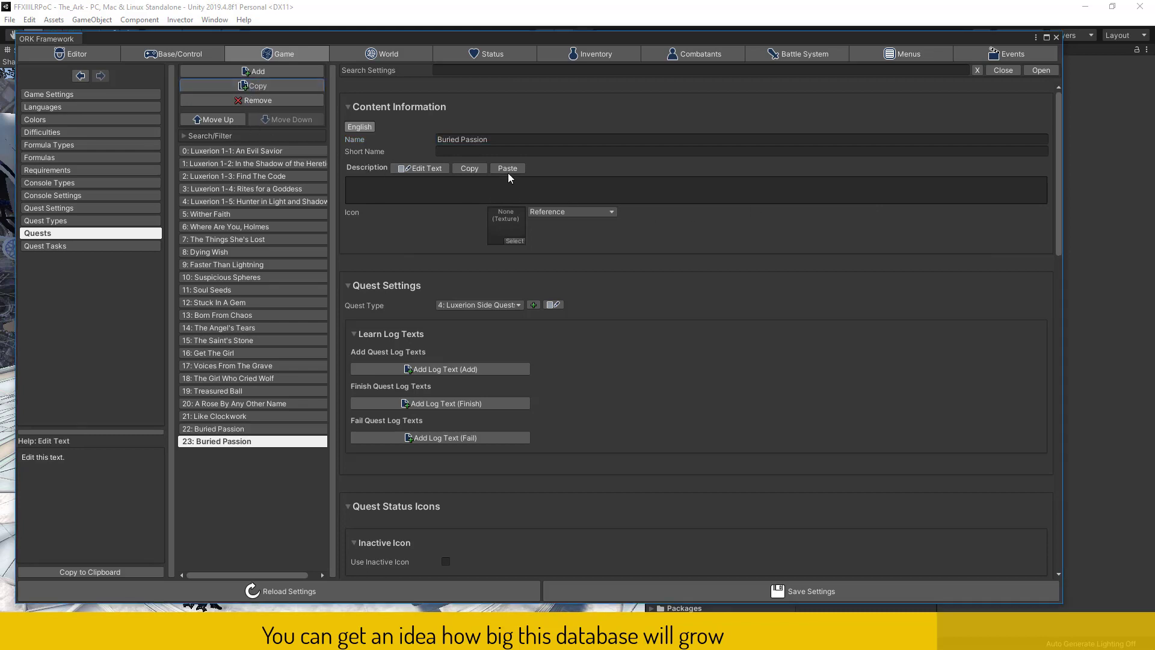
{"action": "left_click", "coordinate": [560, 143]}
{"action": "type", "text": "The Avid Reader"}
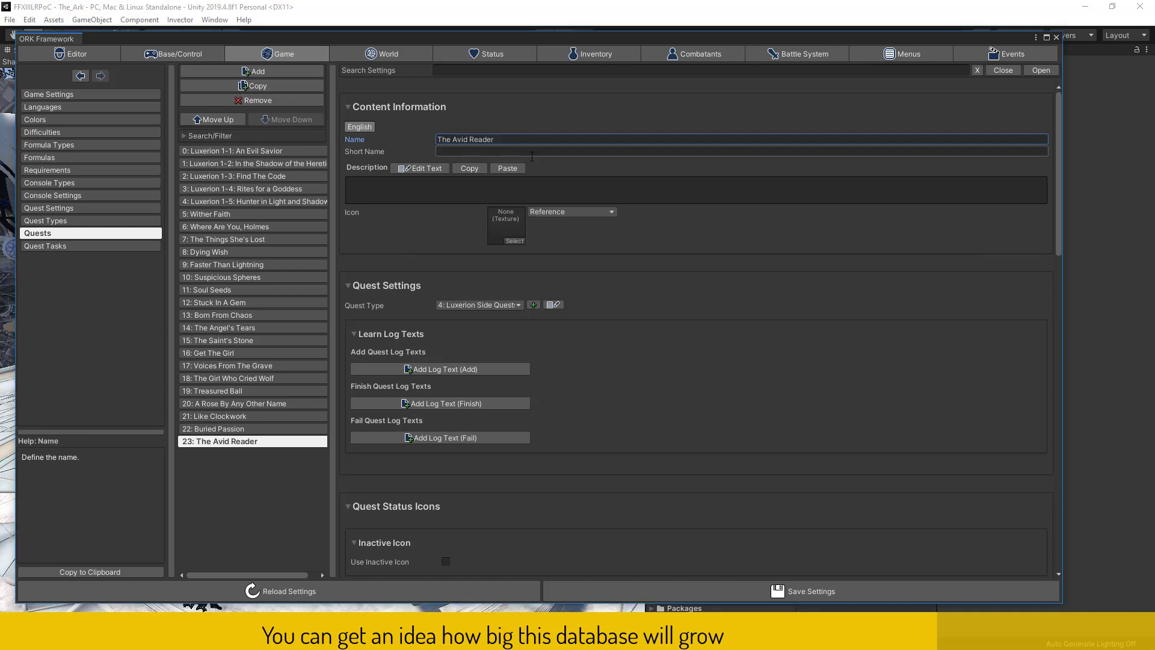
Add a copied quest 'To Save The Sinless', then save and confirm the quest data
{"action": "left_click", "coordinate": [252, 85]}
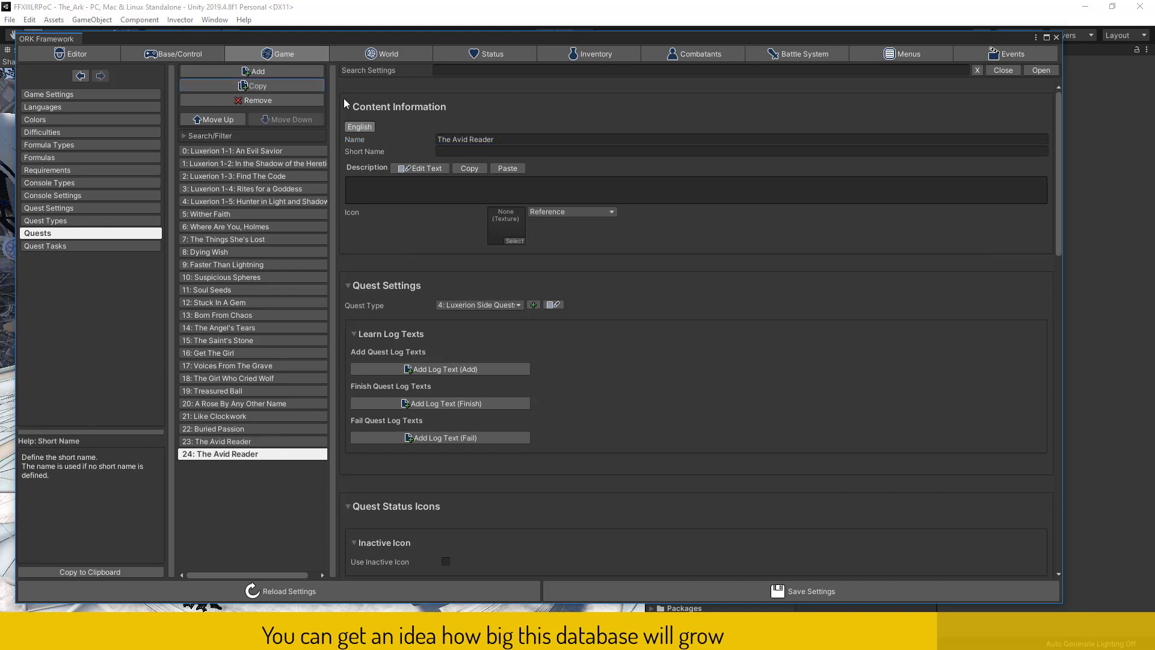
{"action": "left_click", "coordinate": [540, 141]}
{"action": "type", "text": "To Save The Sinless"}
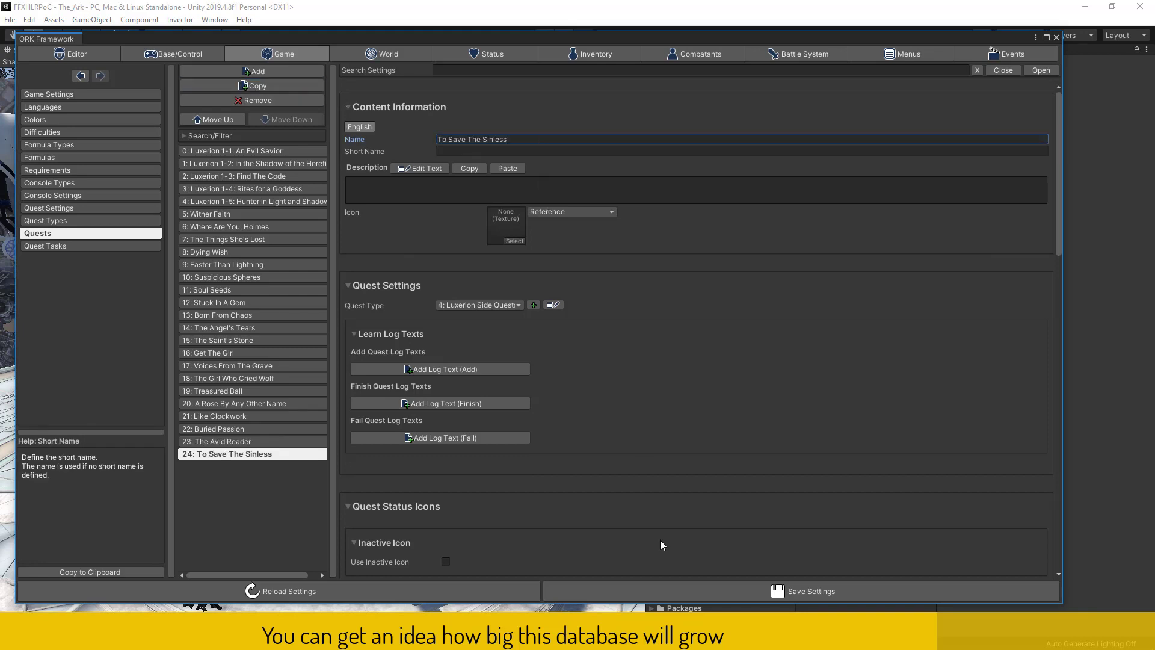
{"action": "left_click", "coordinate": [647, 586]}
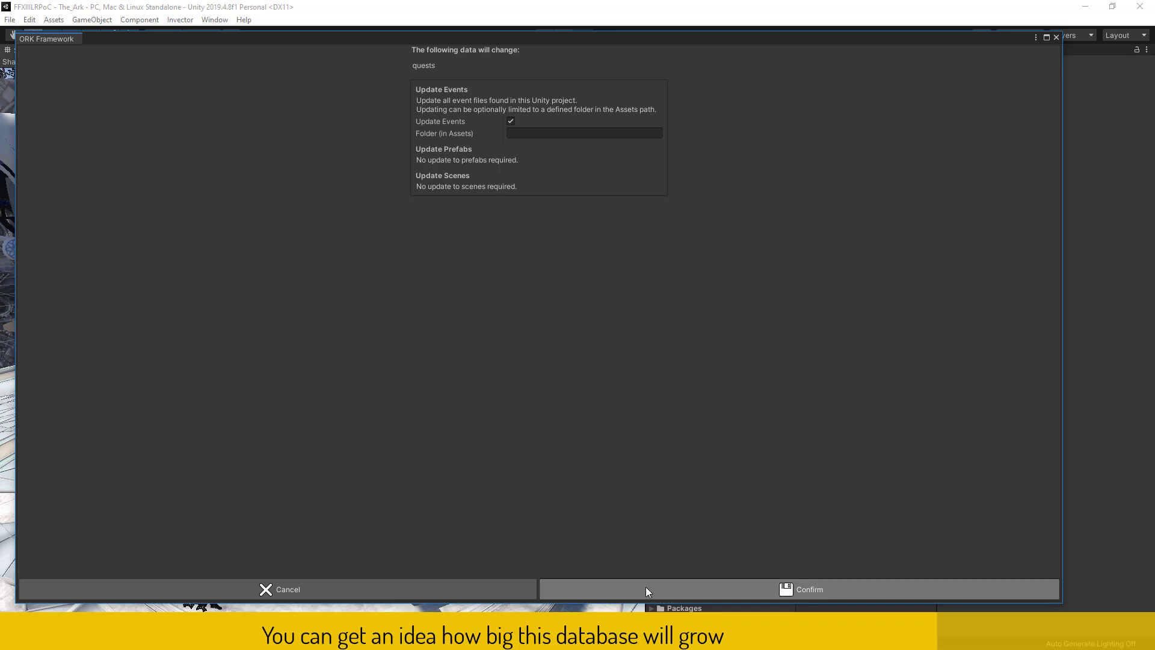
{"action": "left_click", "coordinate": [645, 587]}
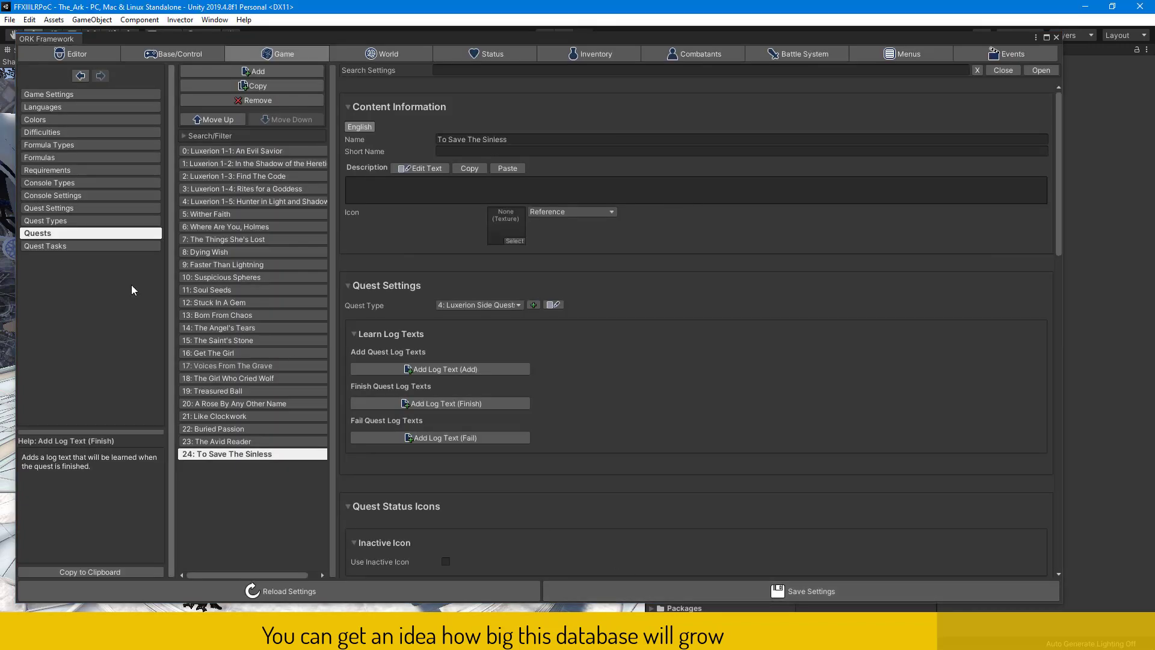
Check the quests under Luxerion Main Quests and Luxerion Side Quests, then go to Quest Tasks
{"action": "left_click", "coordinate": [51, 220]}
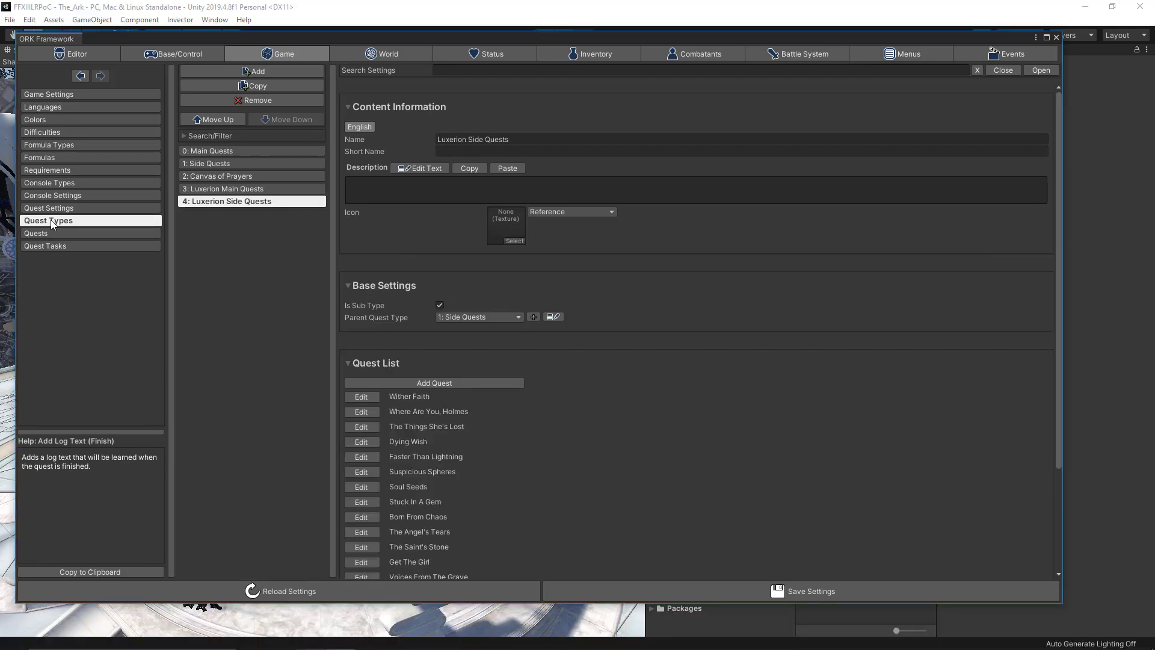
{"action": "left_click", "coordinate": [240, 190]}
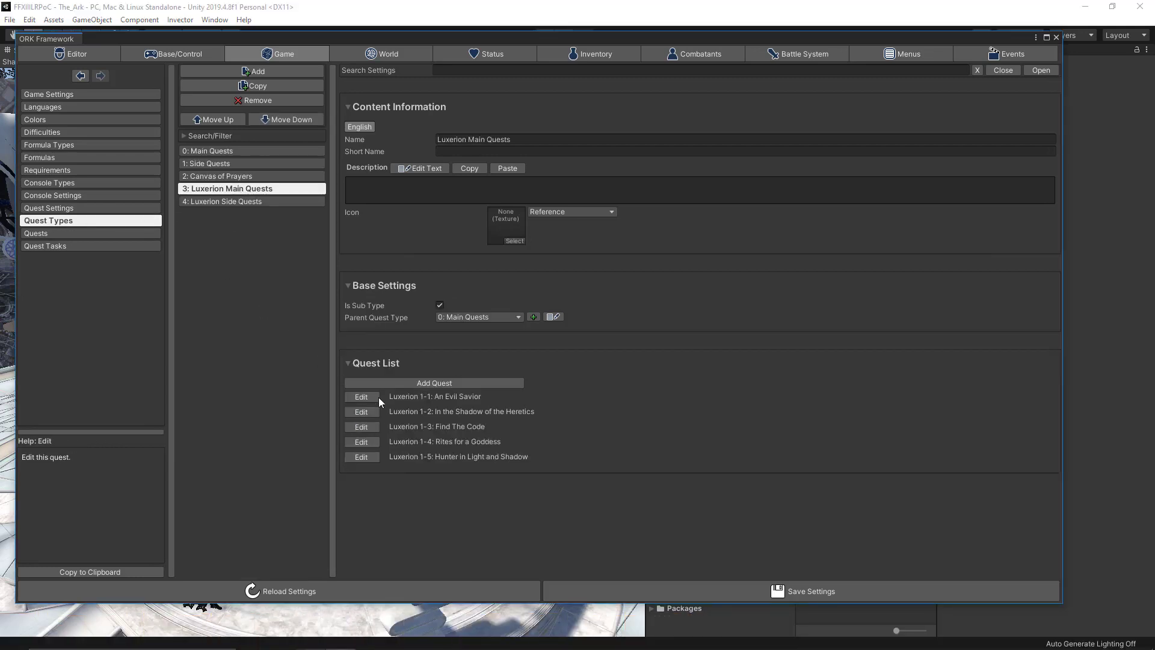
{"action": "left_click", "coordinate": [217, 201]}
{"action": "scroll", "coordinate": [507, 432], "scroll_direction": "down", "scroll_amount": 2}
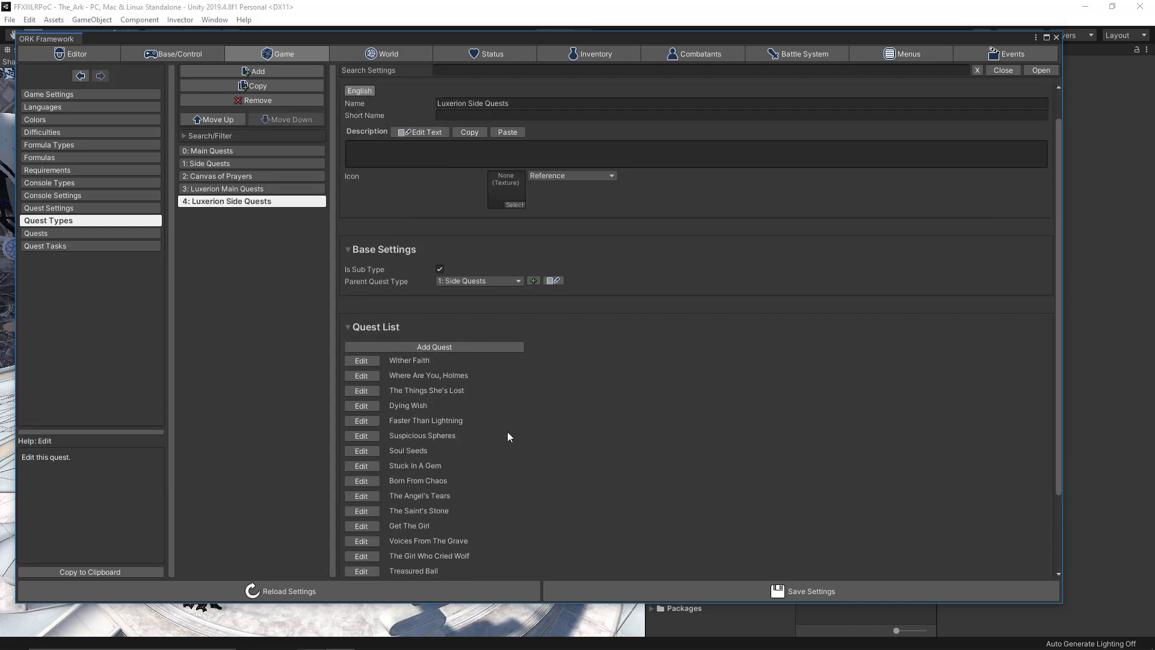
{"action": "scroll", "coordinate": [507, 433], "scroll_direction": "down", "scroll_amount": 3}
{"action": "scroll", "coordinate": [507, 433], "scroll_direction": "down", "scroll_amount": 1}
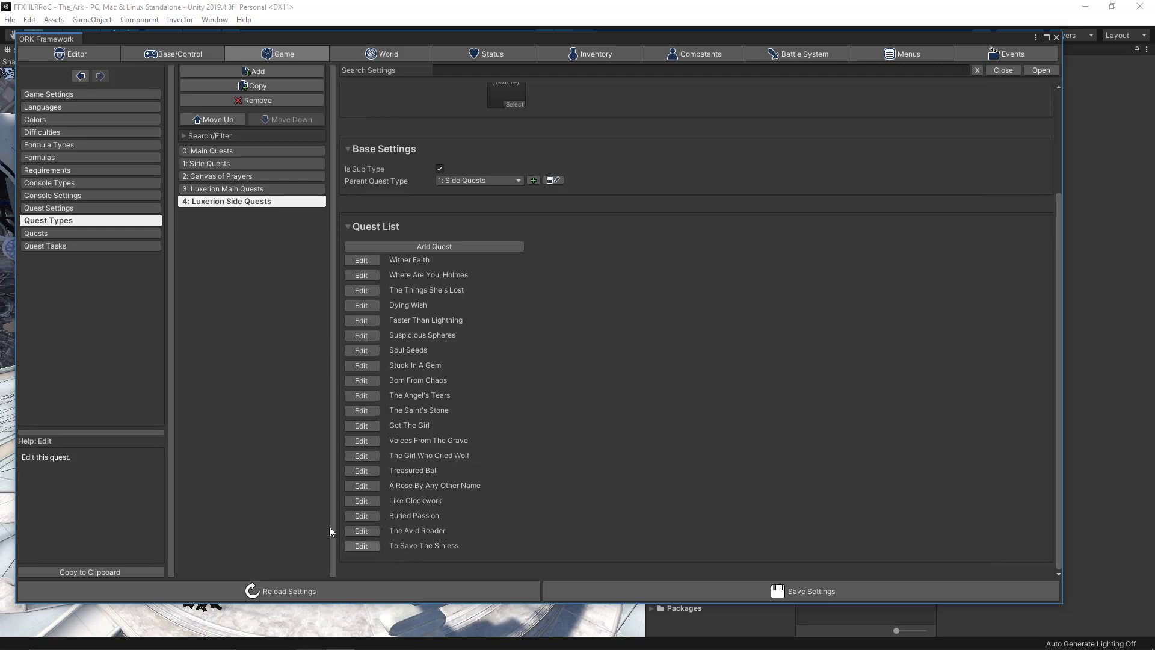
{"action": "left_click", "coordinate": [124, 246]}
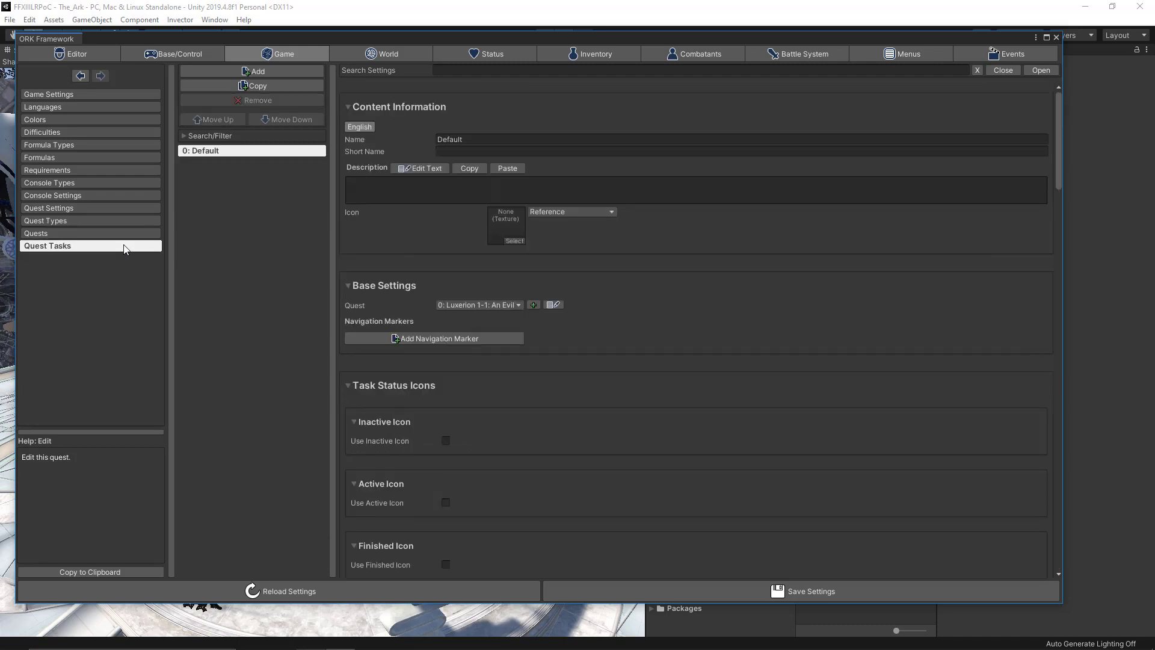
Name the Default task 'Whiter Faith - Acumulate Clues', assign it to 5: Wither Faith, and save
{"action": "left_click", "coordinate": [475, 139]}
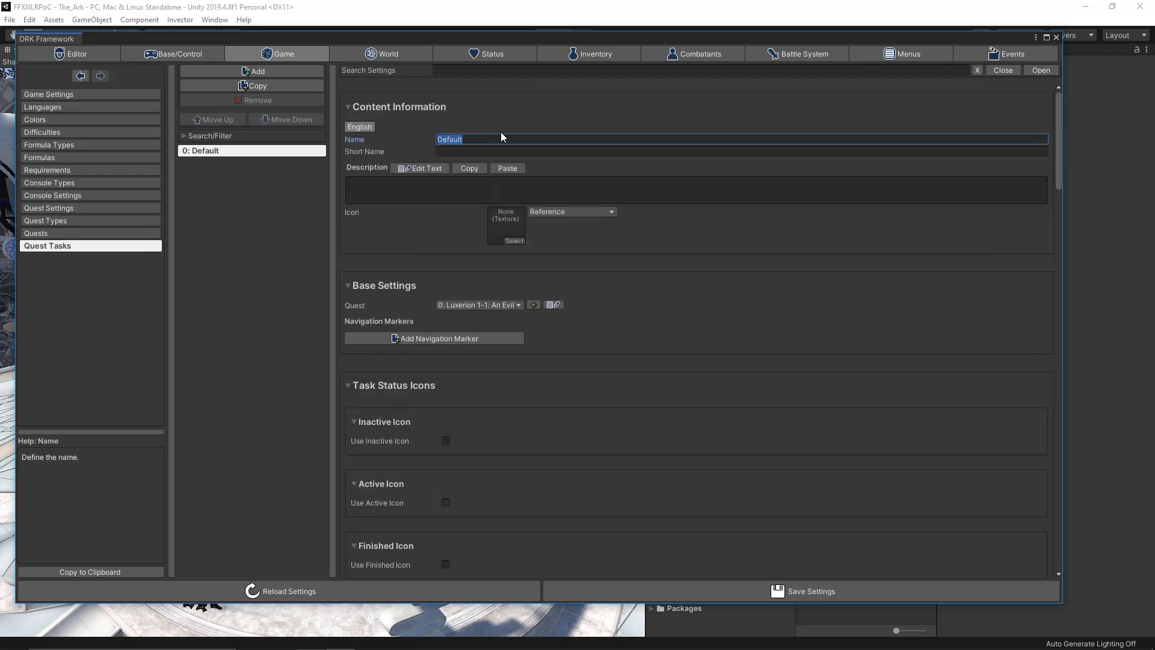
{"action": "key", "text": "ctrl+v"}
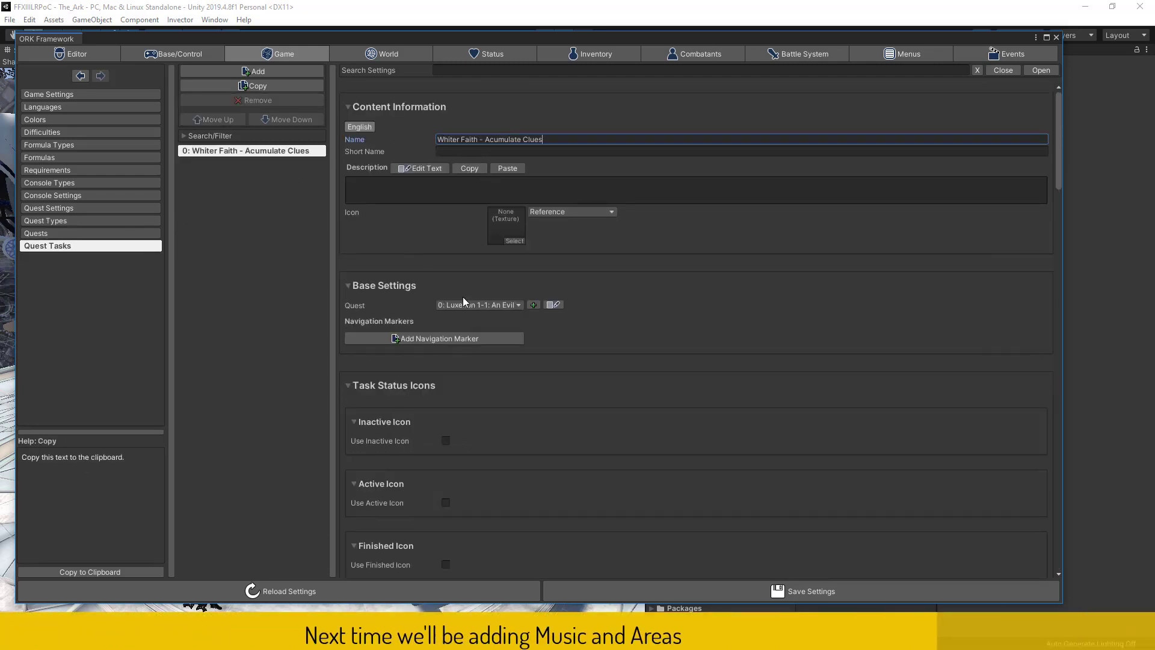
{"action": "left_click", "coordinate": [478, 305]}
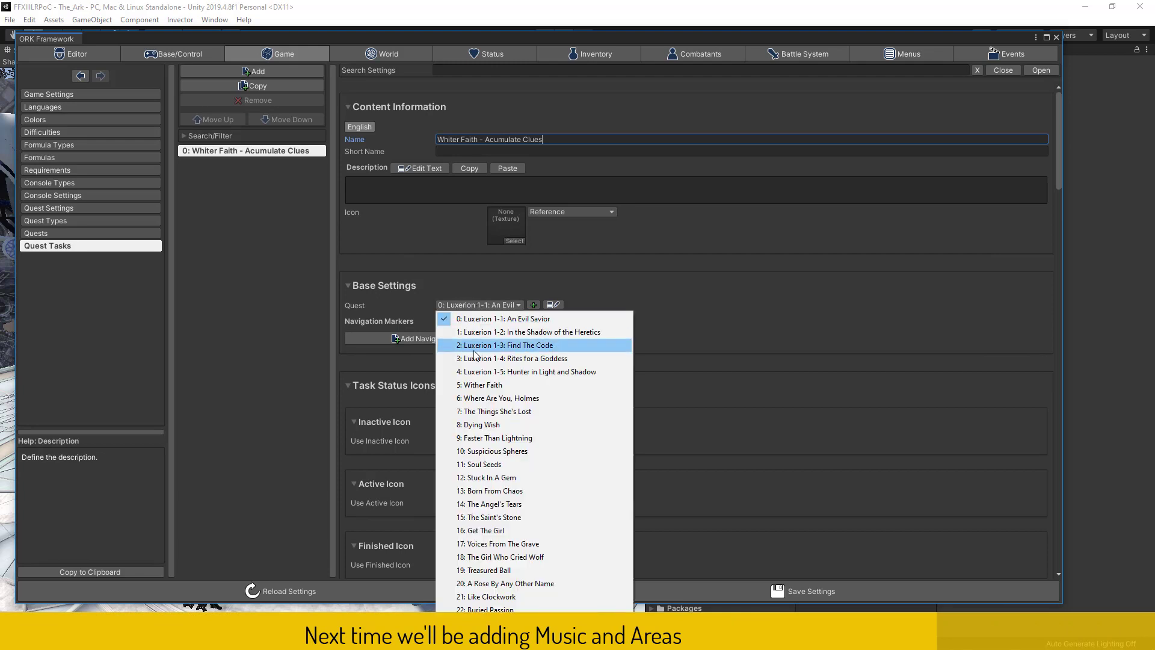
{"action": "left_click", "coordinate": [467, 386]}
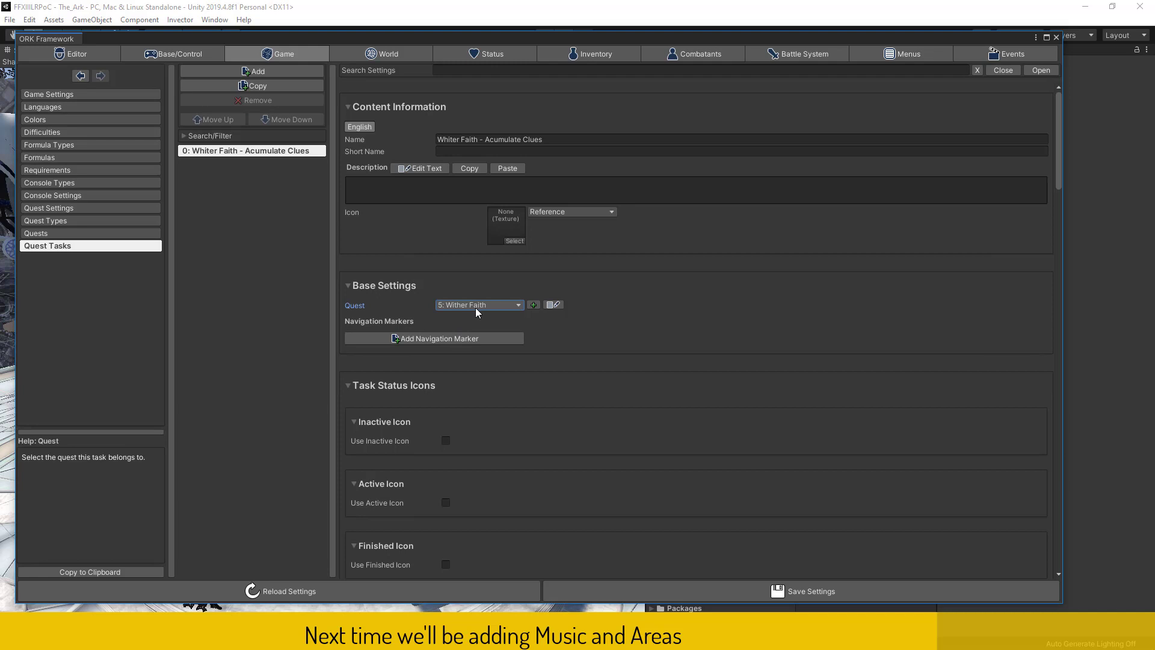
{"action": "left_click", "coordinate": [682, 592]}
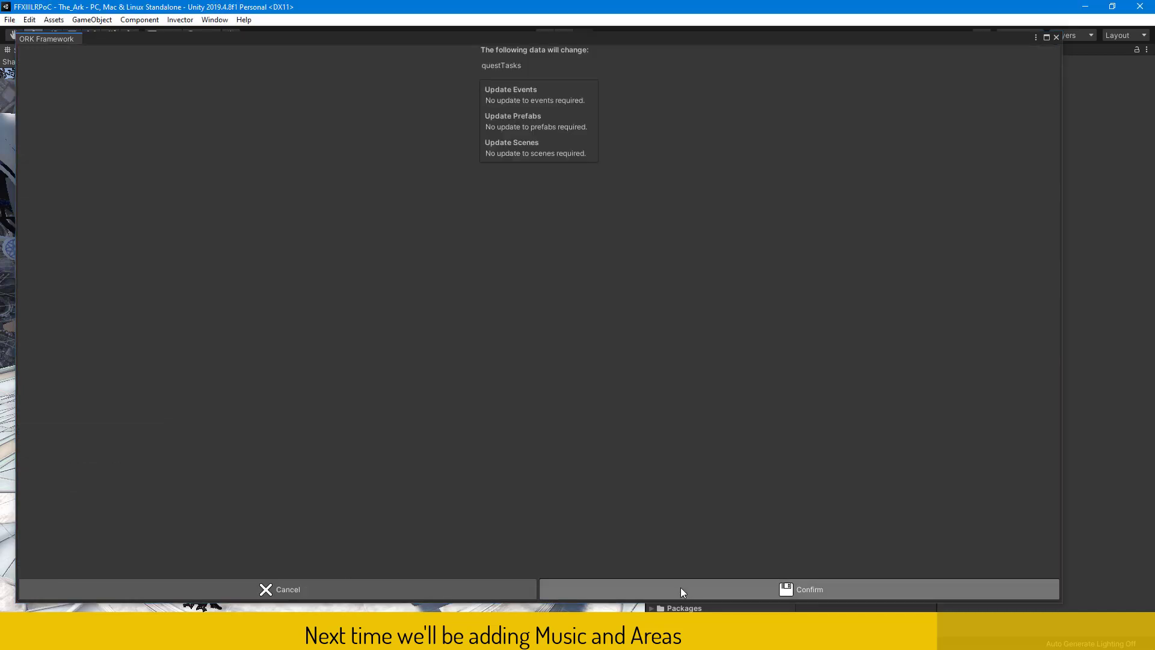
Confirm saving the quest task data
{"action": "left_click", "coordinate": [680, 587]}
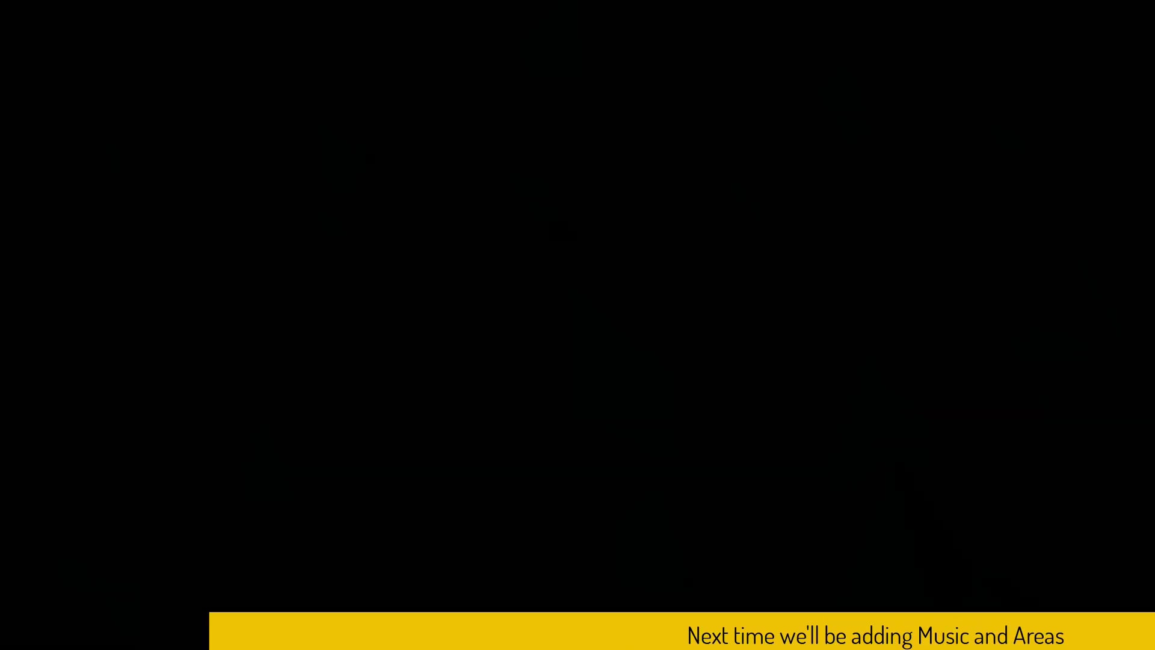